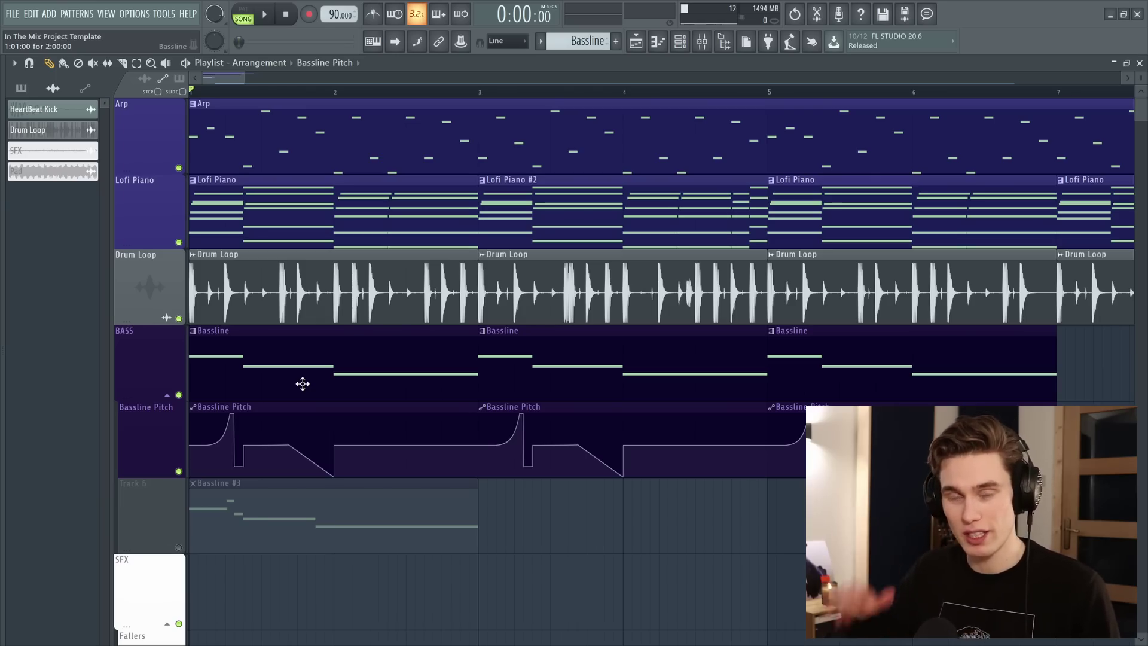
- Play the song to hear the glide, then bring up the Serum Bass plugin window showing the Sinister Reese preset
key("space")
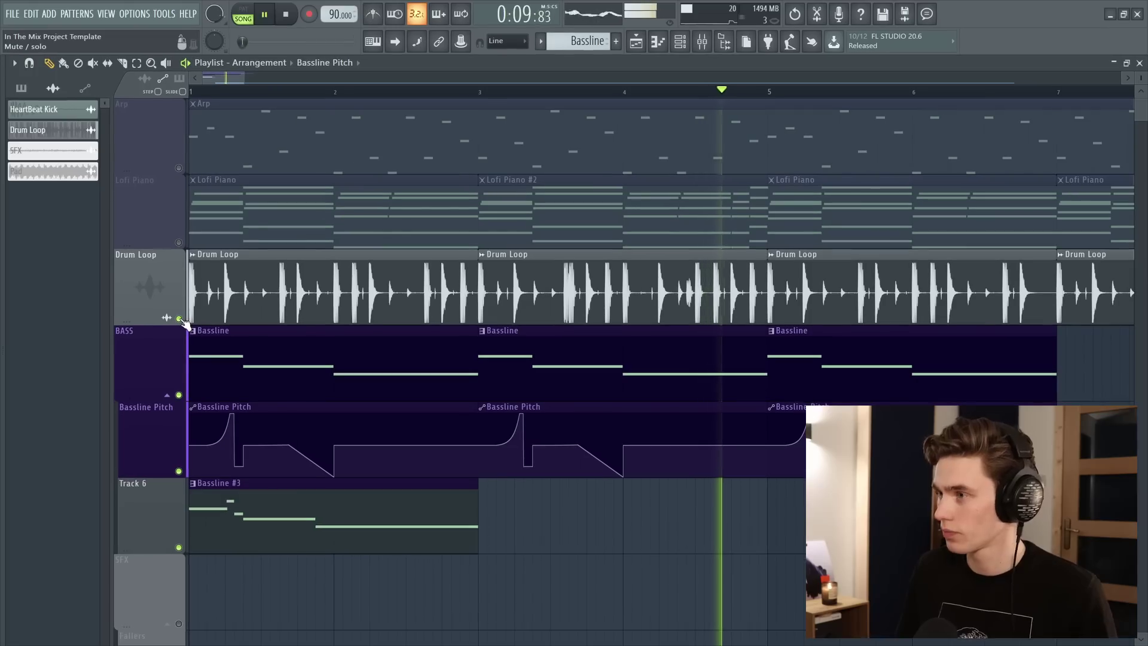
key("space")
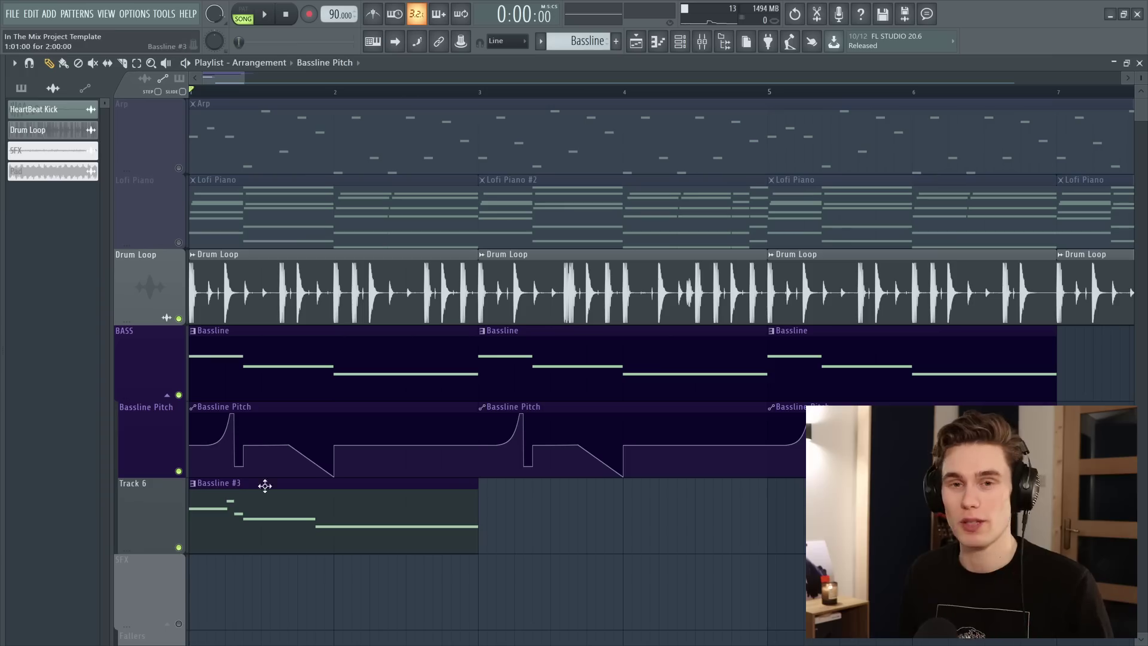
mouse_move(272, 472)
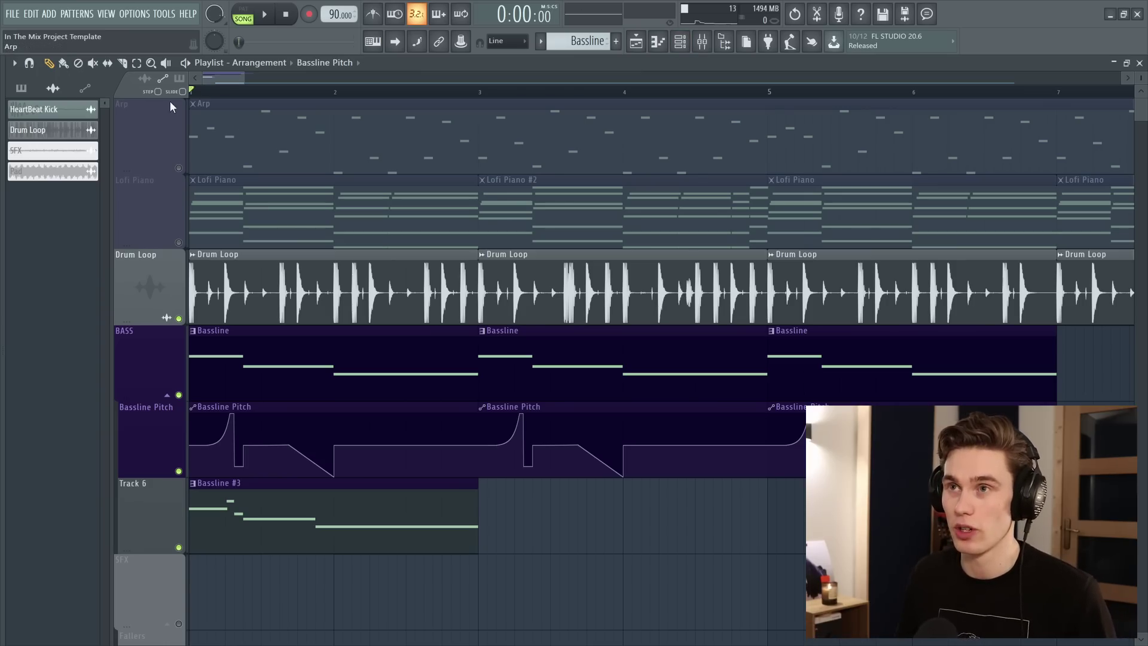
scroll(240, 353, "up", 2)
scroll(257, 359, "up", 2)
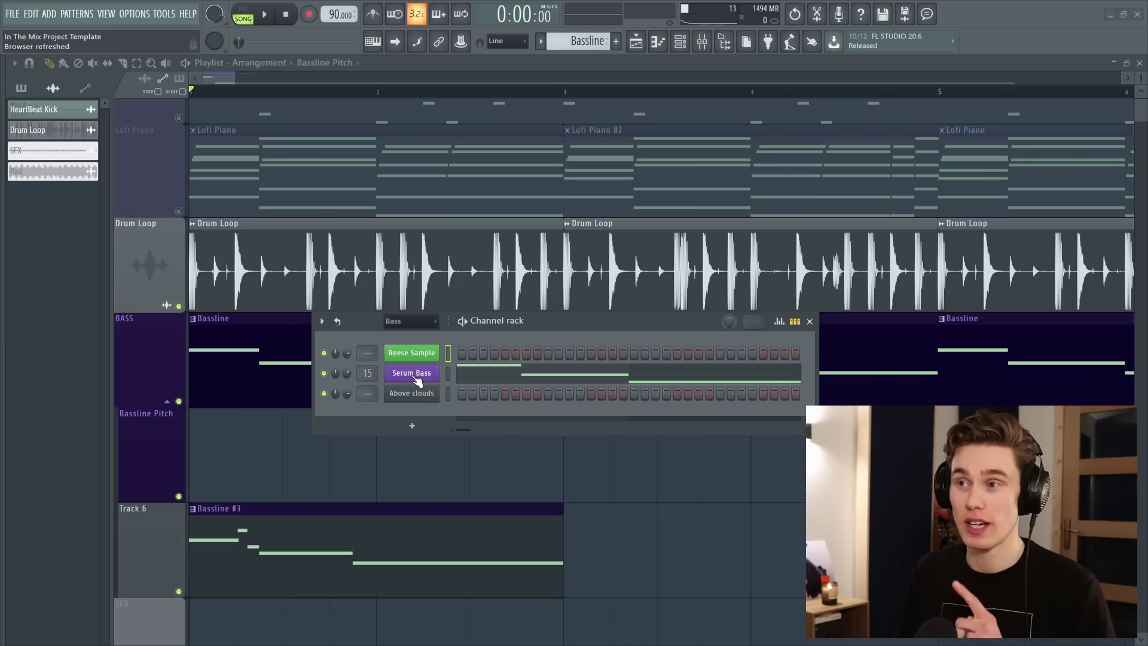
left_click(416, 376)
left_click_drag(631, 84, 566, 99)
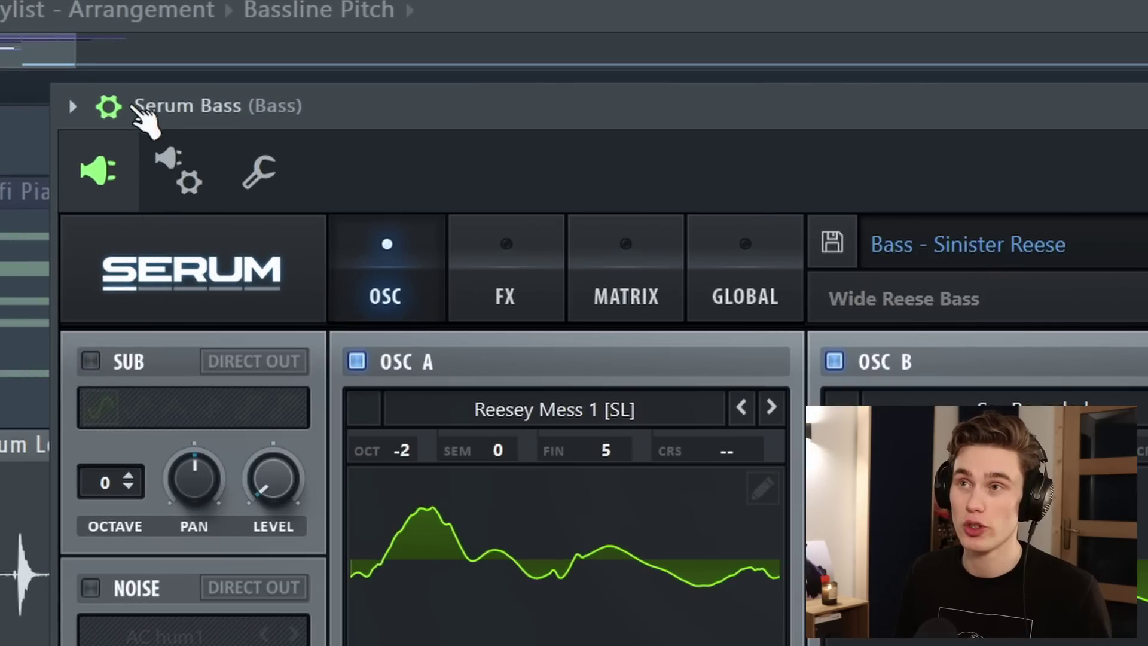
left_click(248, 99)
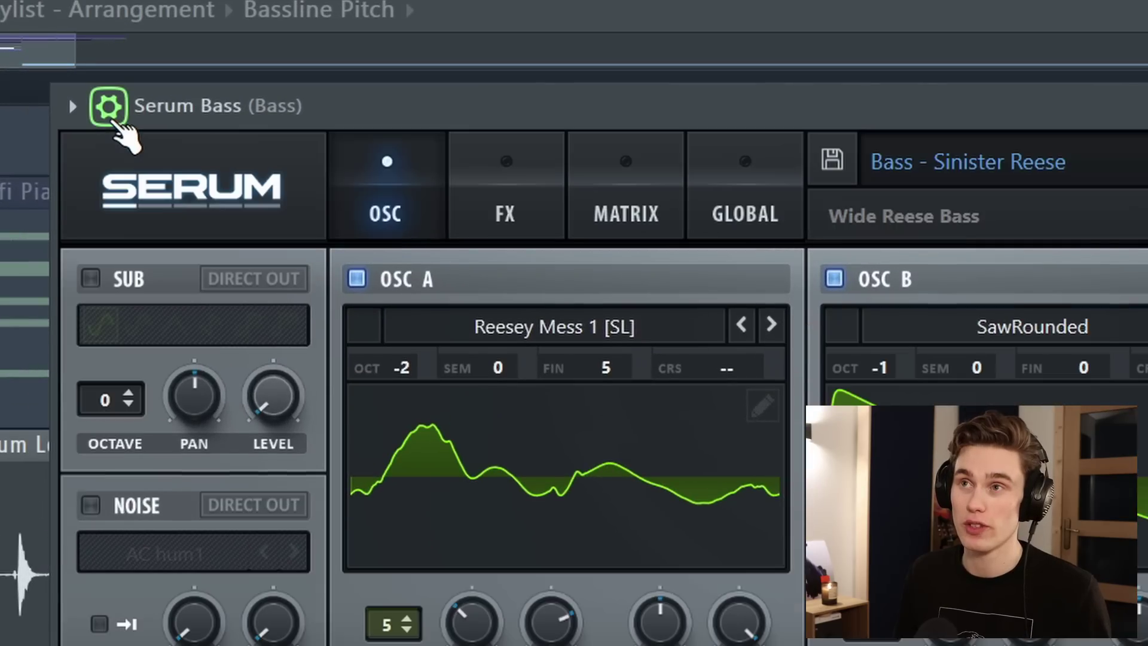
left_click(116, 113)
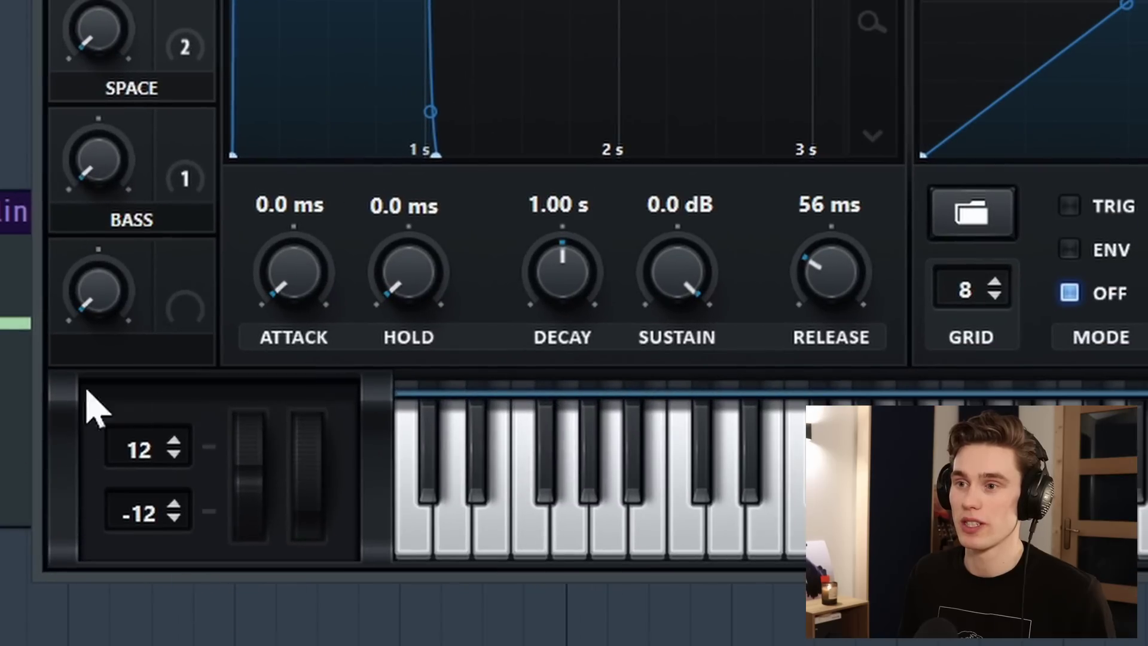
- Bend Serum's pitch wheel up and back, then lower the channel pitch range from 4 to 3
mouse_move(291, 574)
left_click_drag(263, 446, 272, 493)
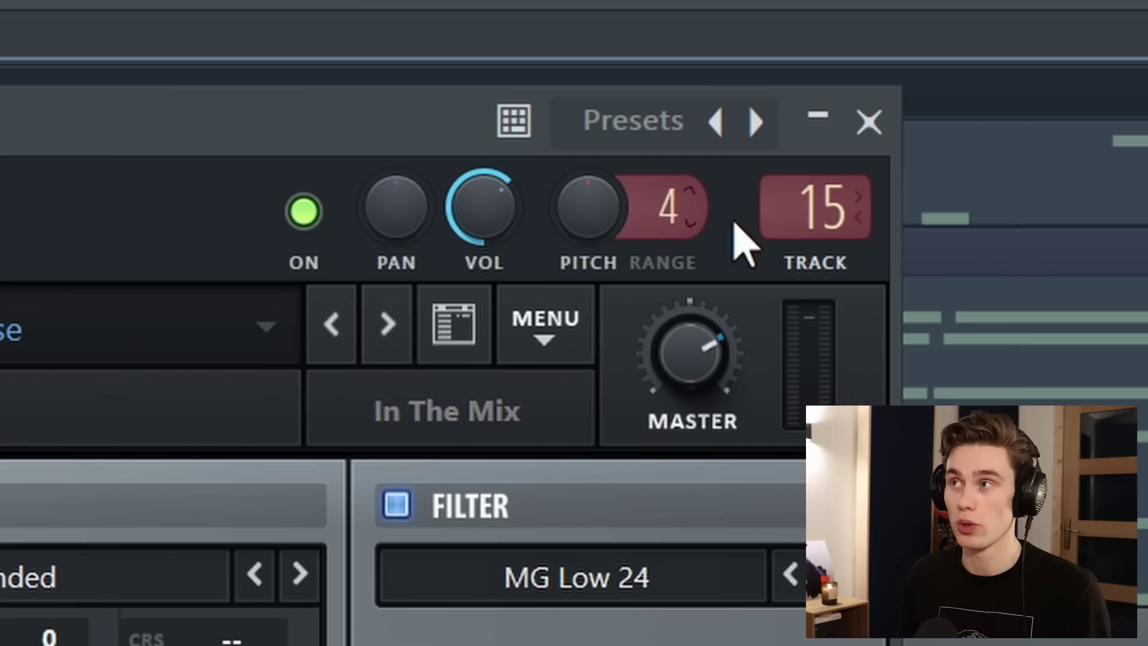
scroll(688, 208, "down", 1)
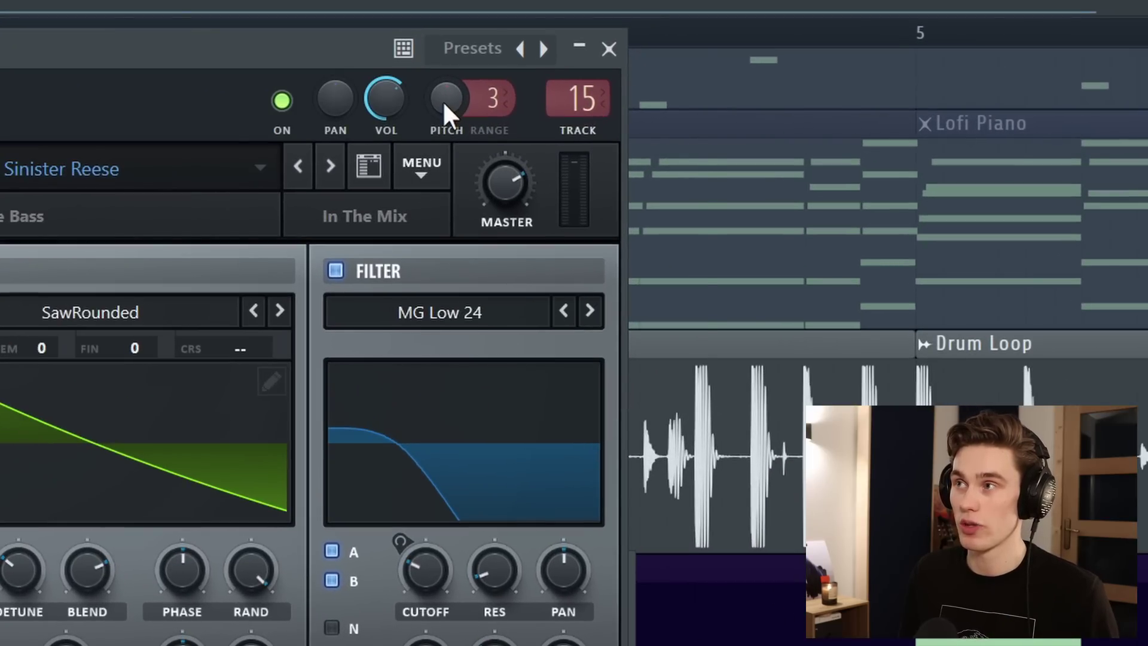
- Create a channel pitch automation clip for Serum Bass and slice it at bar 3
right_click(444, 102)
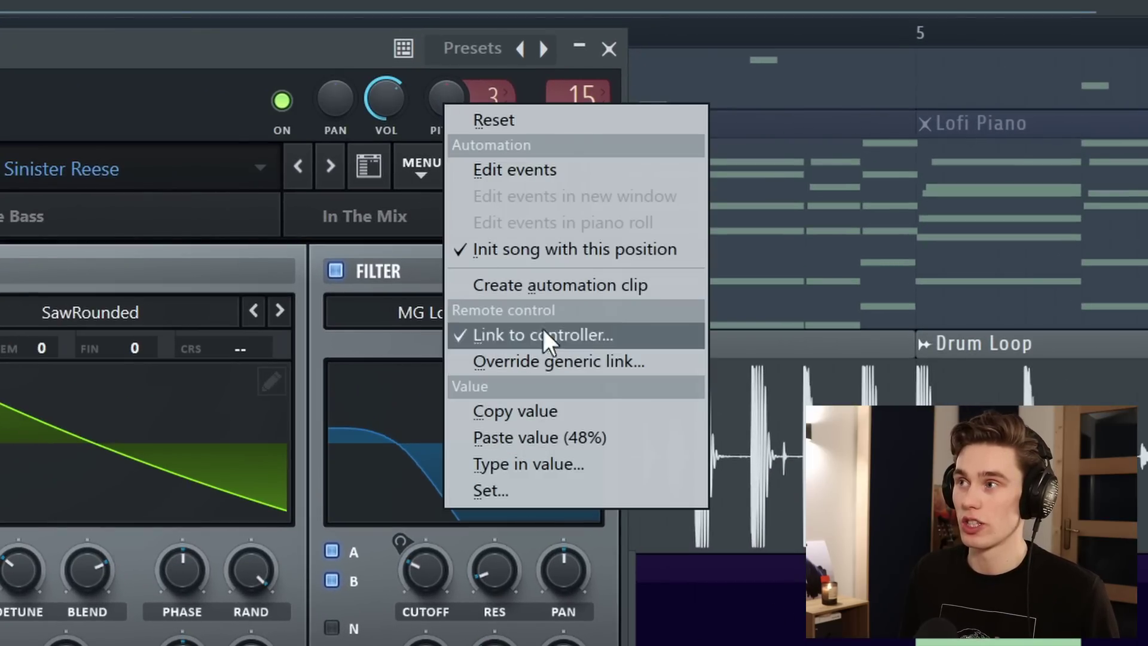
right_click(440, 92)
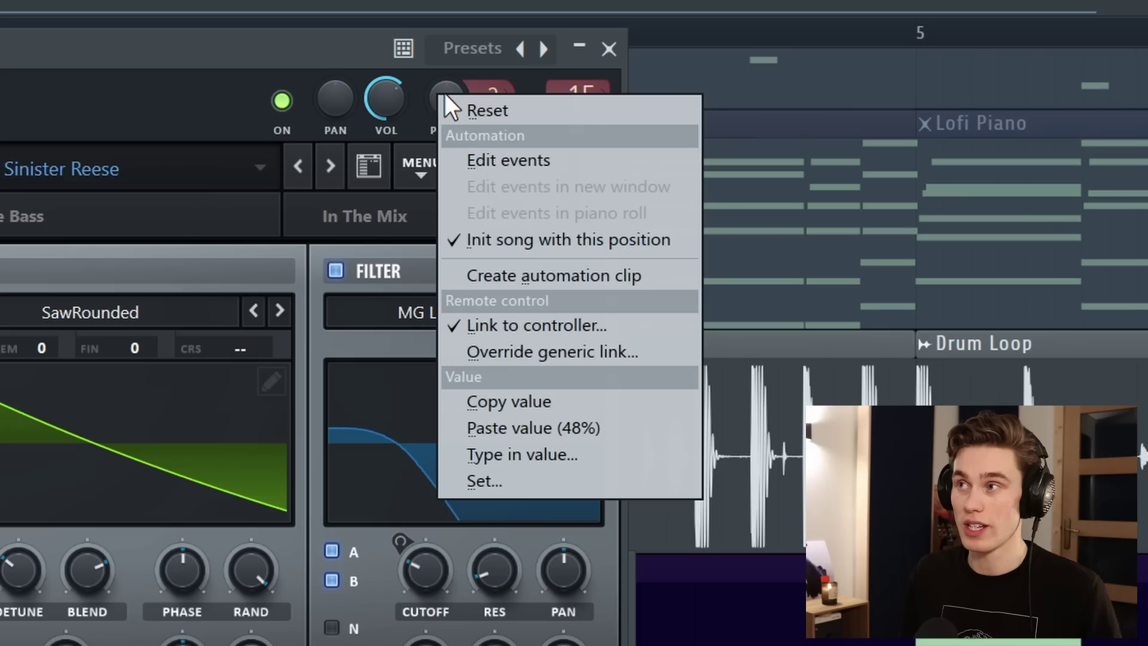
left_click(489, 278)
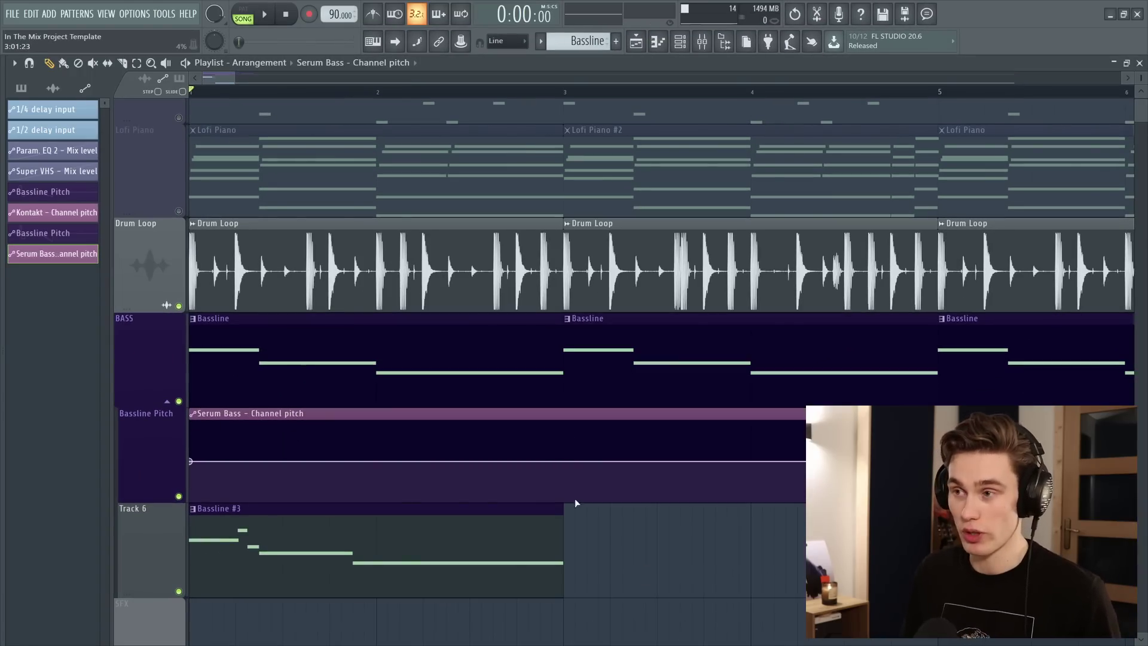
key("c")
left_click_drag(572, 474, 571, 413)
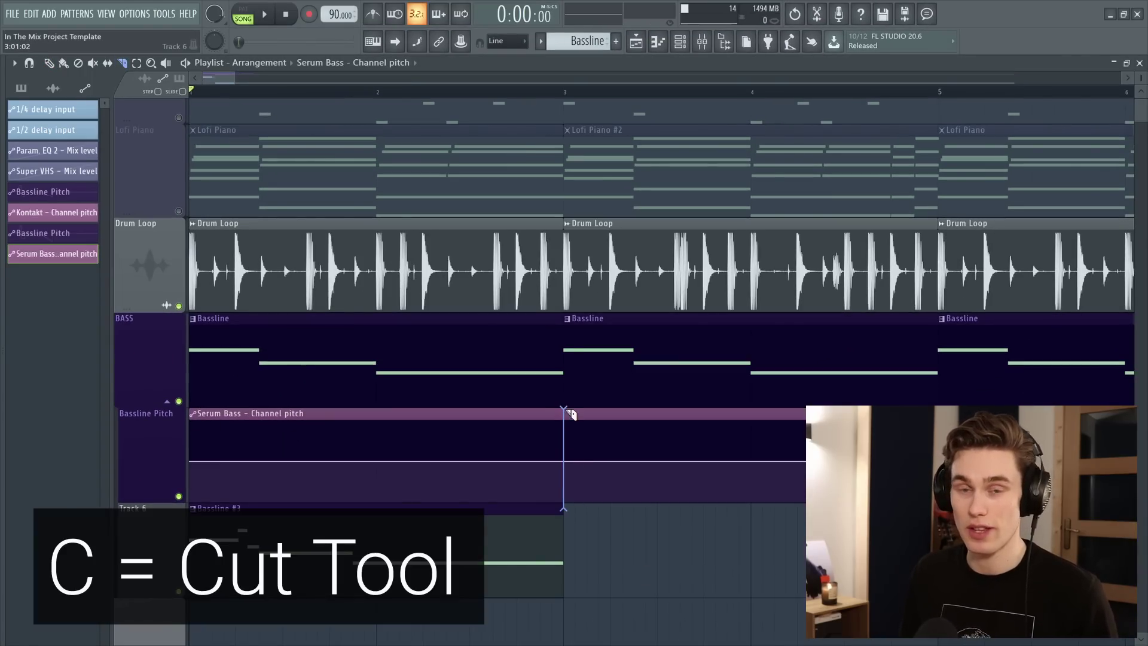
left_click_drag(571, 413, 571, 413)
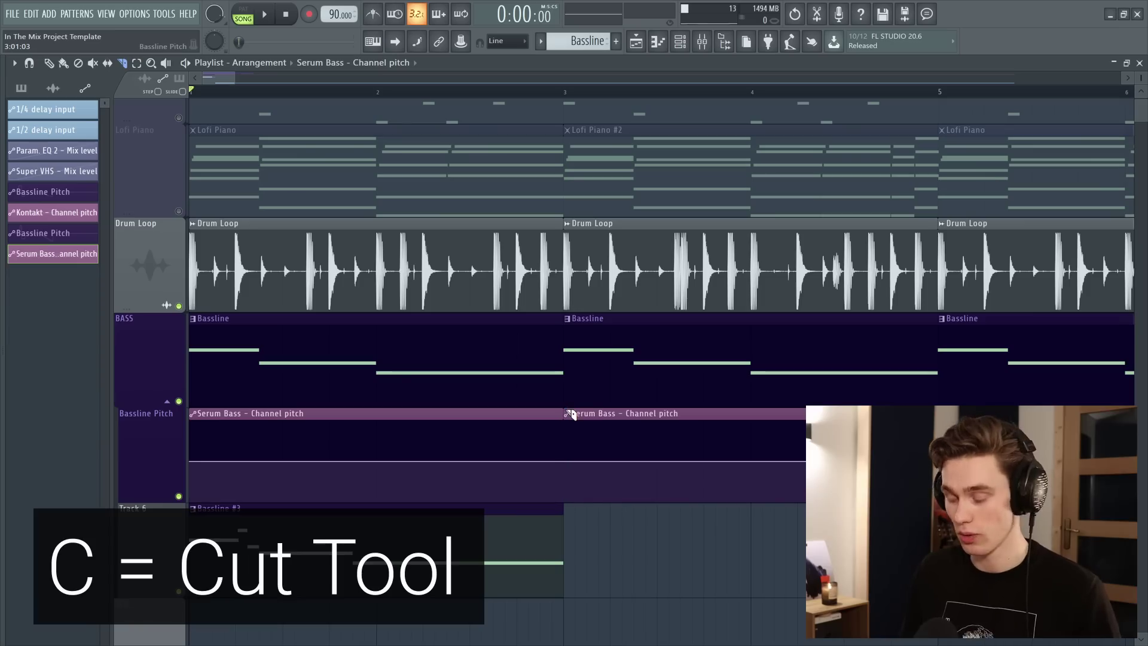
- Drag the clip's automation line up to maximum, then down to the minimum pitch
key("p")
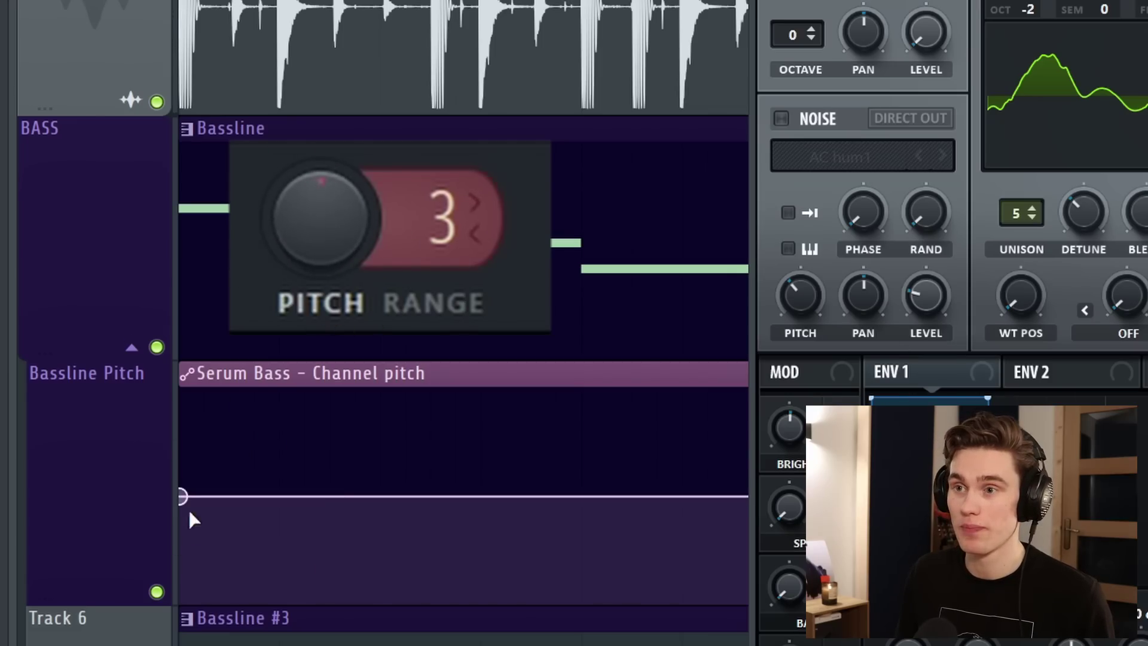
left_click_drag(182, 496, 185, 335)
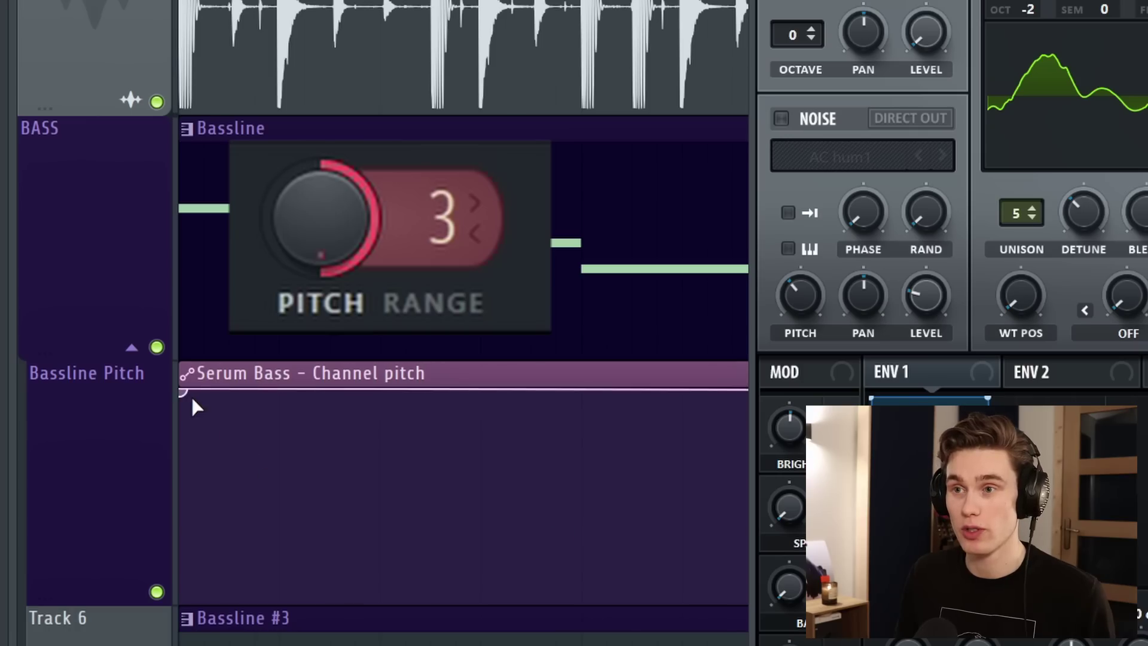
left_click_drag(180, 404, 161, 622)
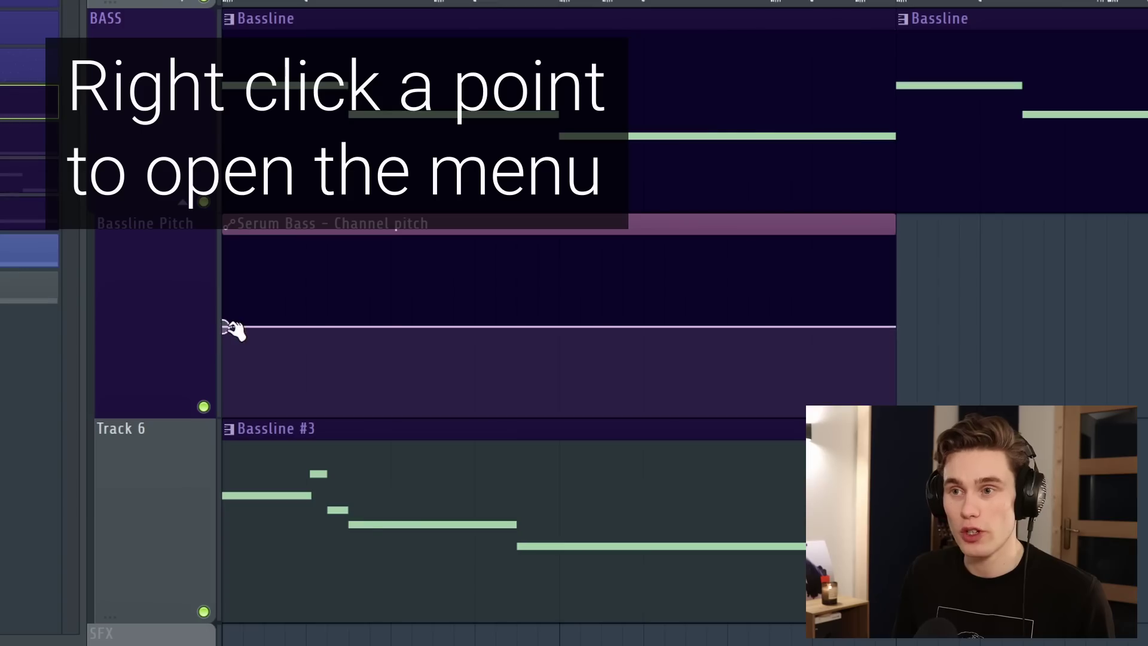
- Copy the first automation point's 50% value
right_click(227, 326)
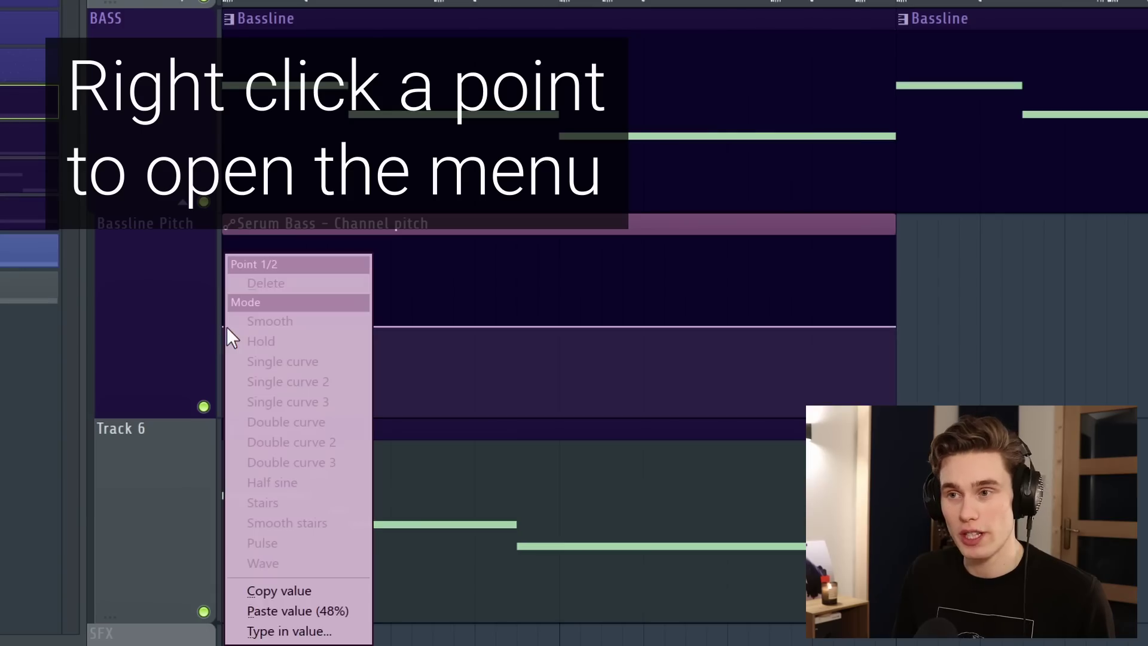
left_click(316, 592)
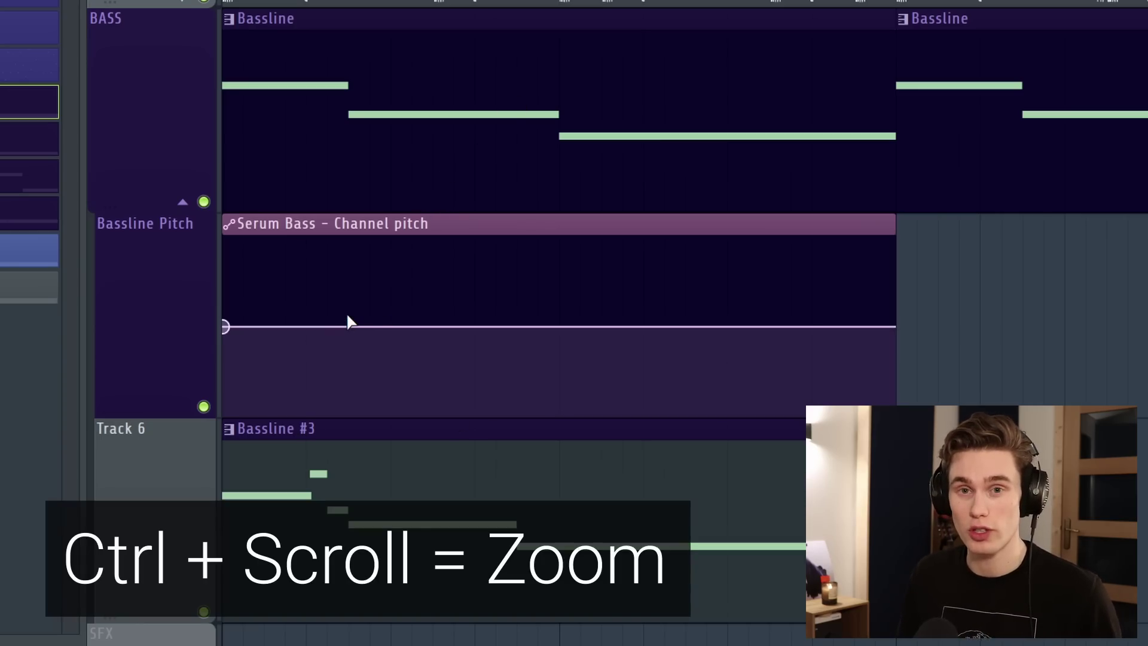
scroll(349, 317, "up", 3)
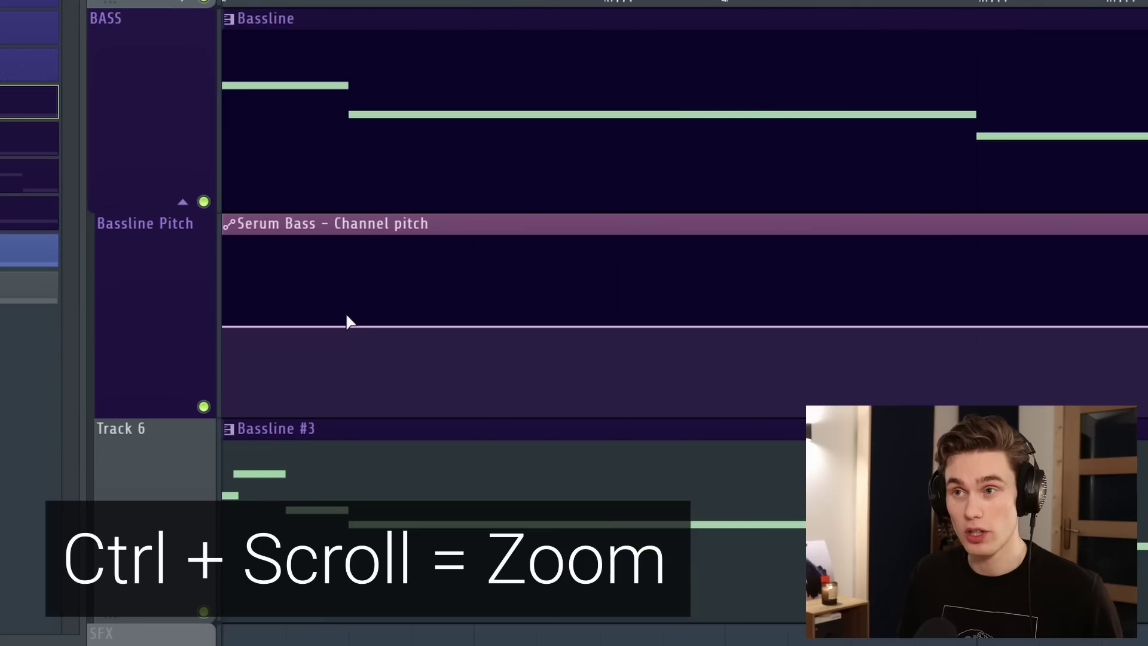
scroll(346, 317, "up", 1)
scroll(333, 321, "up", 2)
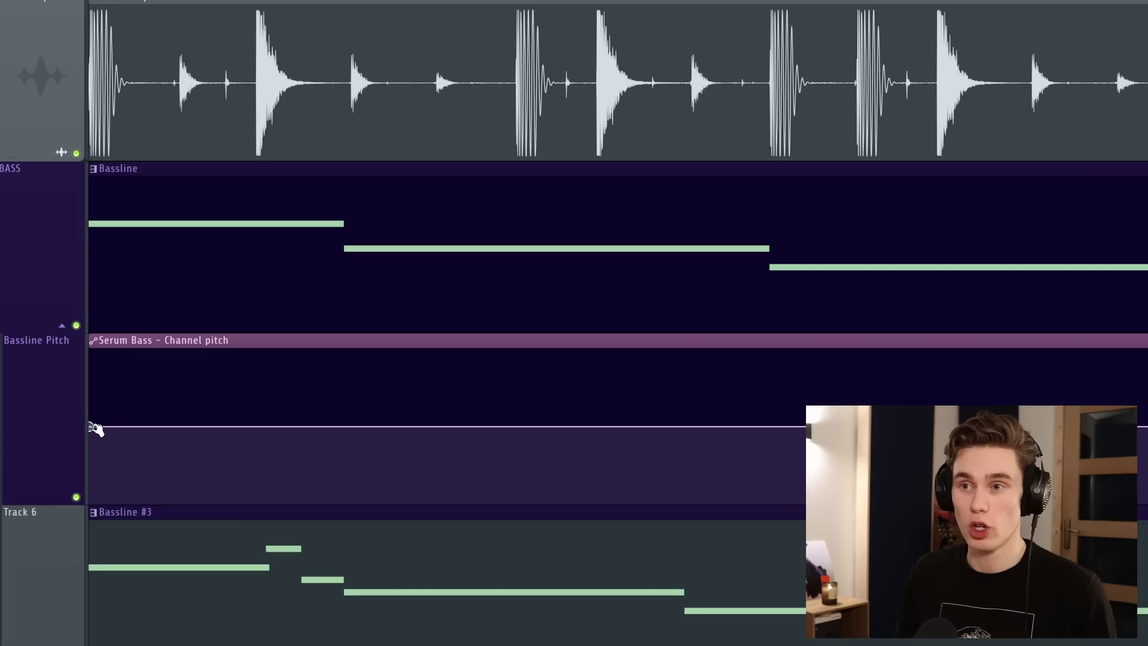
right_click(95, 428)
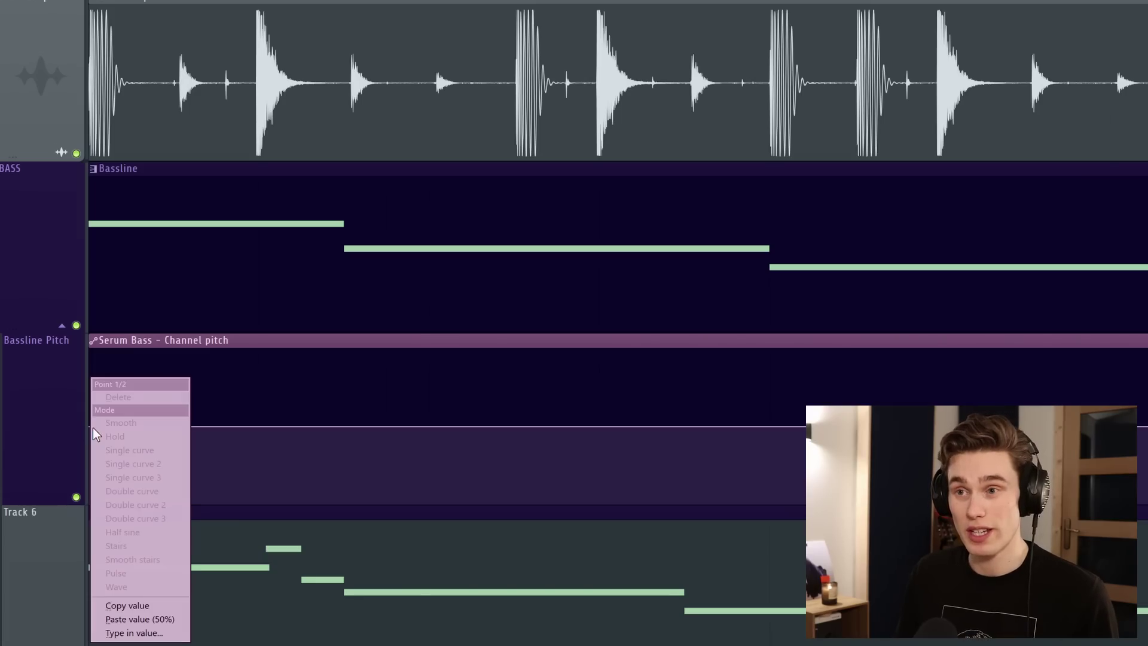
left_click(123, 619)
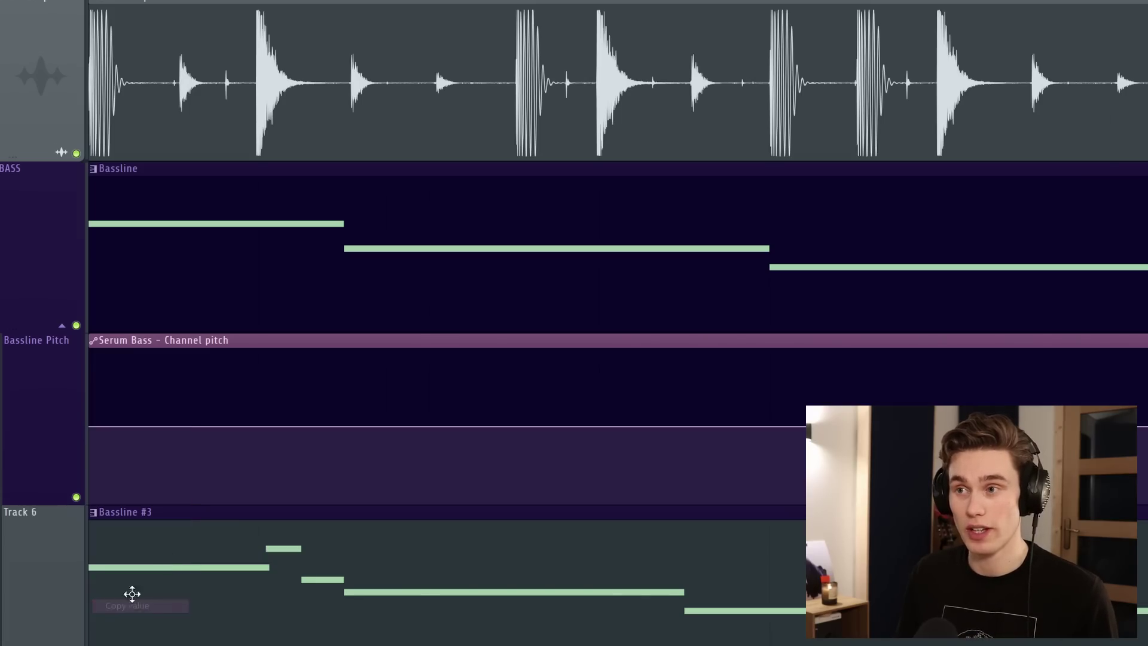
- Add points at the second and third bass notes and paste the 50% value onto both
left_click(342, 429)
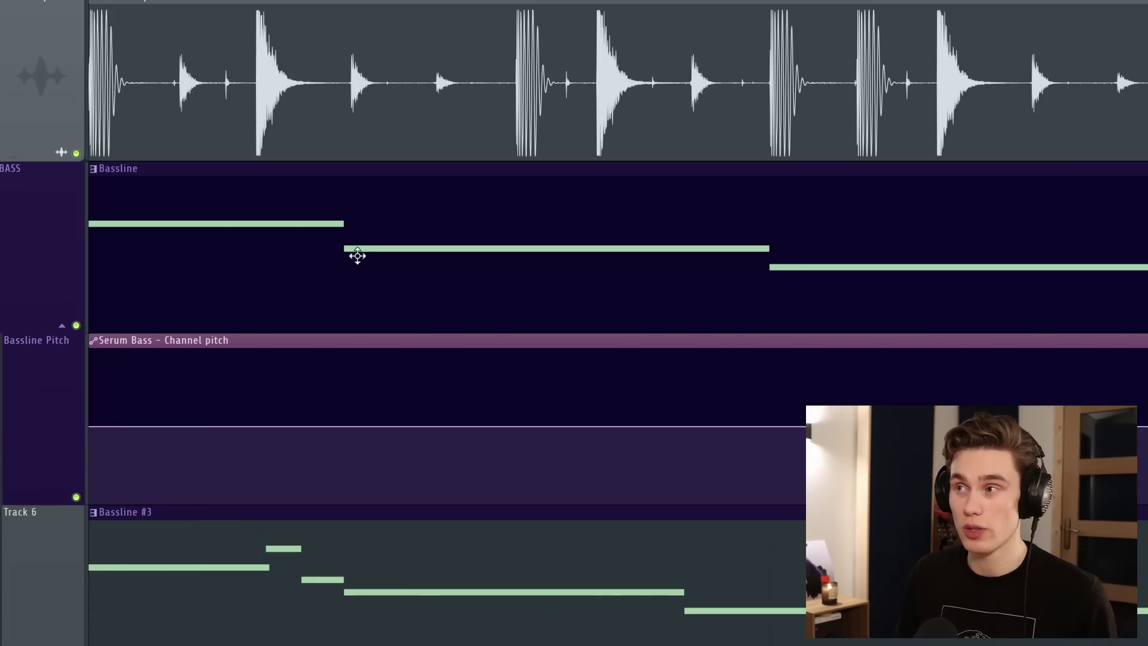
left_click(771, 427)
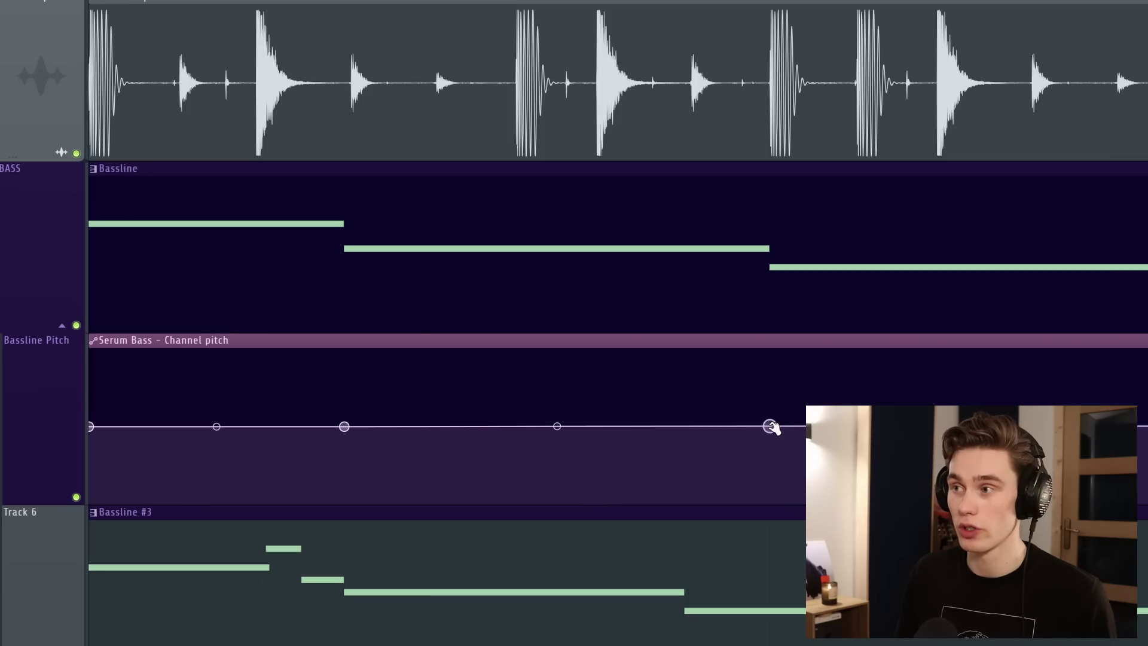
right_click(345, 427)
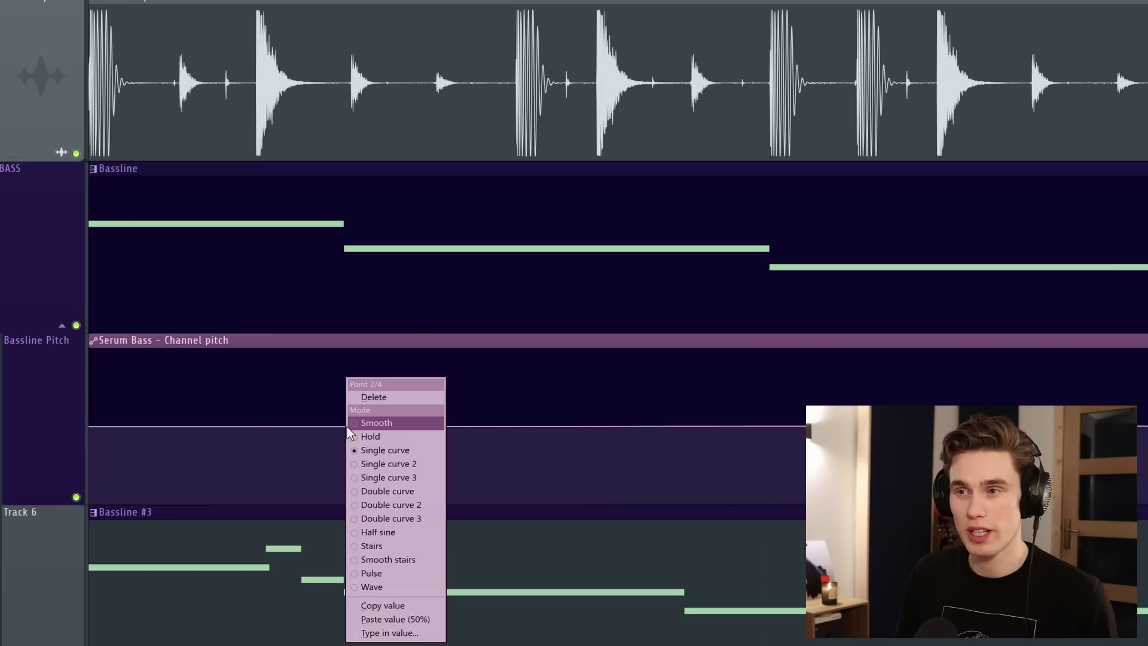
left_click(383, 619)
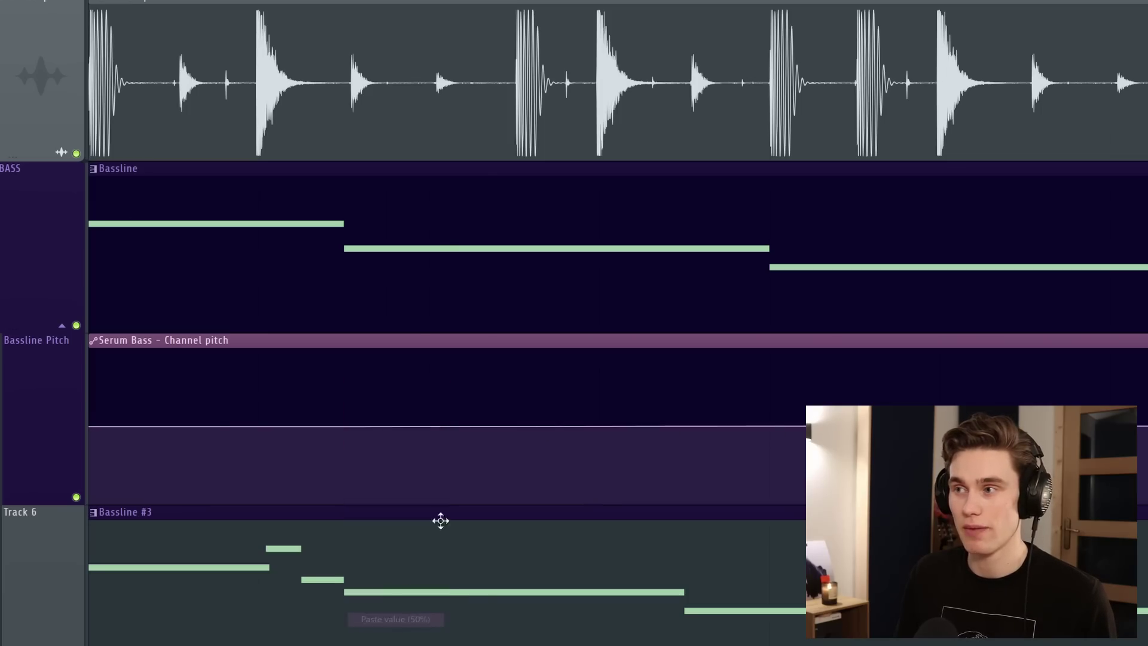
right_click(770, 426)
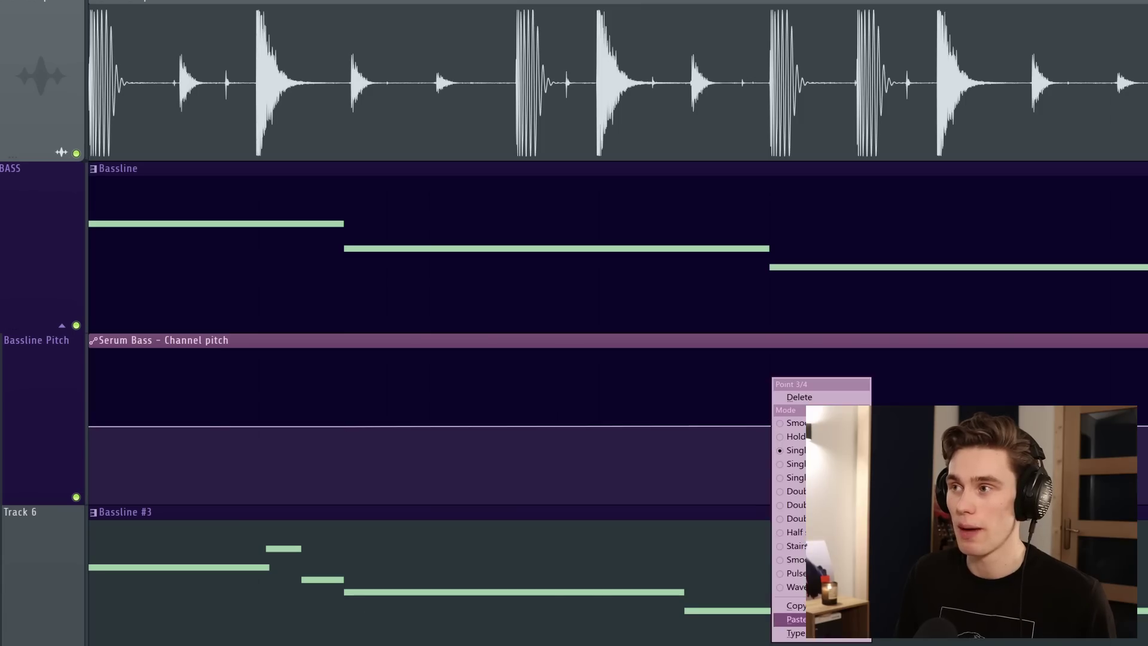
left_click(807, 618)
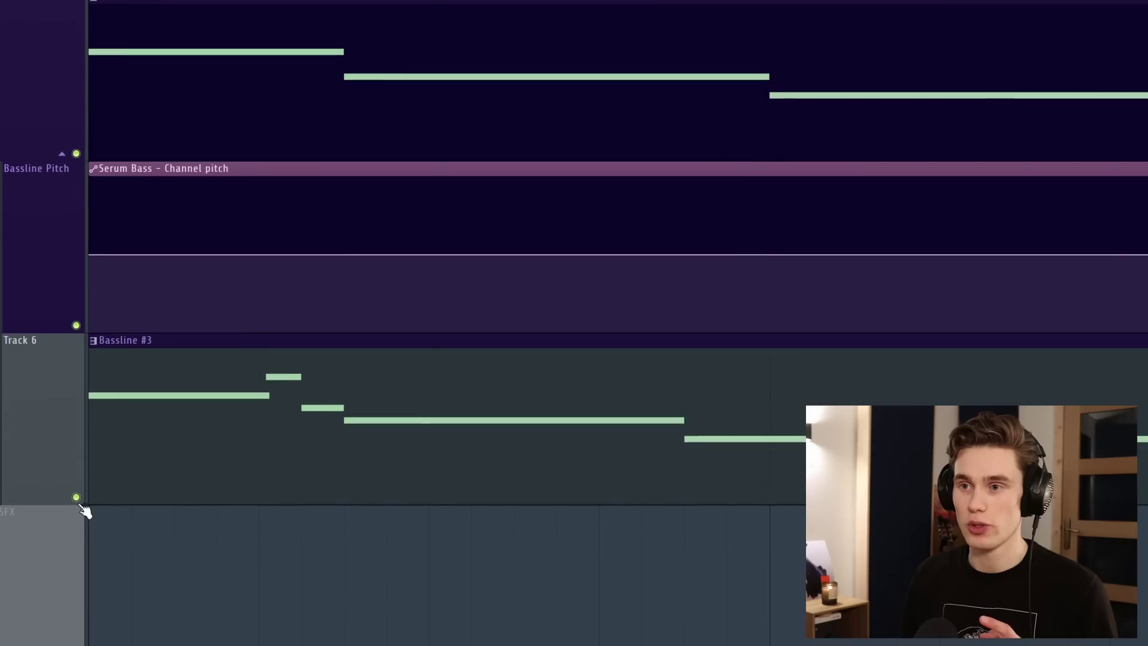
- Mute Track 6, play the song to hear the bassline, then unmute Track 6
left_click(76, 494)
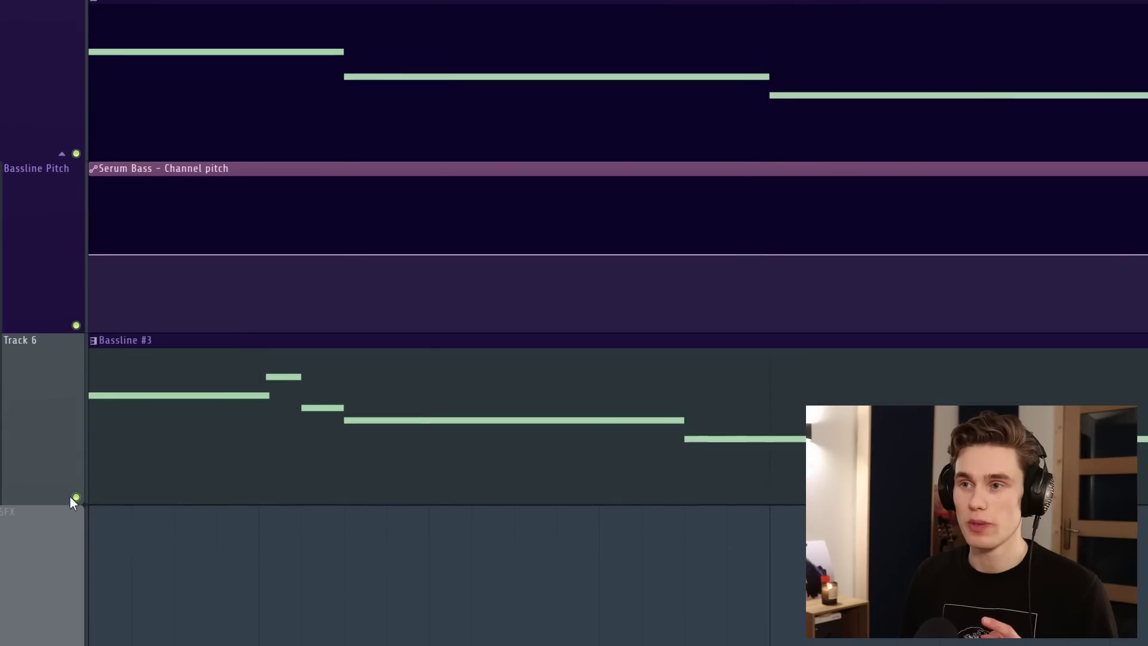
scroll(138, 468, "up", 3)
scroll(139, 468, "down", 2)
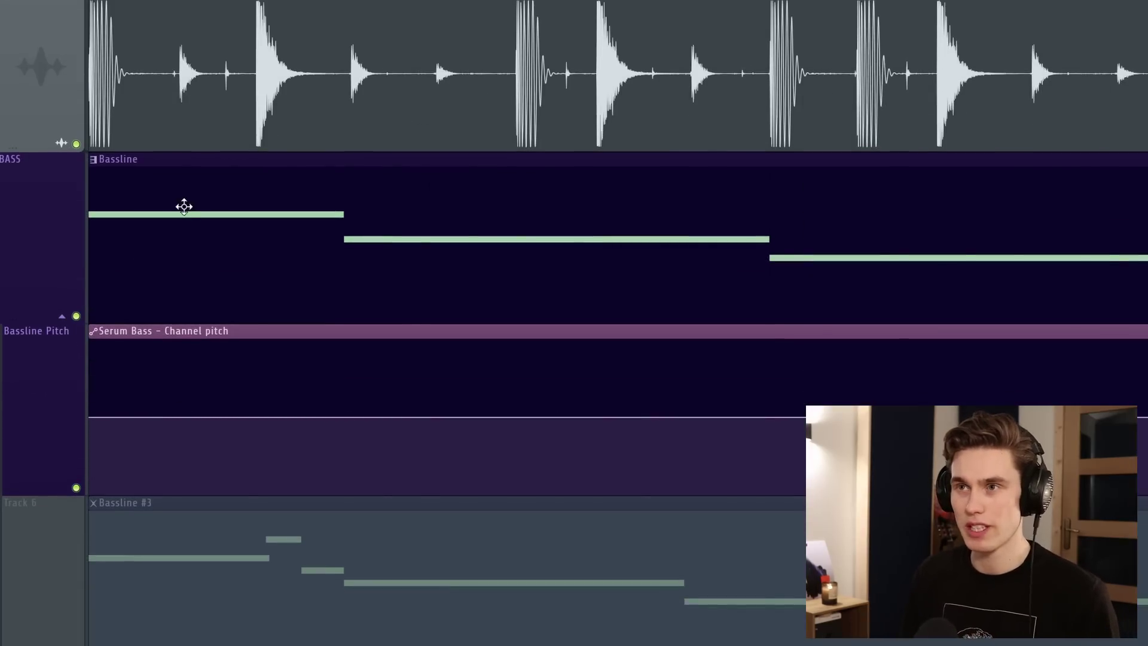
key("space")
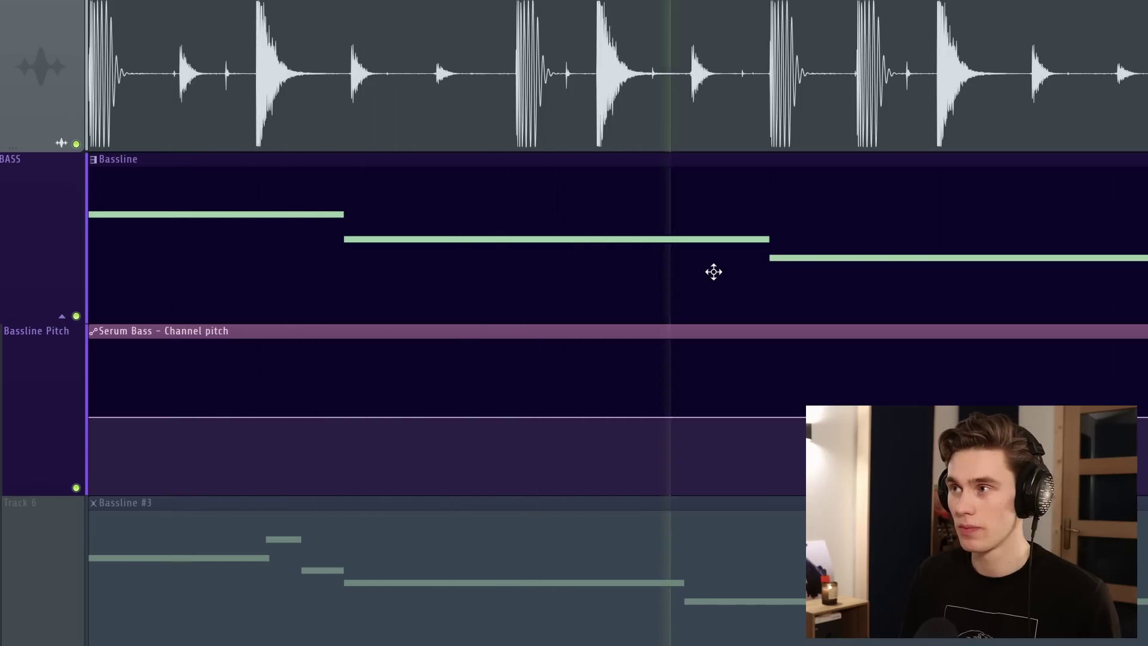
key("space")
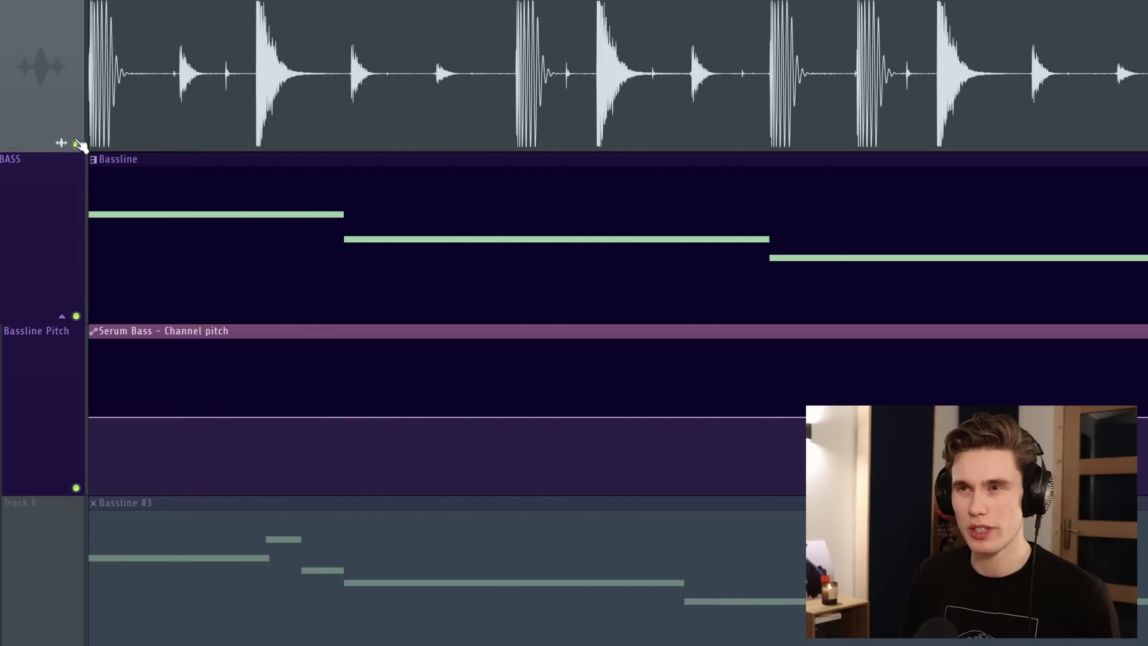
scroll(77, 494, "down", 1)
left_click(76, 488)
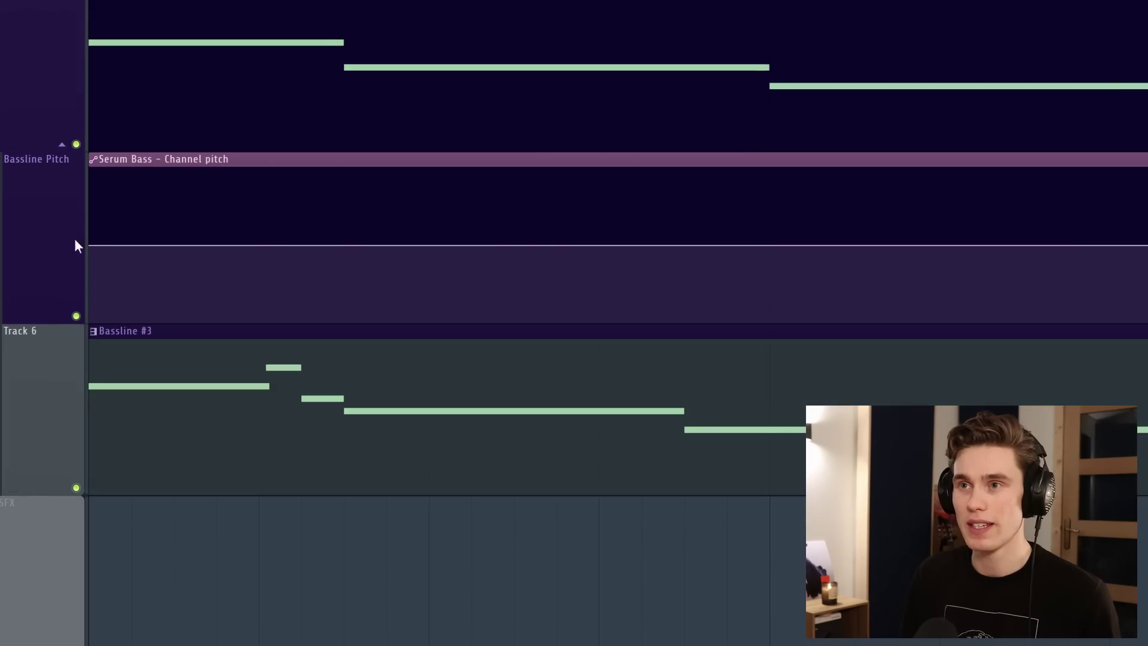
- Mute the original BASS track, audition Bassline #3, and open its notes in the piano roll
left_click(77, 144)
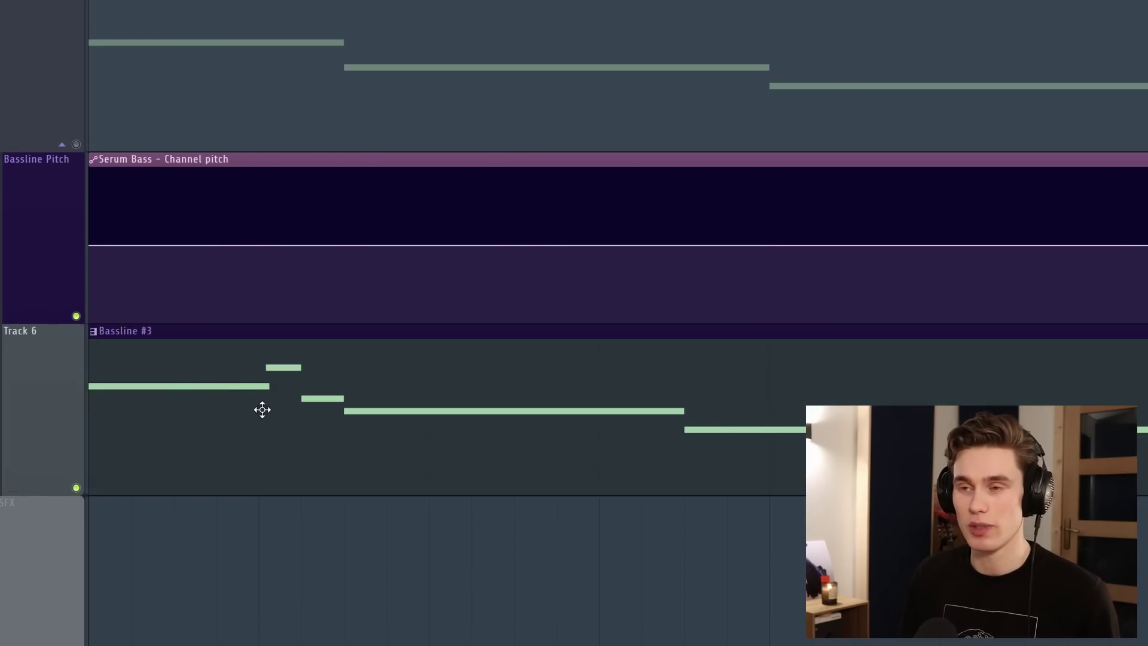
key("space")
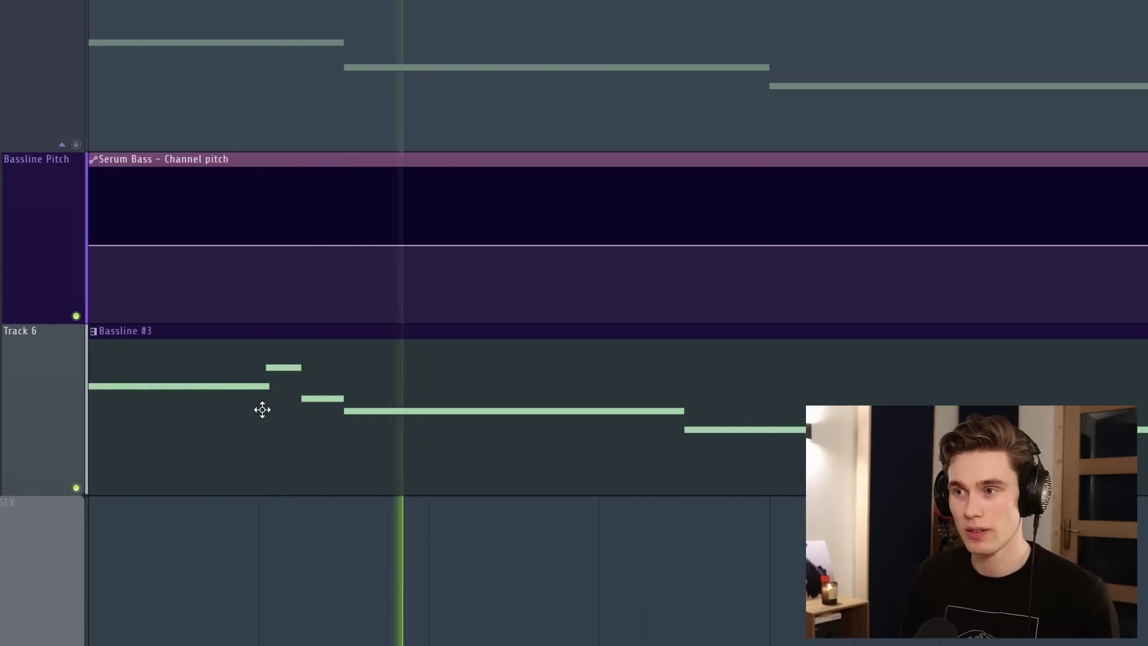
key("space")
double_click(269, 389)
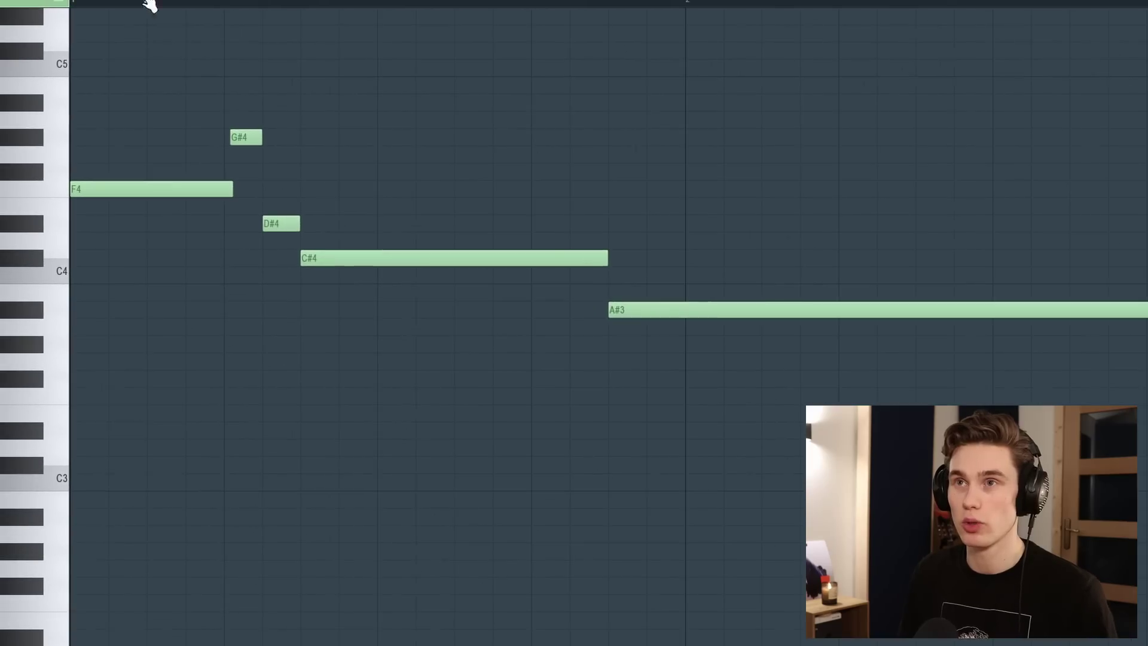
- Zoom the piano roll horizontally to inspect the Bassline #3 notes
scroll(181, 13, "up", 4)
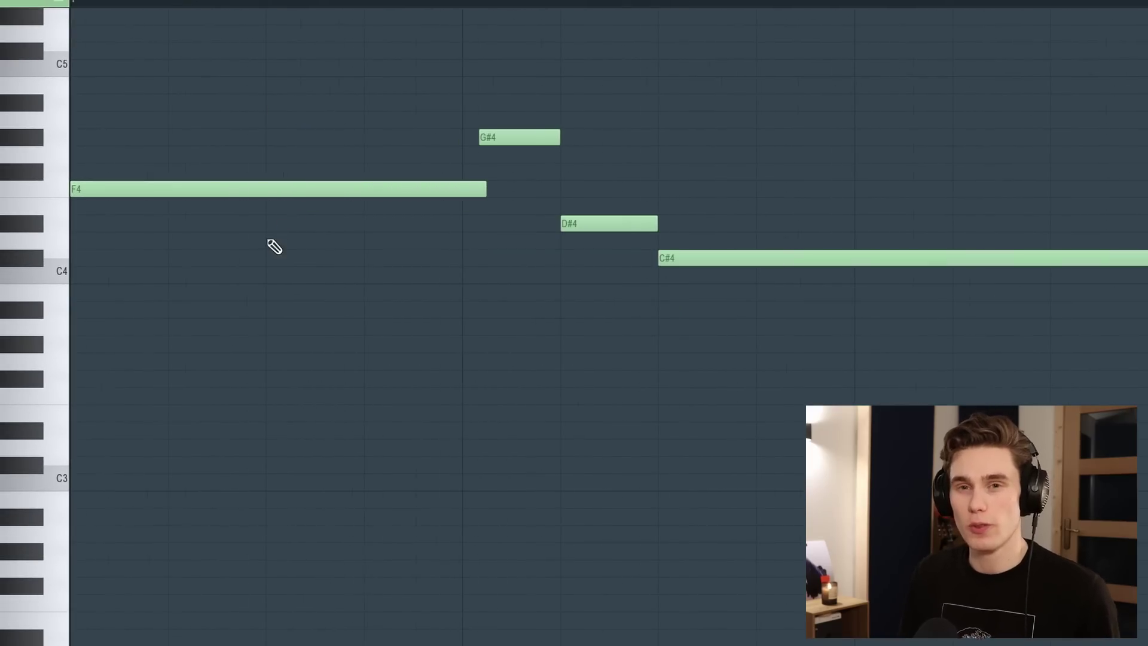
scroll(276, 242, "up", 3)
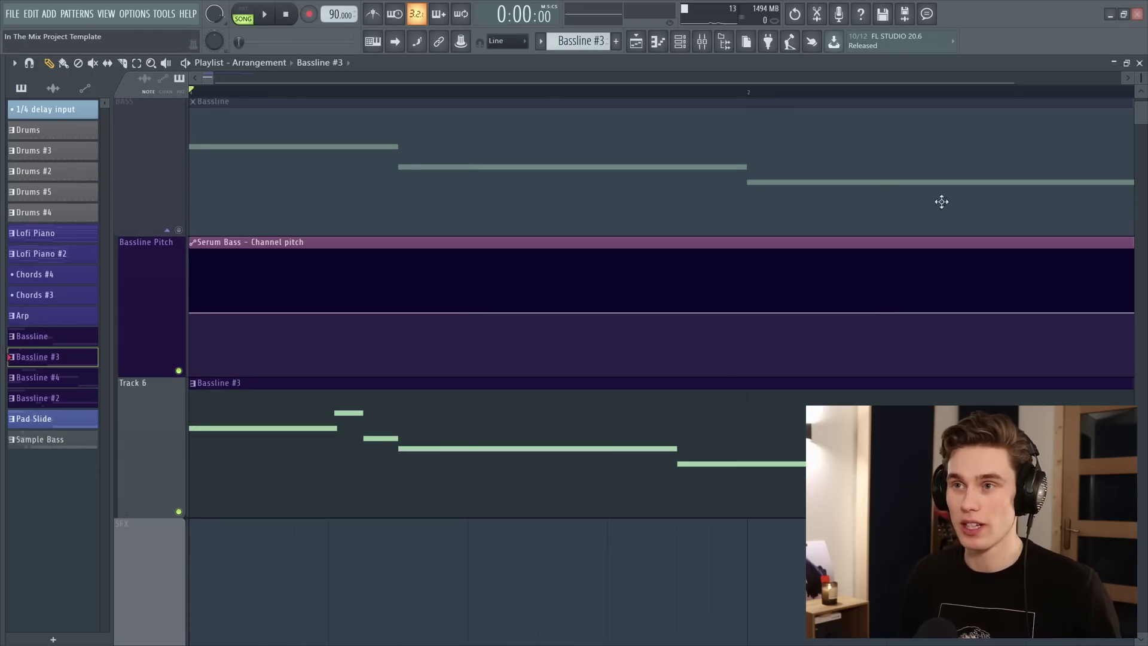
- Activate the Bassline Pitch track so the original Bassline and its pitch automation play
scroll(206, 510, "up", 2)
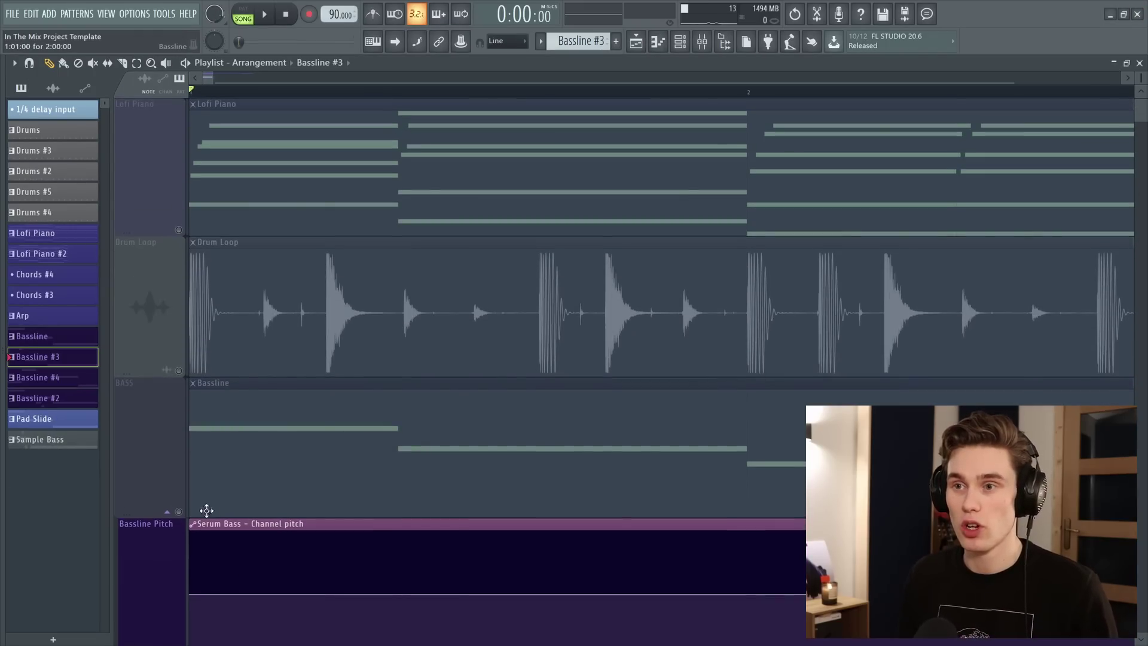
left_click(179, 512)
scroll(183, 513, "down", 1)
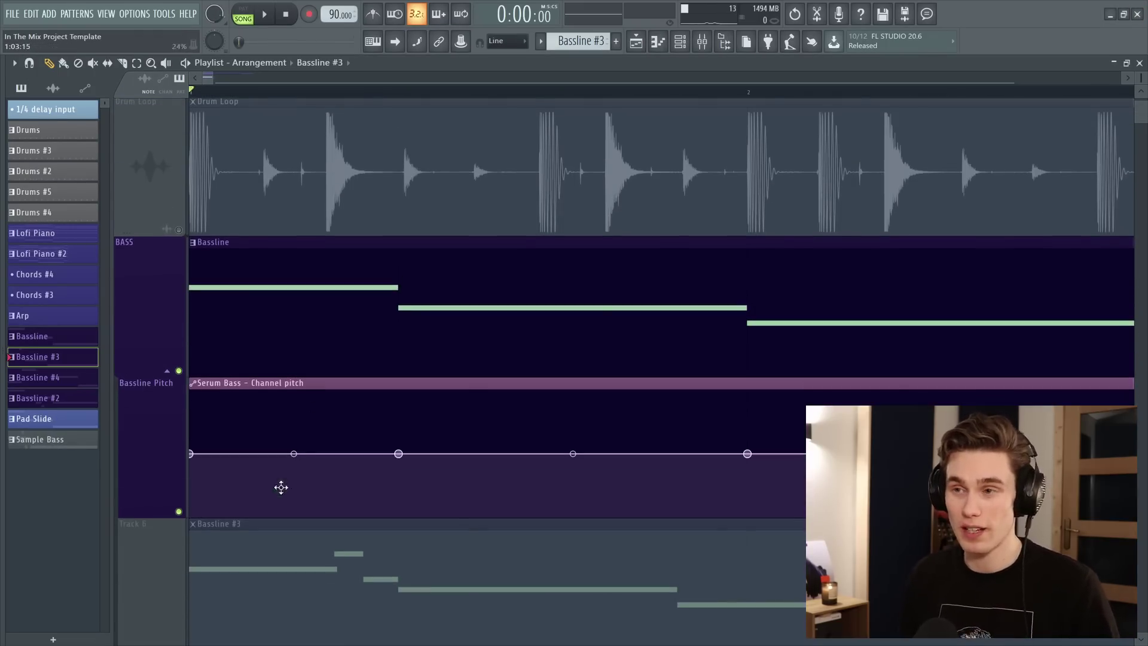
scroll(281, 487, "down", 1)
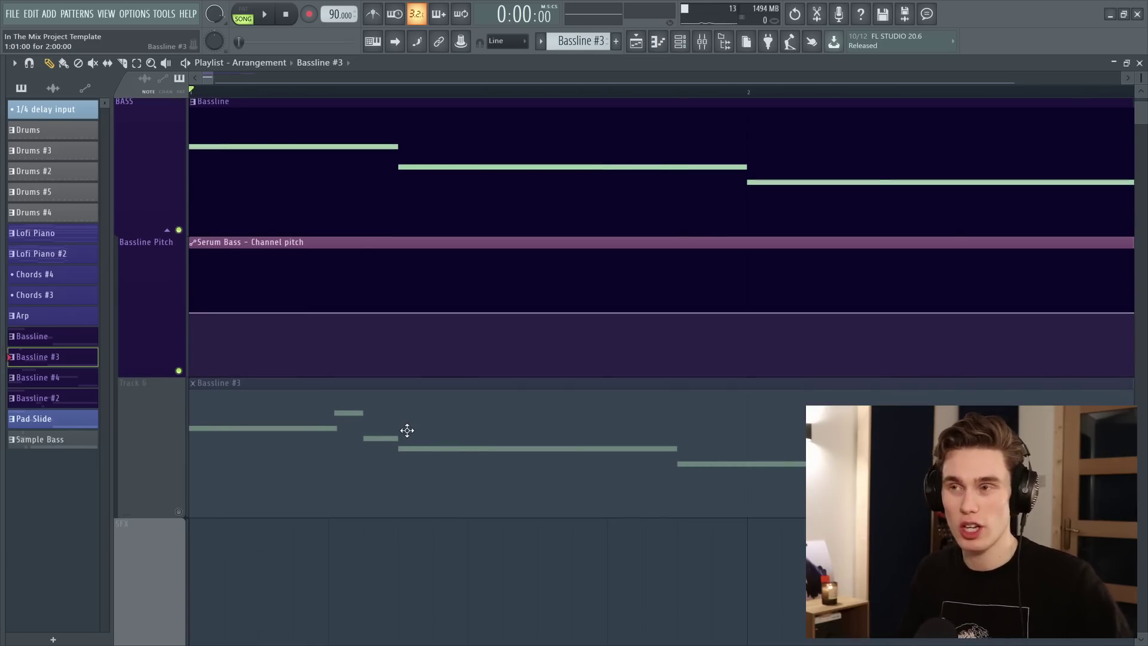
mouse_move(331, 315)
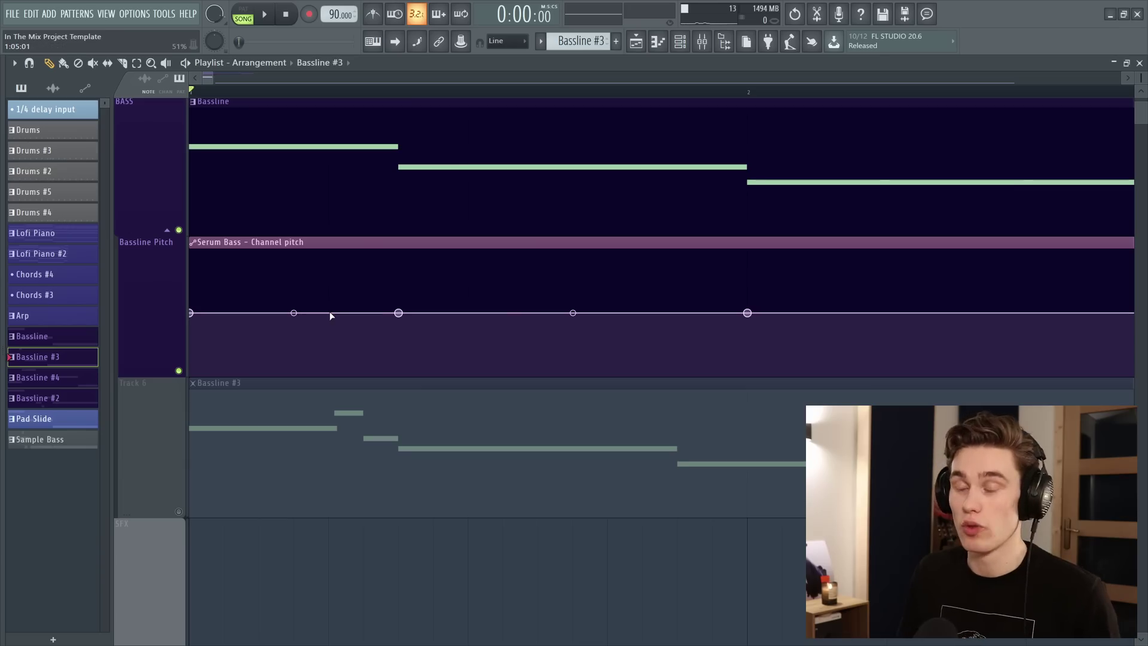
- Add a point on the pitch line, raise it into a bump, and play it back
left_click(306, 314)
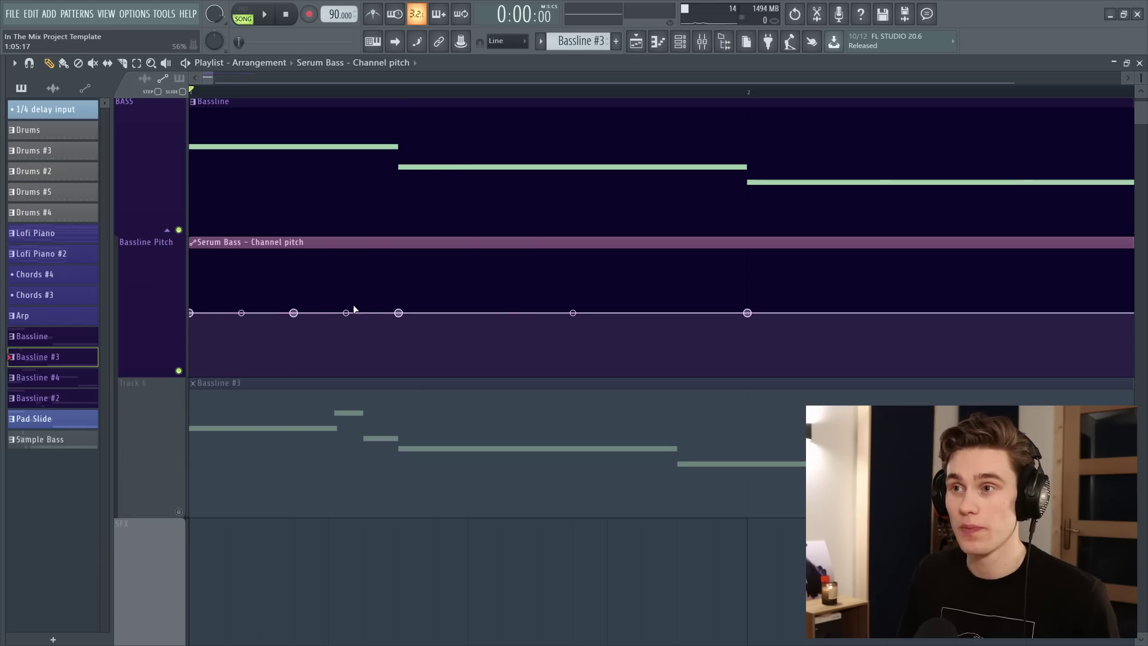
left_click_drag(365, 315, 363, 246)
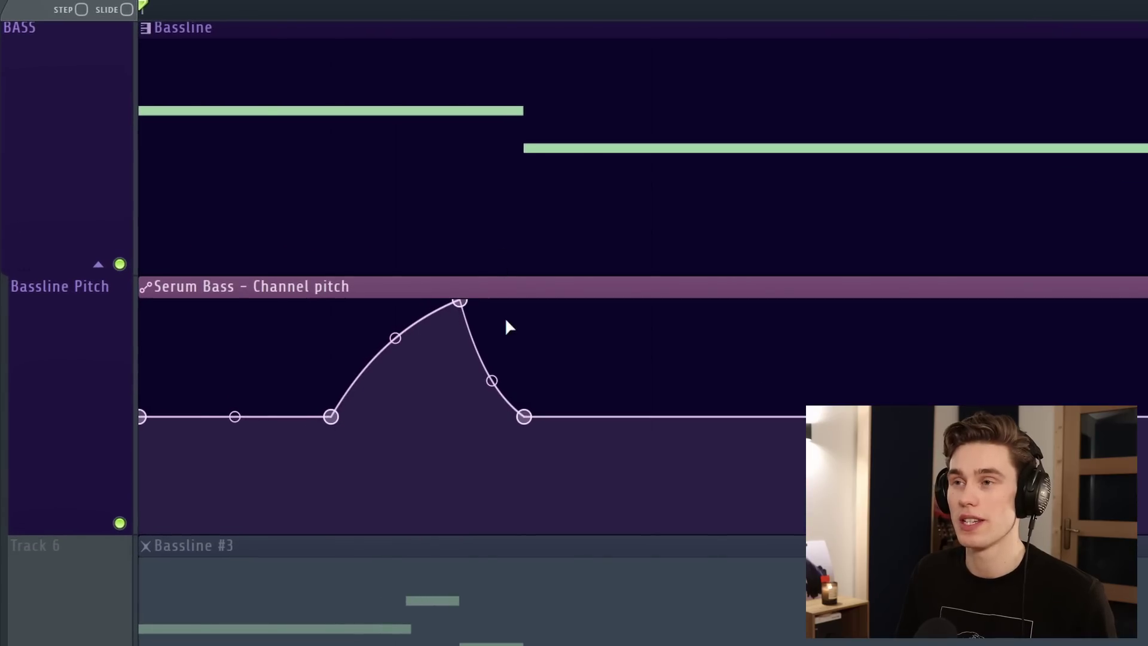
key("space")
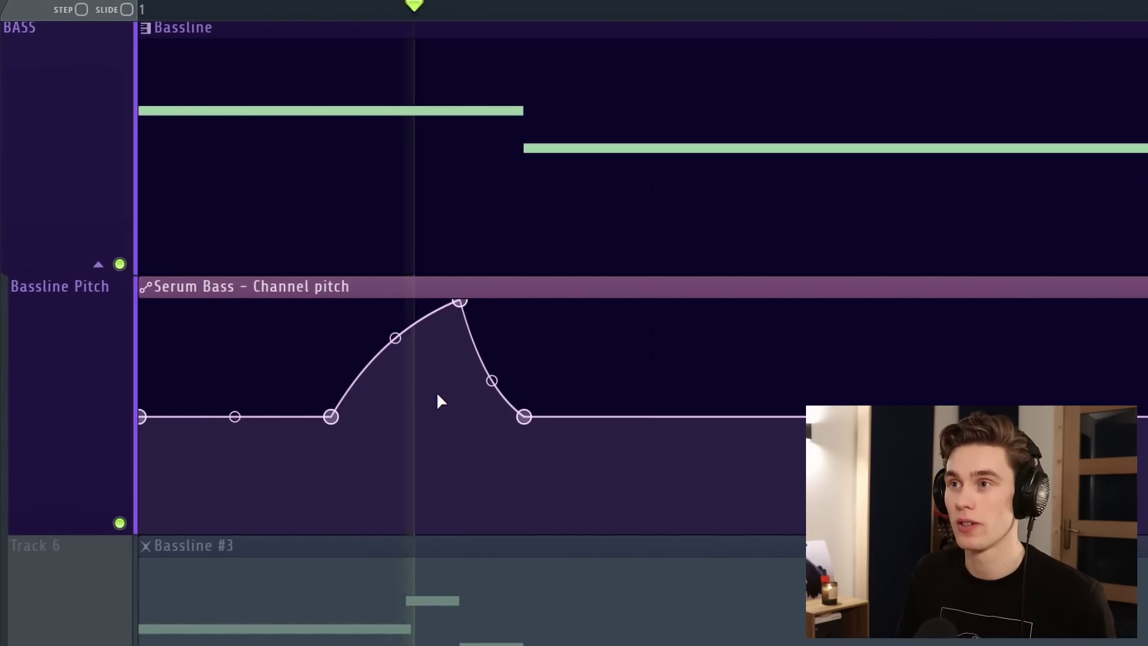
key("space")
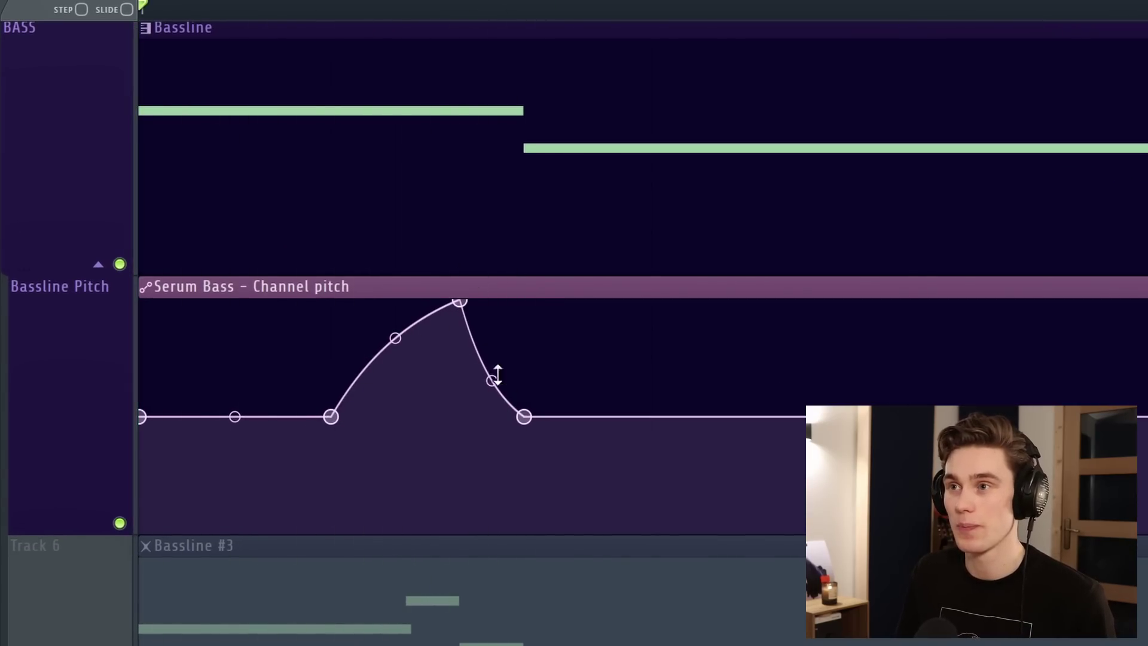
mouse_move(476, 338)
left_mouse_down()
mouse_move(472, 351)
mouse_move(461, 293)
mouse_move(457, 343)
left_mouse_up()
- Steepen the peak, set the following point to Hold, drop it below centre, and play
left_click_drag(464, 302, 462, 391)
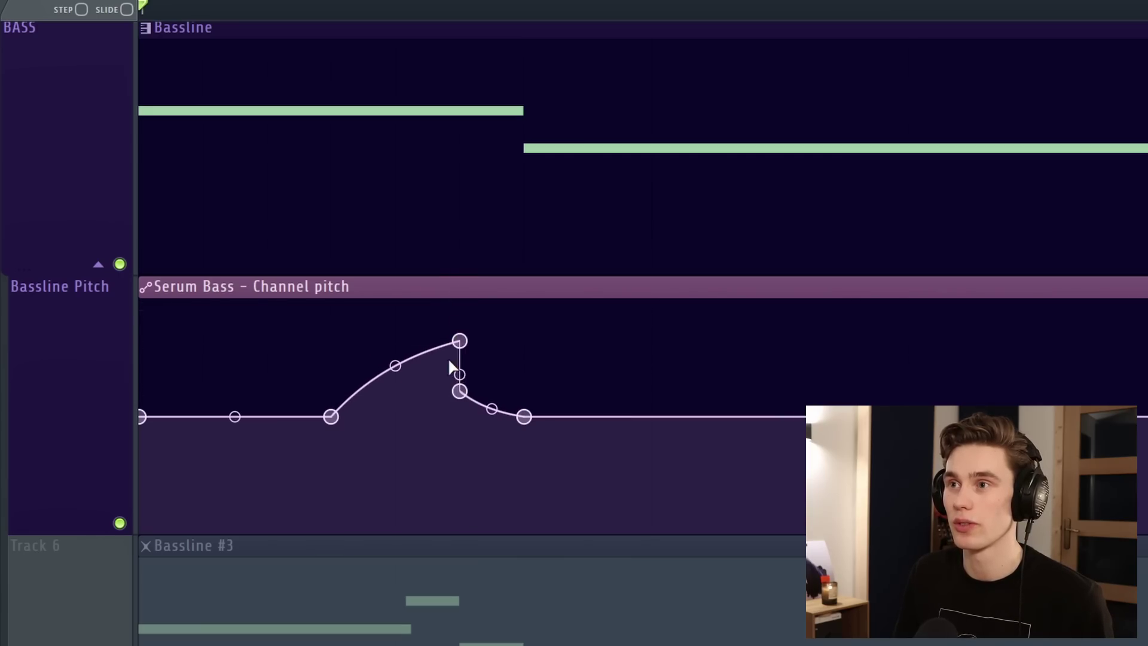
left_click_drag(459, 341, 453, 296)
right_click(457, 391)
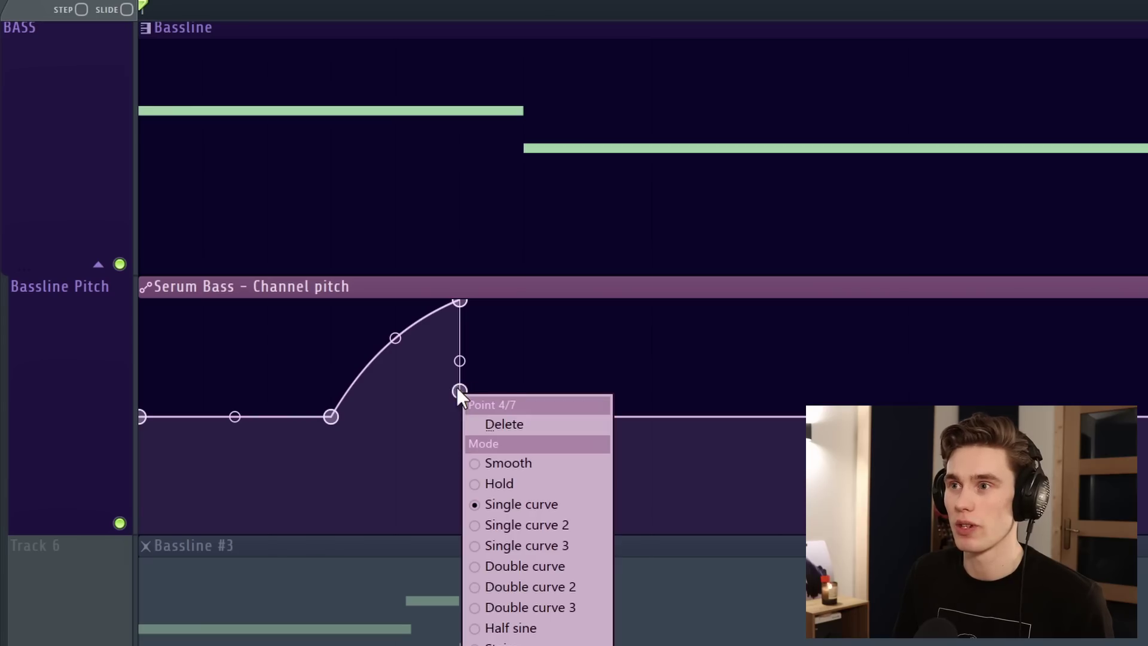
left_click(486, 479)
left_click_drag(459, 391, 466, 493)
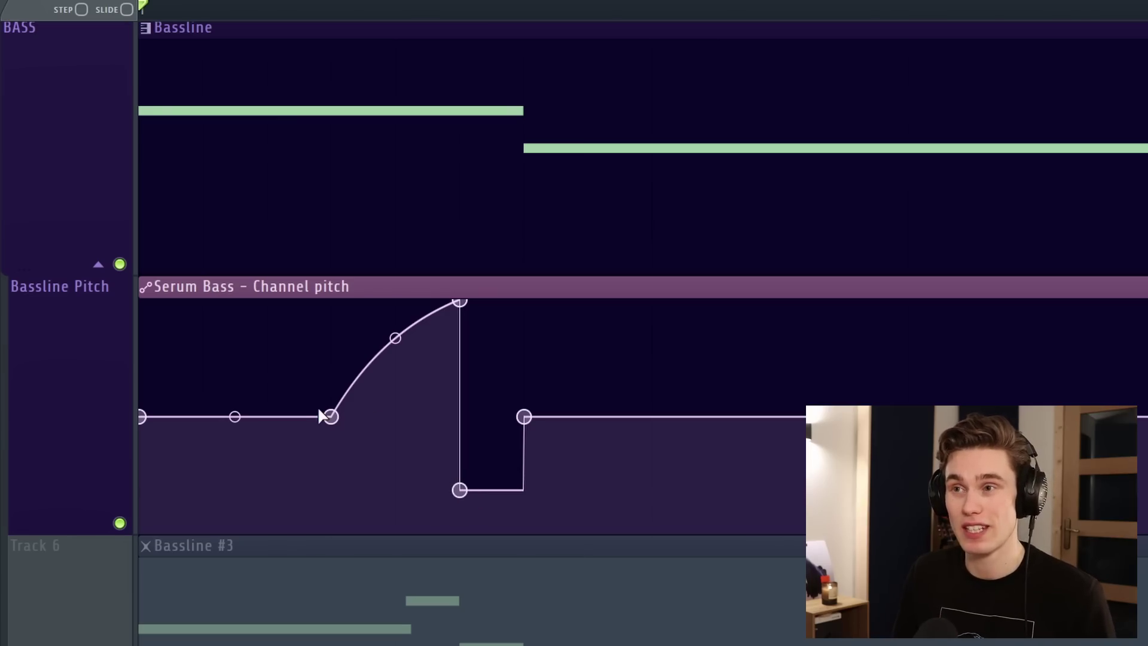
key("space")
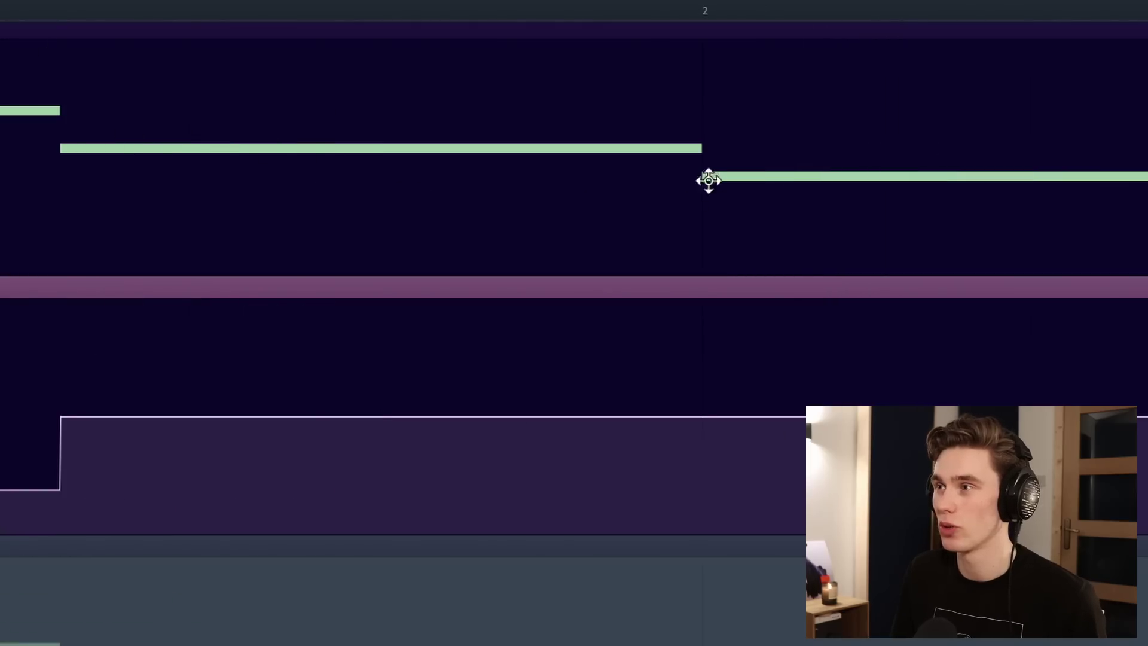
- Add points set to Single curve and bend the automation into a falling curve toward minimum pitch
right_click(669, 416)
left_click_drag(631, 417, 318, 415)
right_click(318, 415)
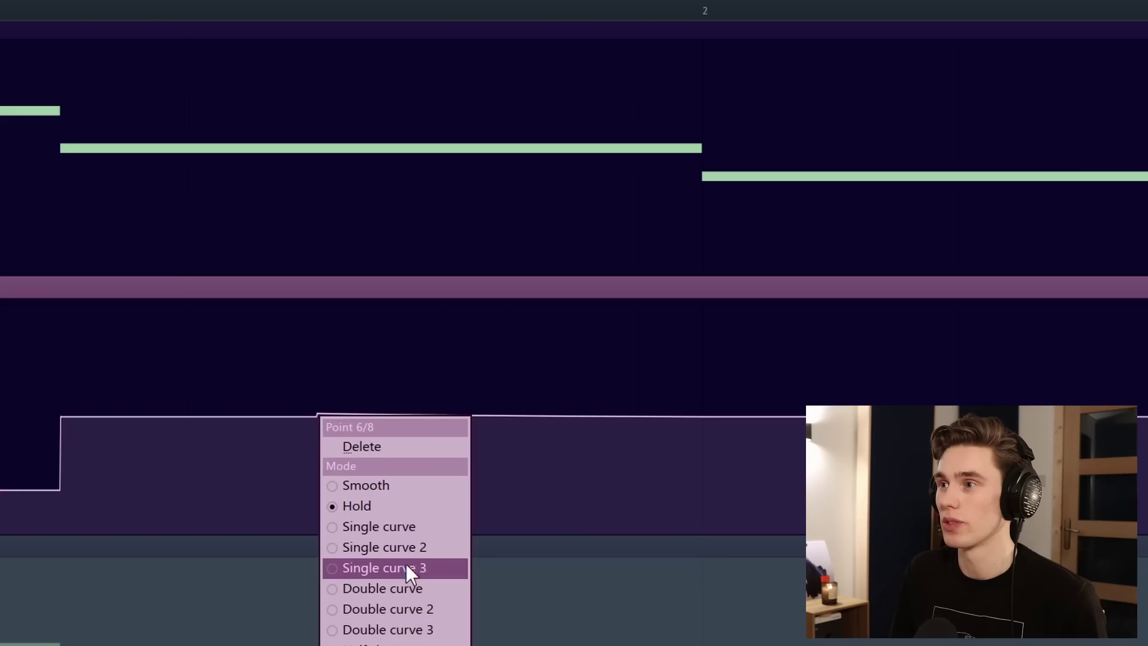
left_click(402, 526)
right_click(637, 407)
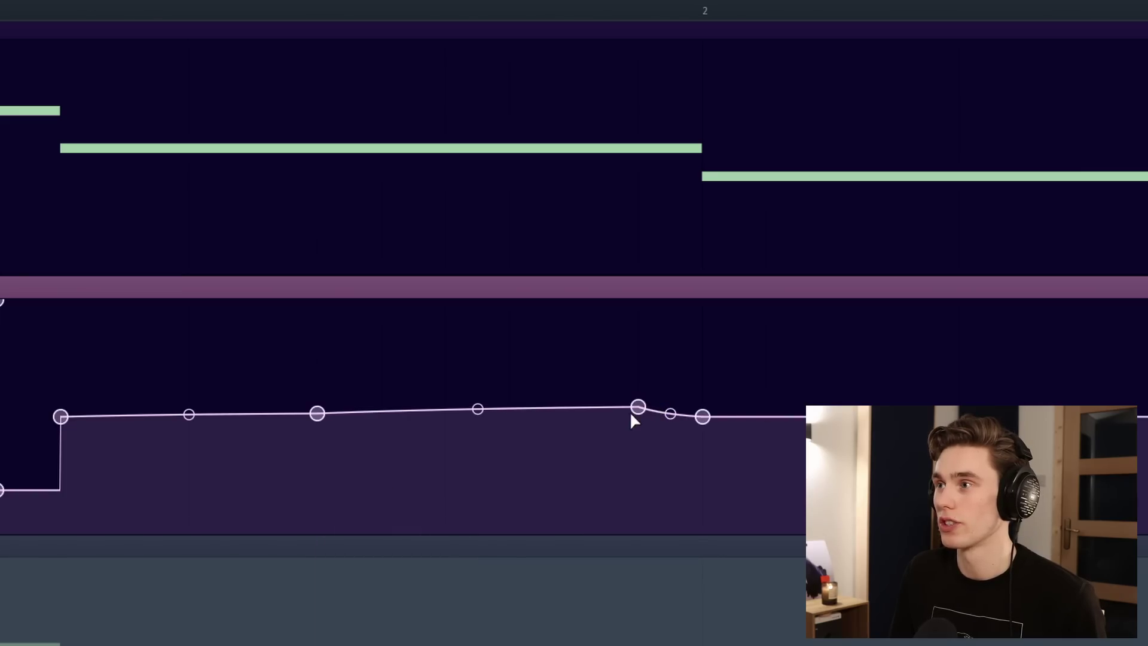
left_click_drag(651, 409, 712, 594)
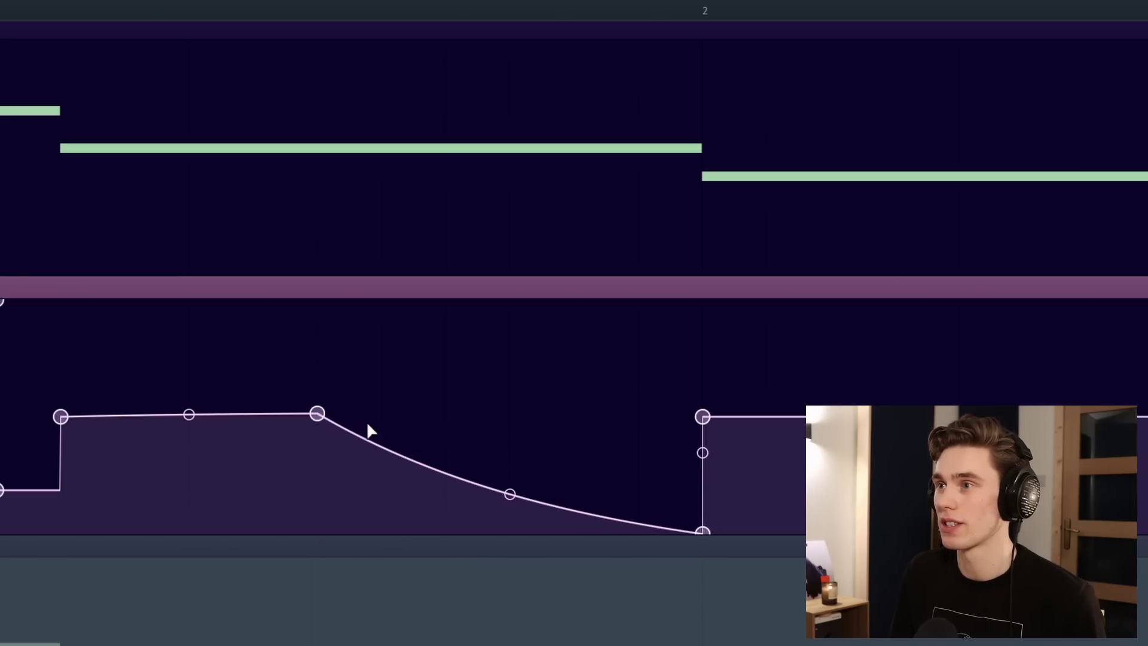
- Shift a point later, set curve modes on two points, and play back the glide
left_click_drag(318, 414, 462, 428)
right_click(449, 424)
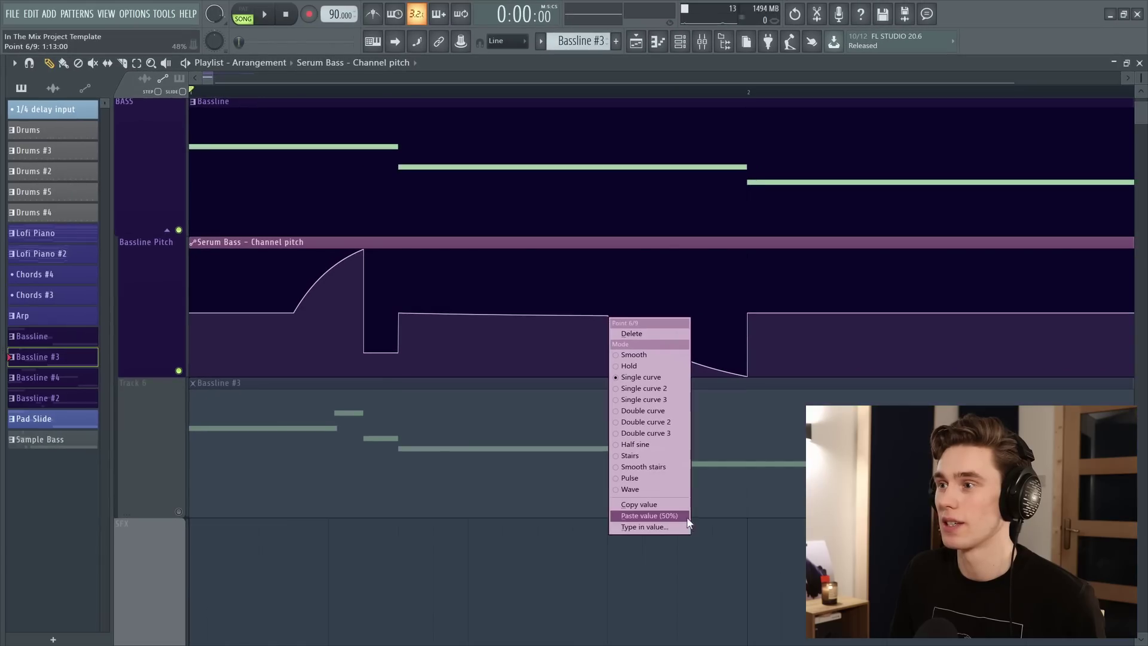
left_click(685, 517)
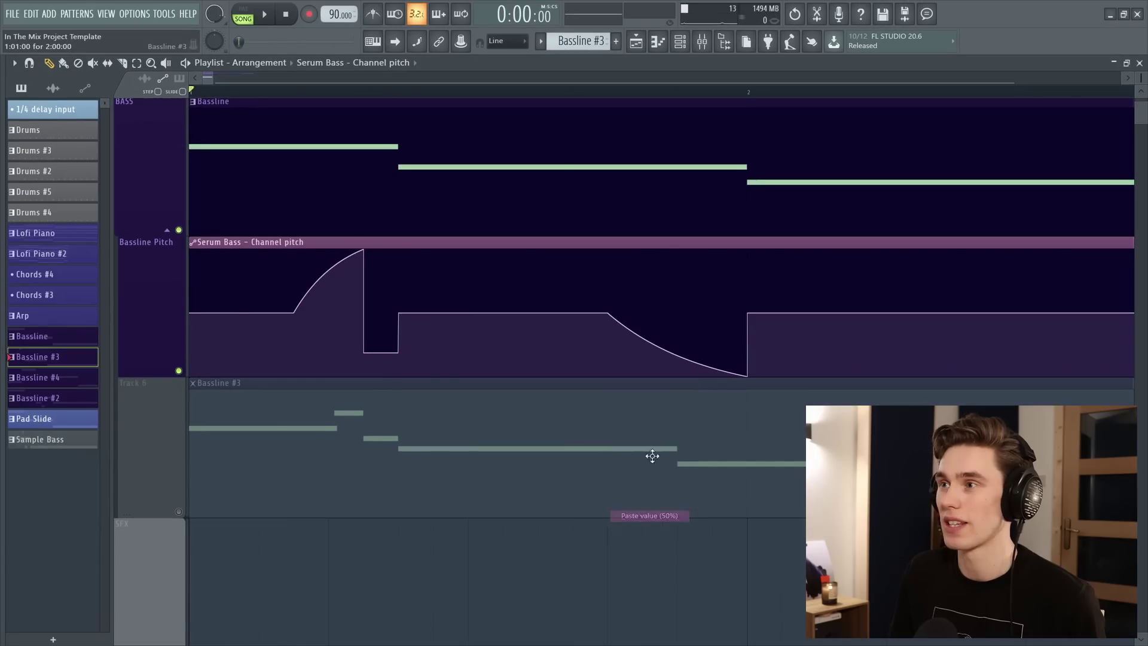
right_click(608, 315)
left_click(657, 513)
key("space")
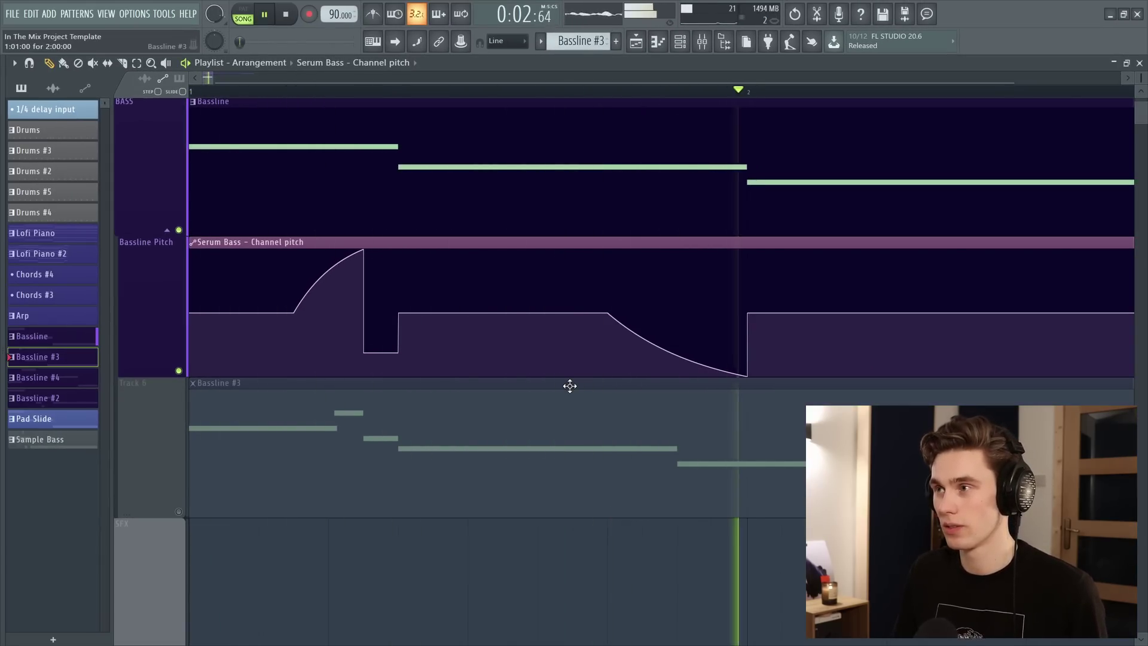
key("space")
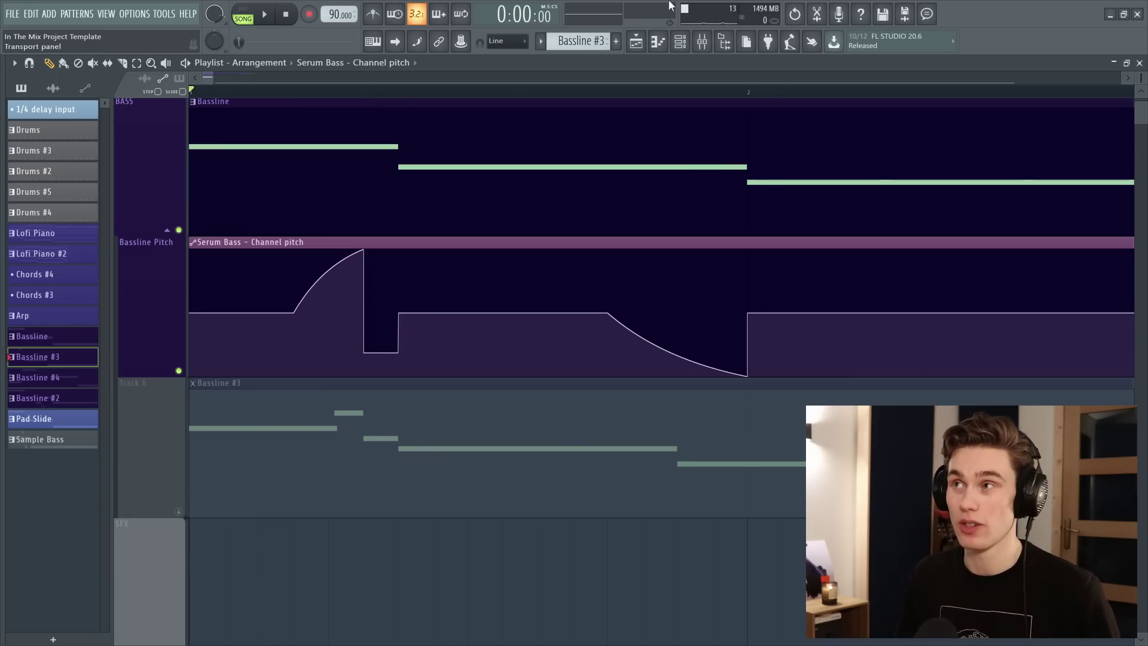
left_click(681, 40)
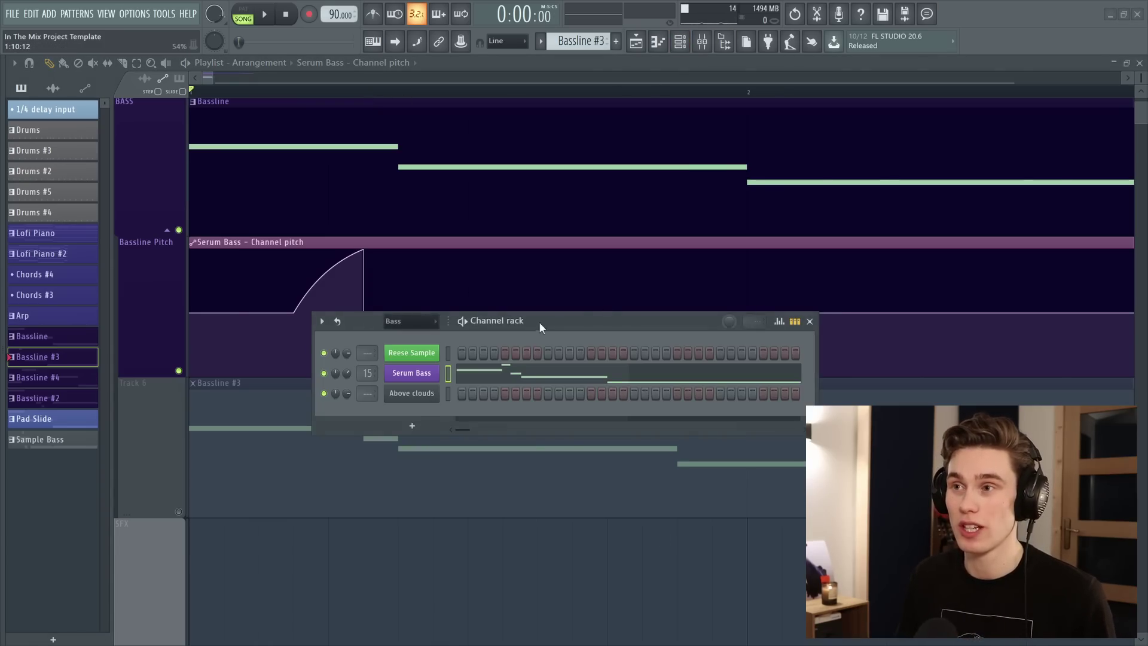
- Open the Serum Bass plugin window and move it to the left
left_click_drag(540, 326, 768, 362)
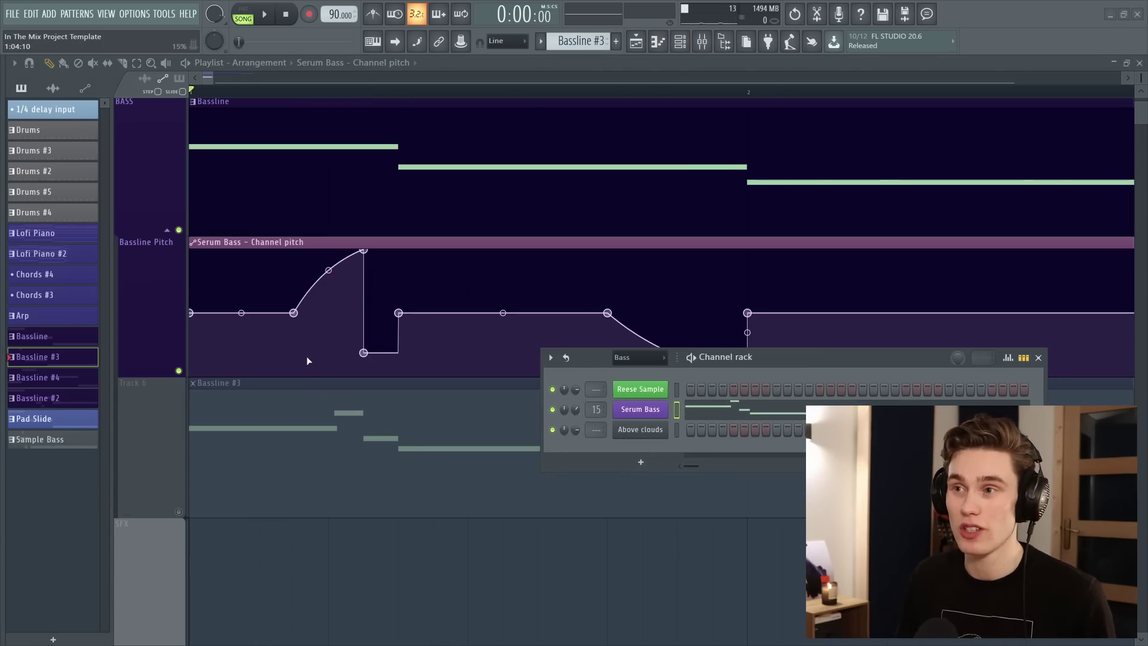
left_click(659, 411)
left_click_drag(919, 105, 903, 153)
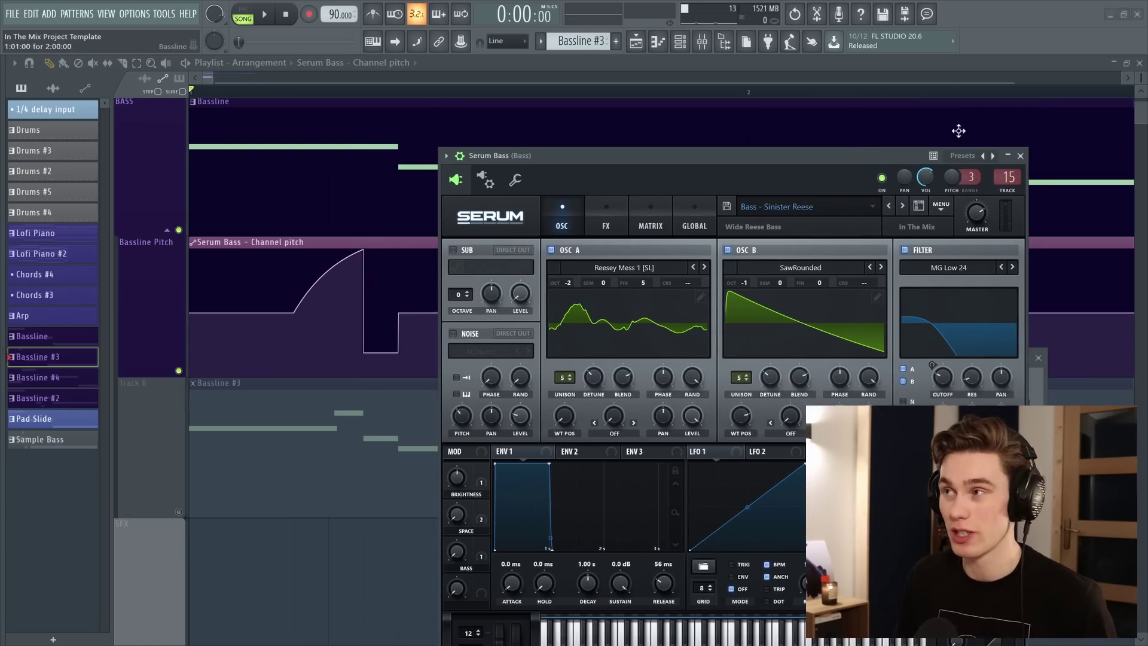
left_click_drag(960, 157, 559, 126)
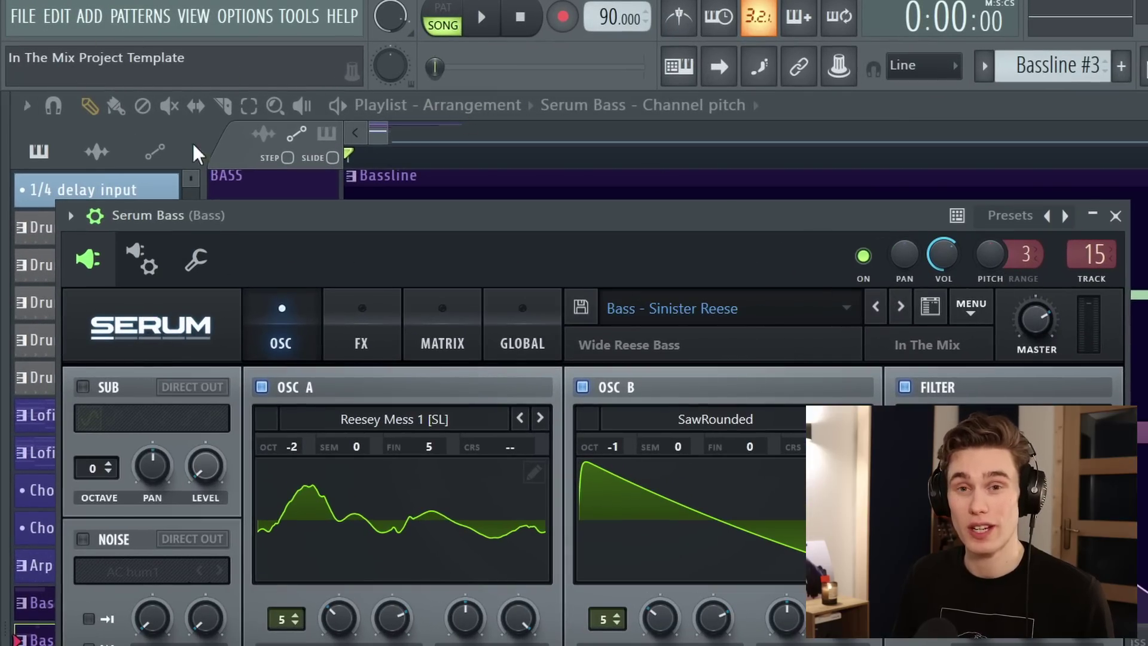
- Set the Serum Bass channel pitch to -200 cents, copy that value, and close the plugin
left_click(992, 255, "ctrl")
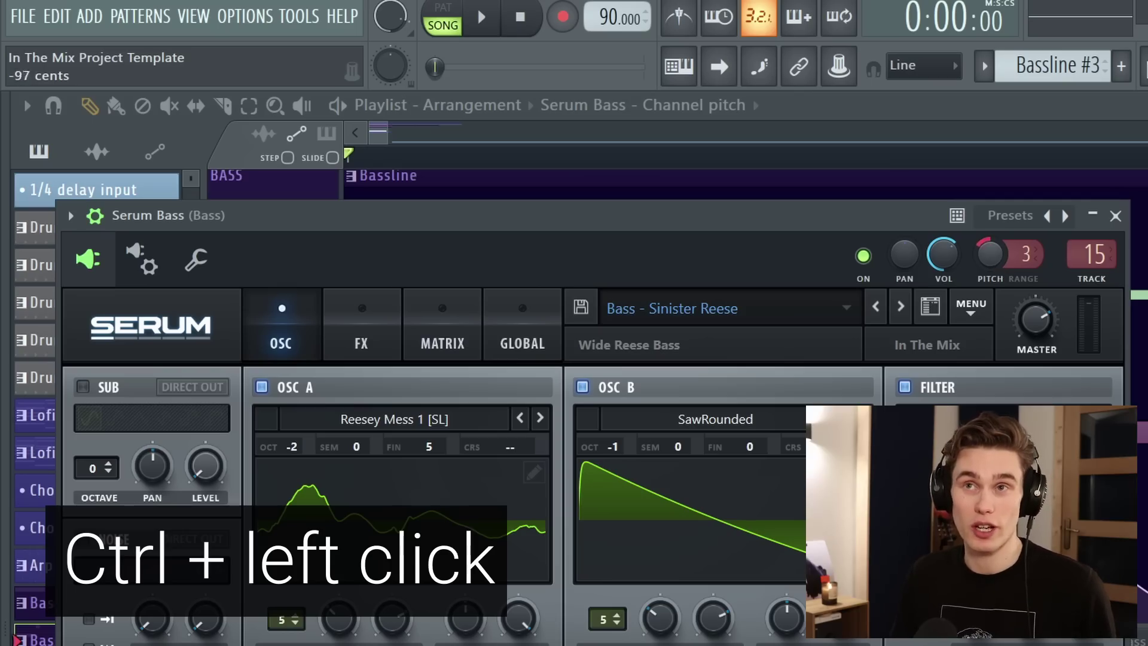
left_click_drag(990, 255, 990, 278)
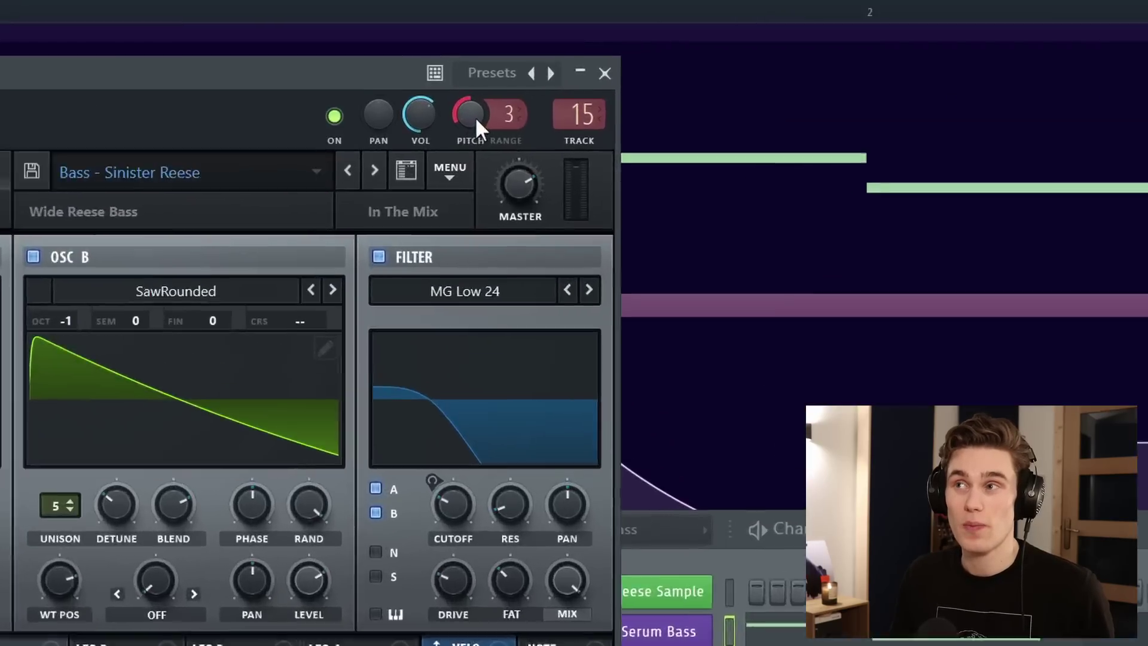
right_click(543, 146)
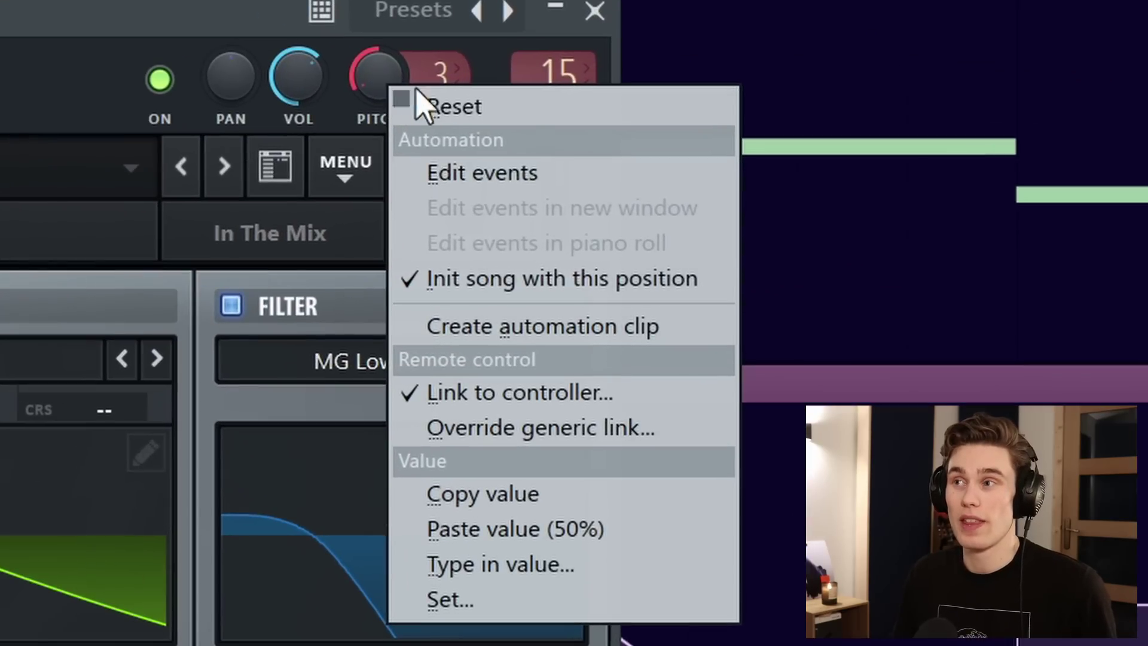
left_click(493, 495)
left_click(615, 20)
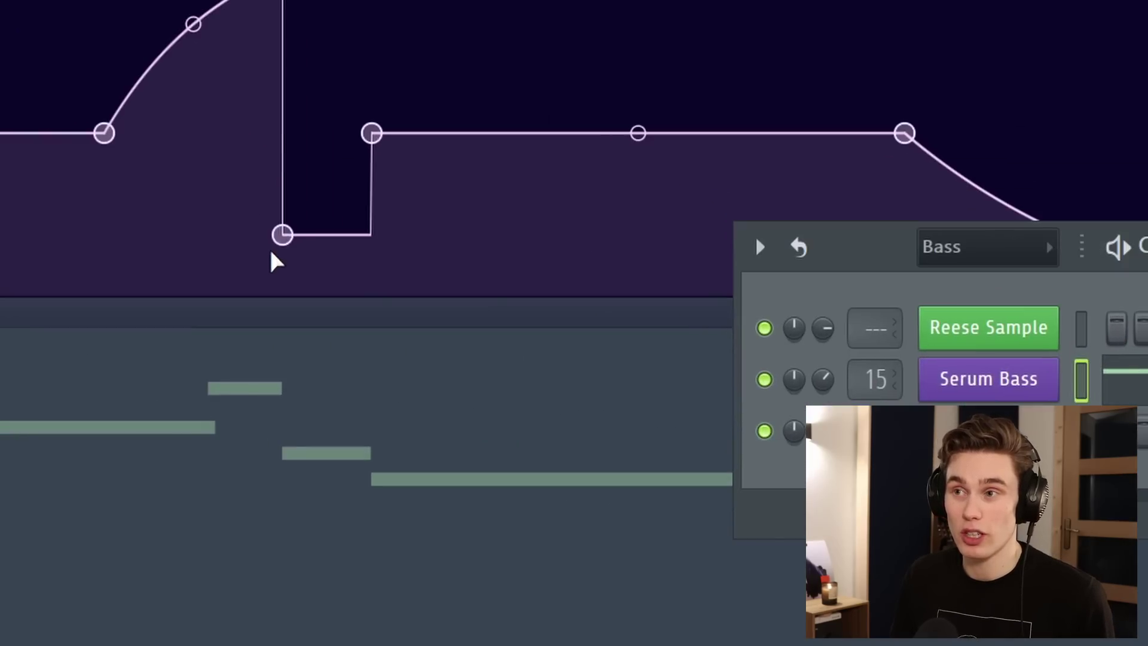
- Paste the copied pitch value onto automation point 4 to form the dip, then close the Channel rack
right_click(348, 330)
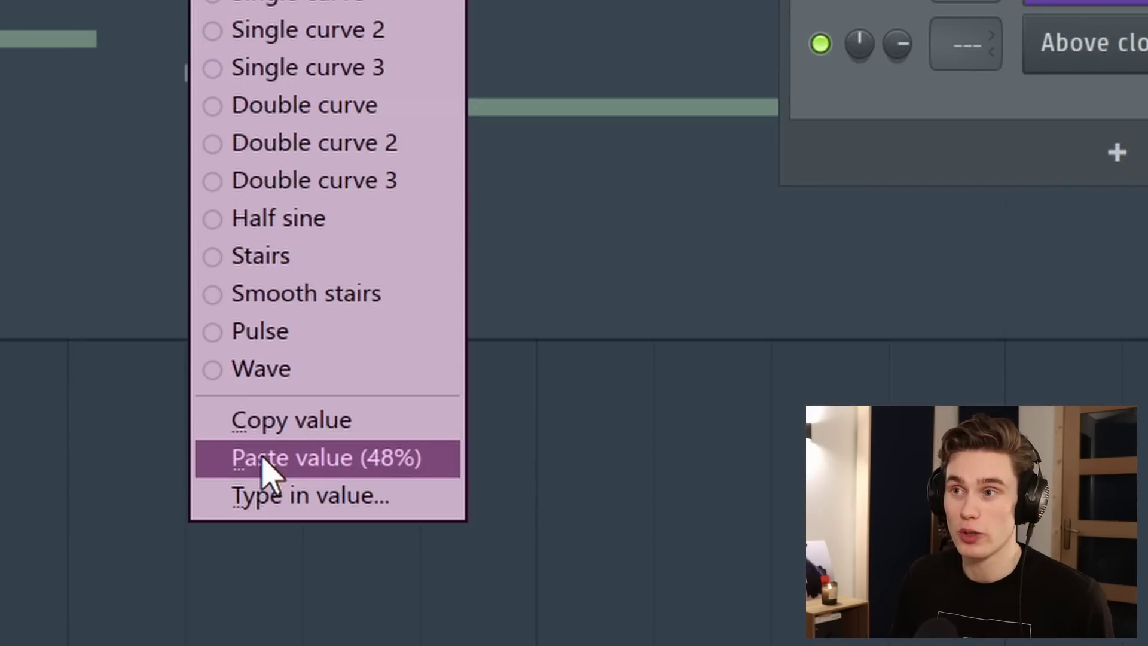
left_click(265, 470)
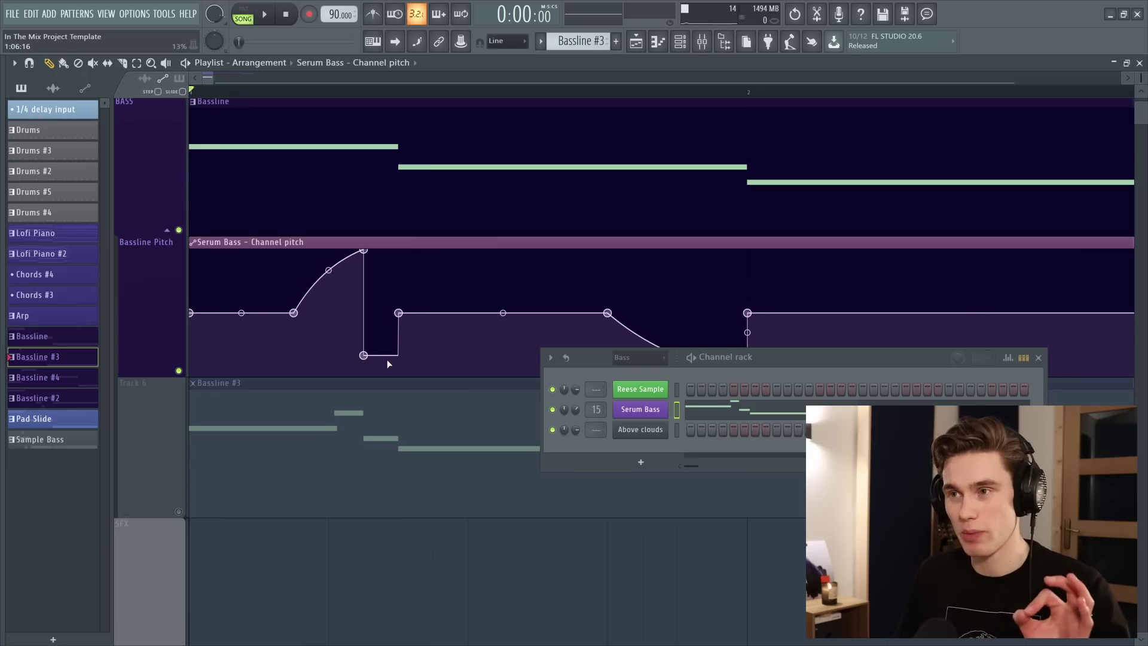
left_click(1038, 358)
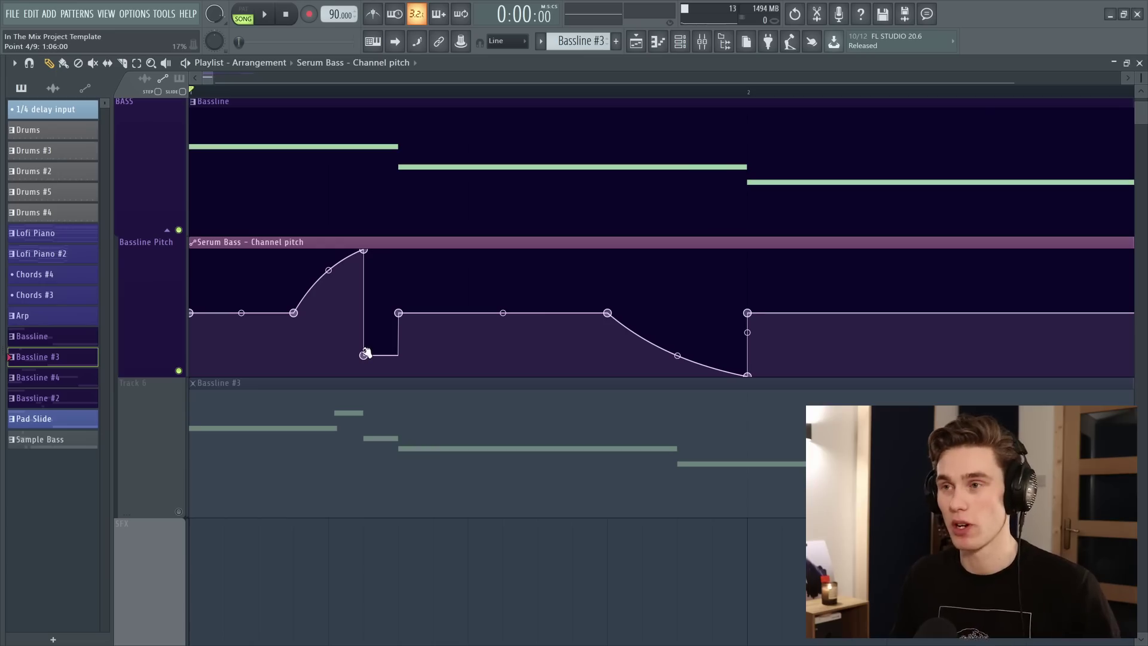
- Play the song from the start to hear the Serum bassline's pitch glide
key("space")
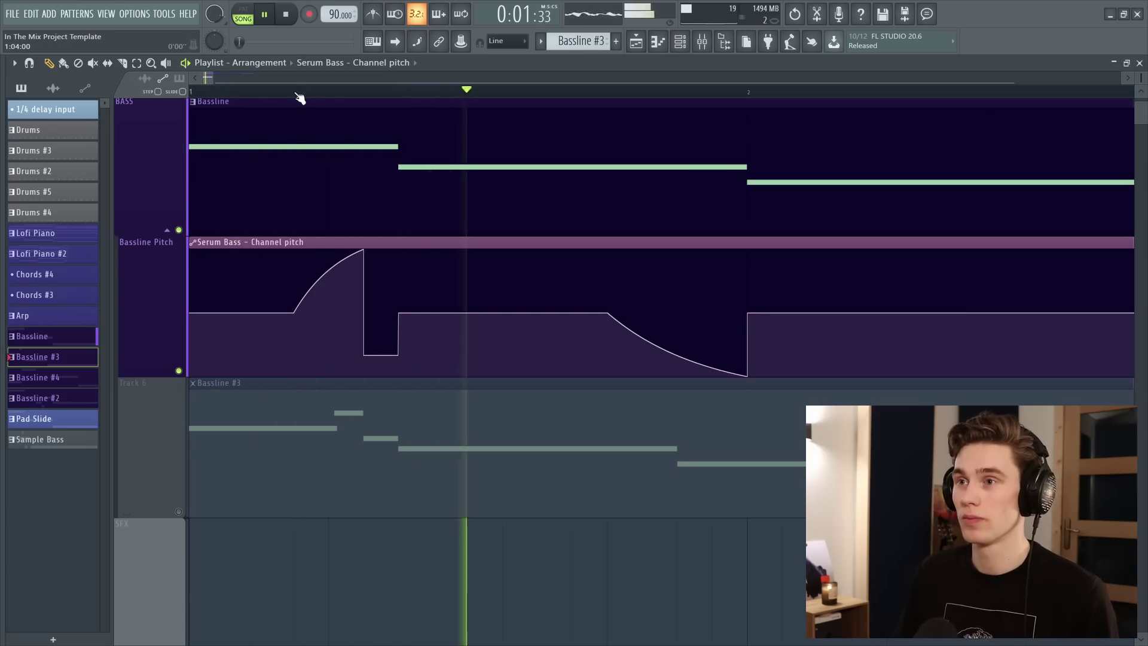
scroll(300, 97, "down", 3)
scroll(258, 278, "up", 2)
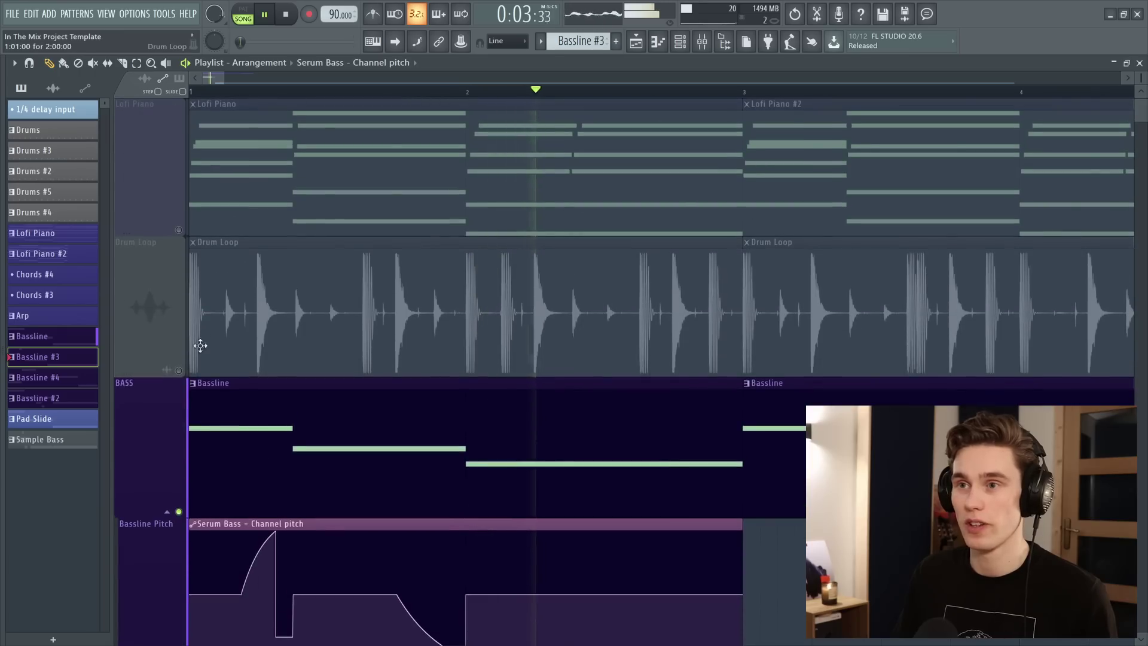
key("space")
scroll(217, 104, "down", 2)
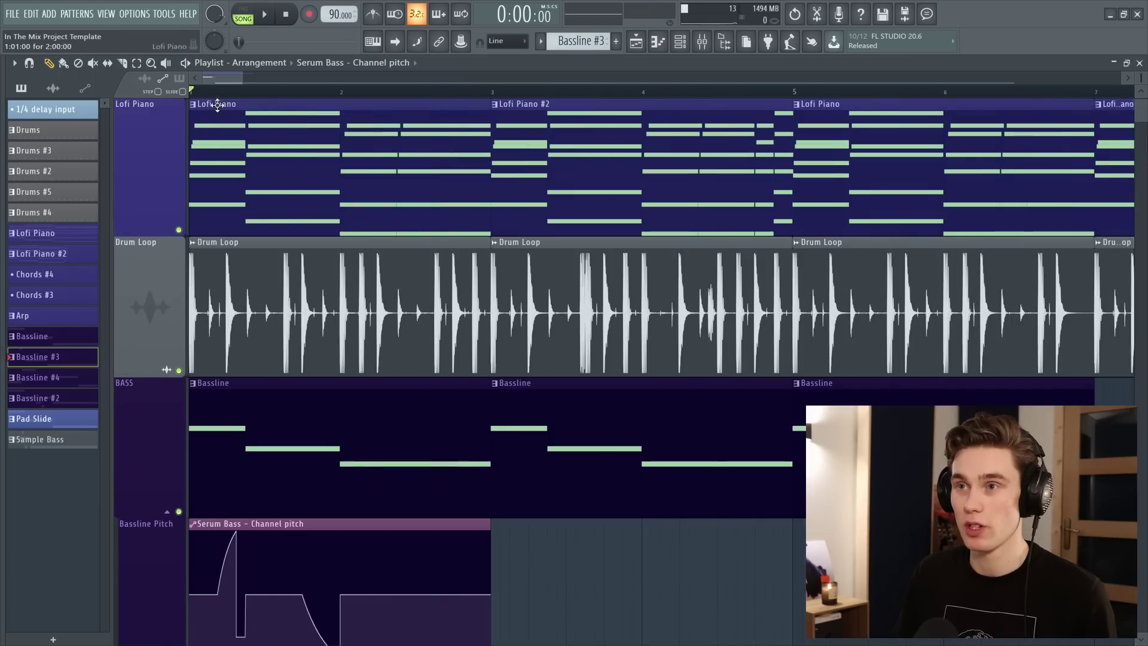
scroll(217, 105, "down", 2)
scroll(153, 399, "up", 1)
key("space")
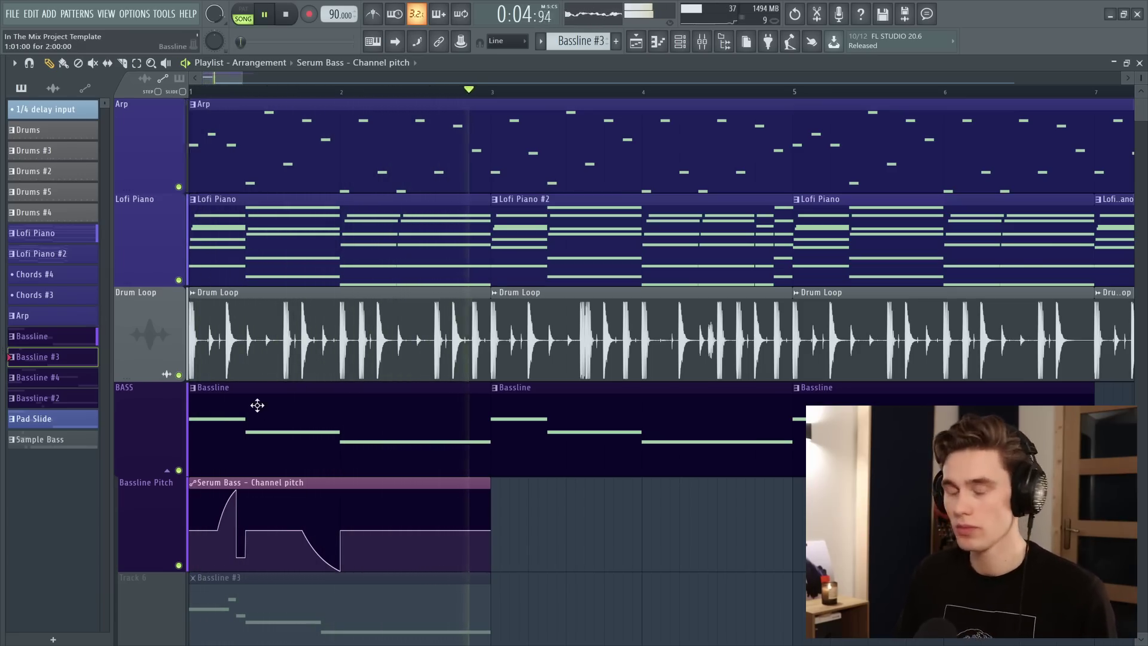
key("space")
scroll(257, 415, "down", 2)
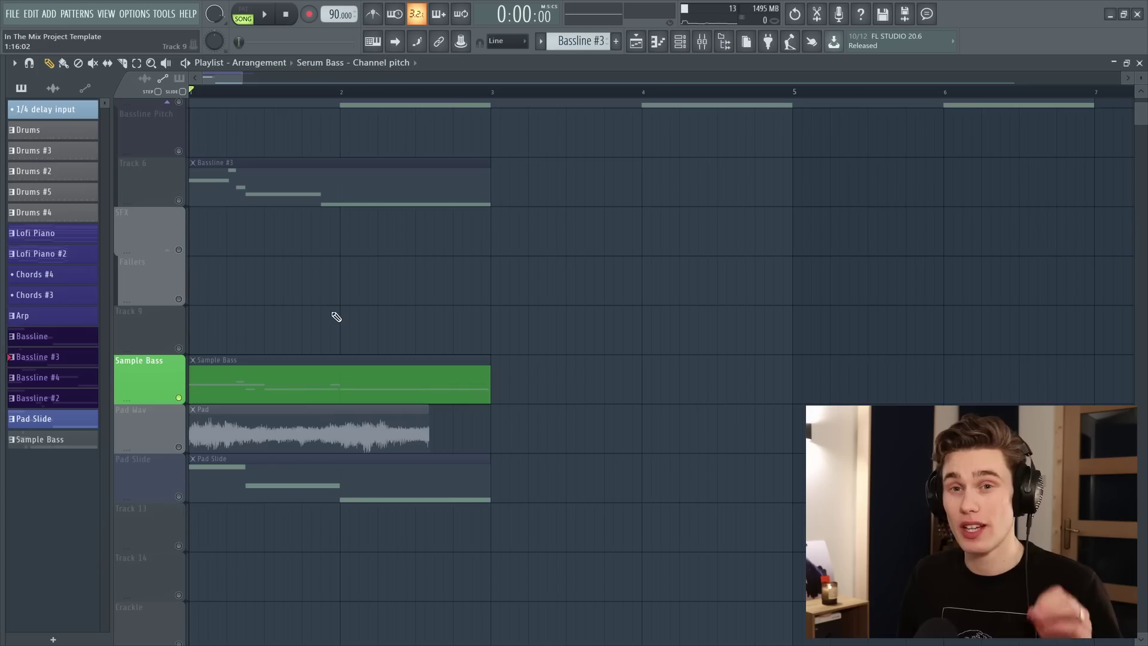
- Enable the Reese Sample volume envelope with attack and release at 0 and full sustain
left_click(680, 42)
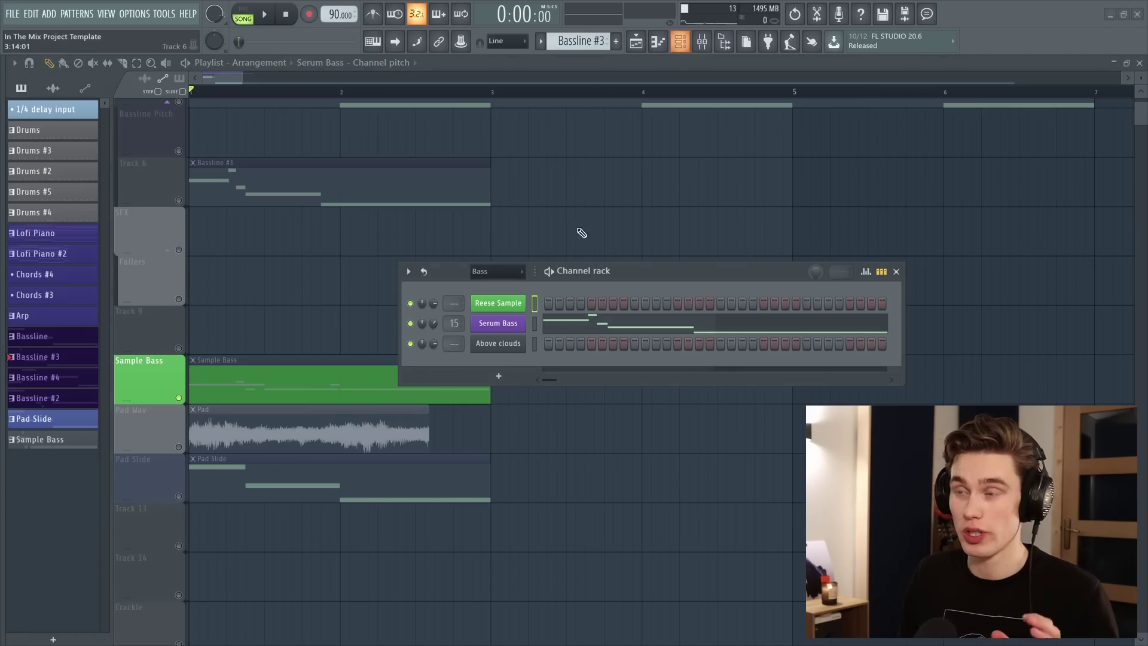
left_click(516, 303)
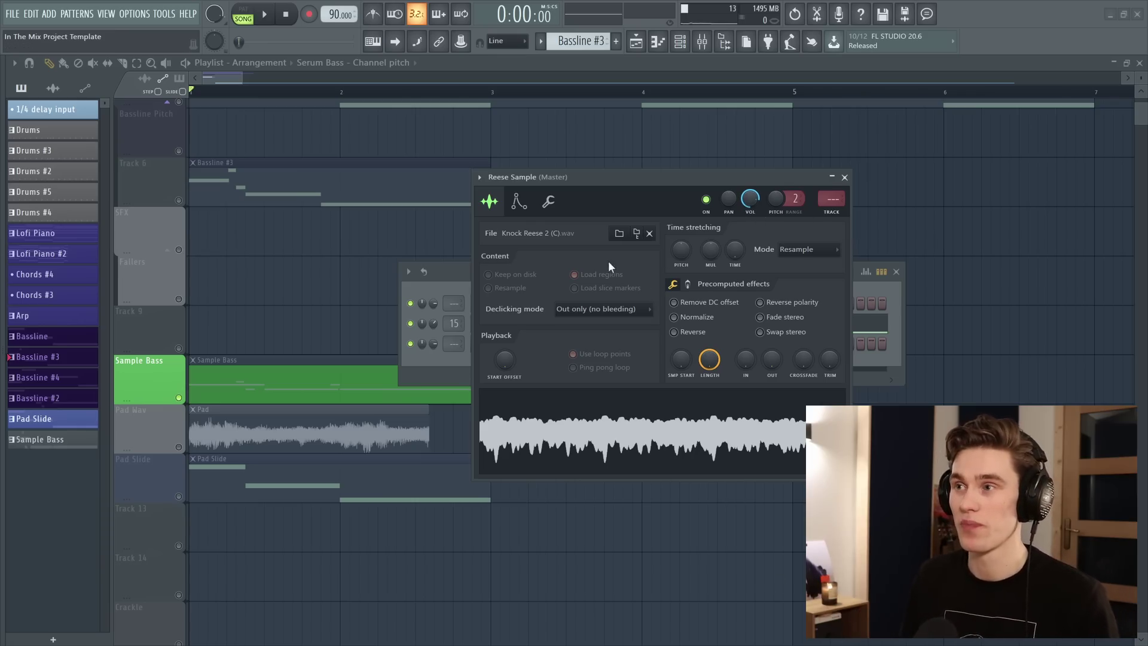
left_click(518, 204)
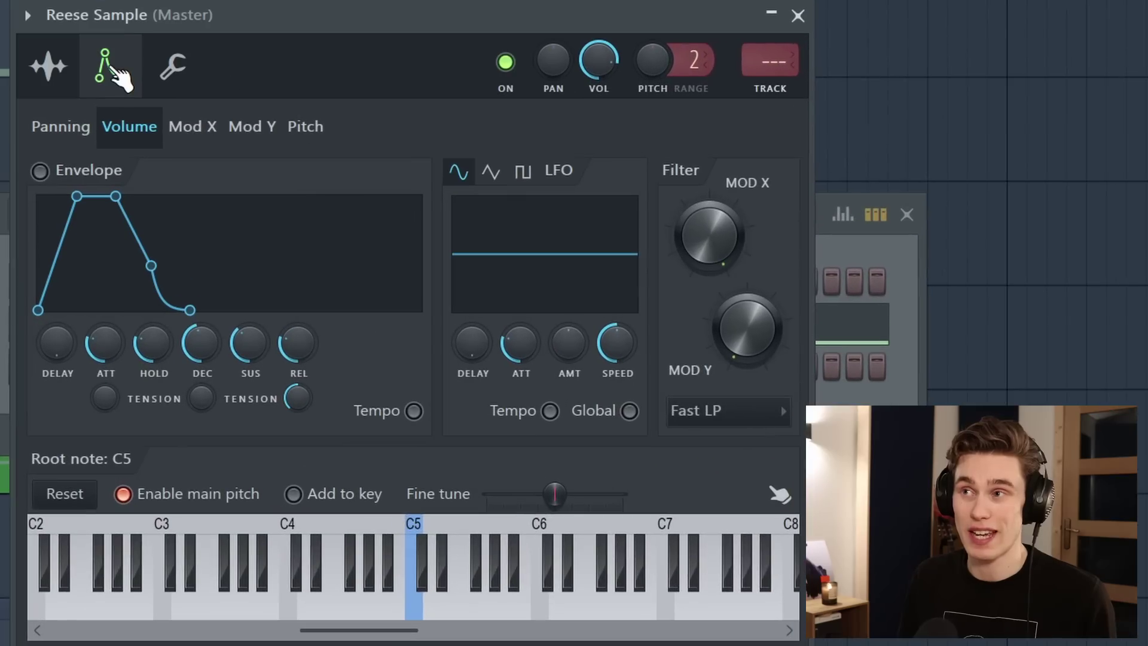
left_click(40, 172)
left_click_drag(97, 344, 97, 389)
left_click_drag(249, 342, 249, 389)
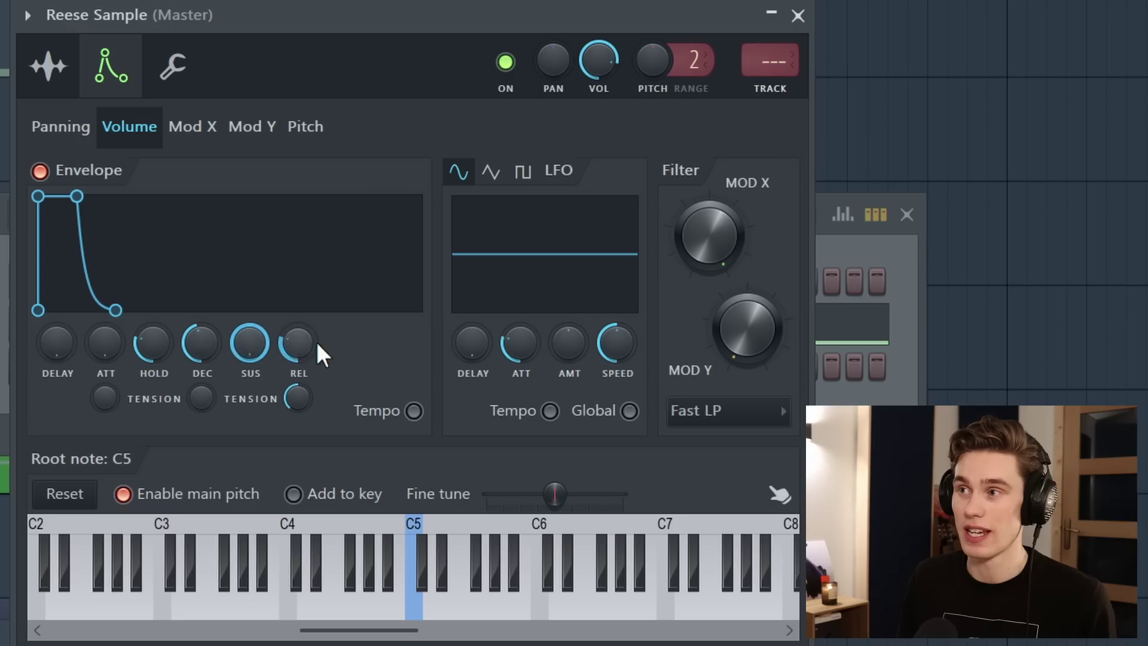
left_click_drag(299, 344, 299, 389)
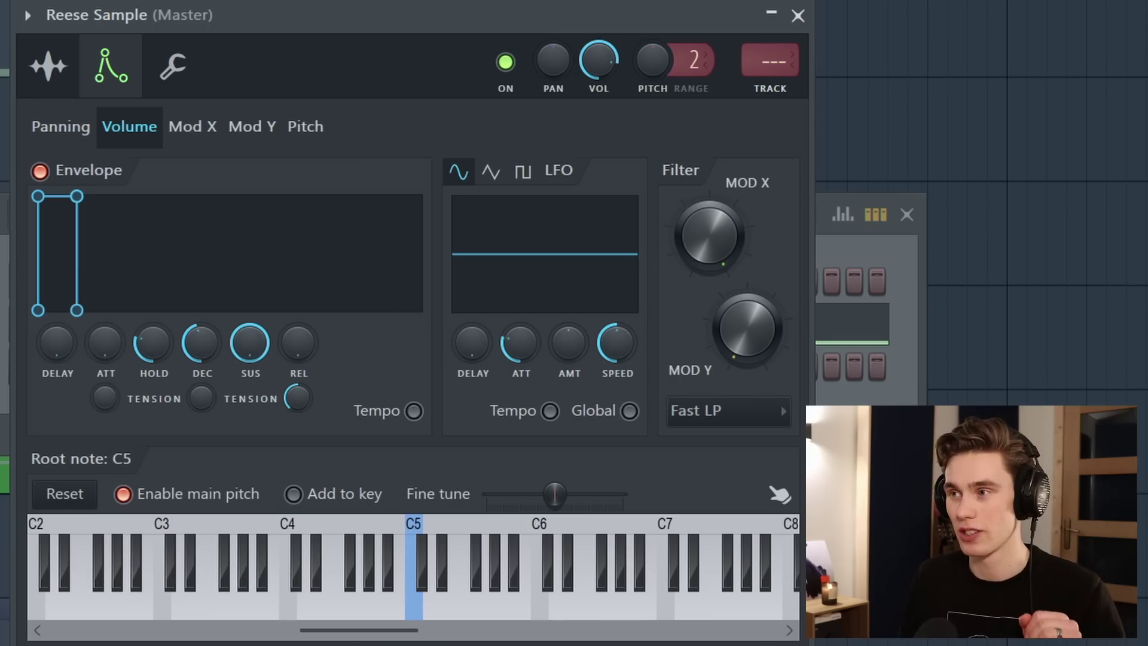
- Audition the Reese Sample on three different keyboard notes
left_click(308, 612)
left_click(340, 608)
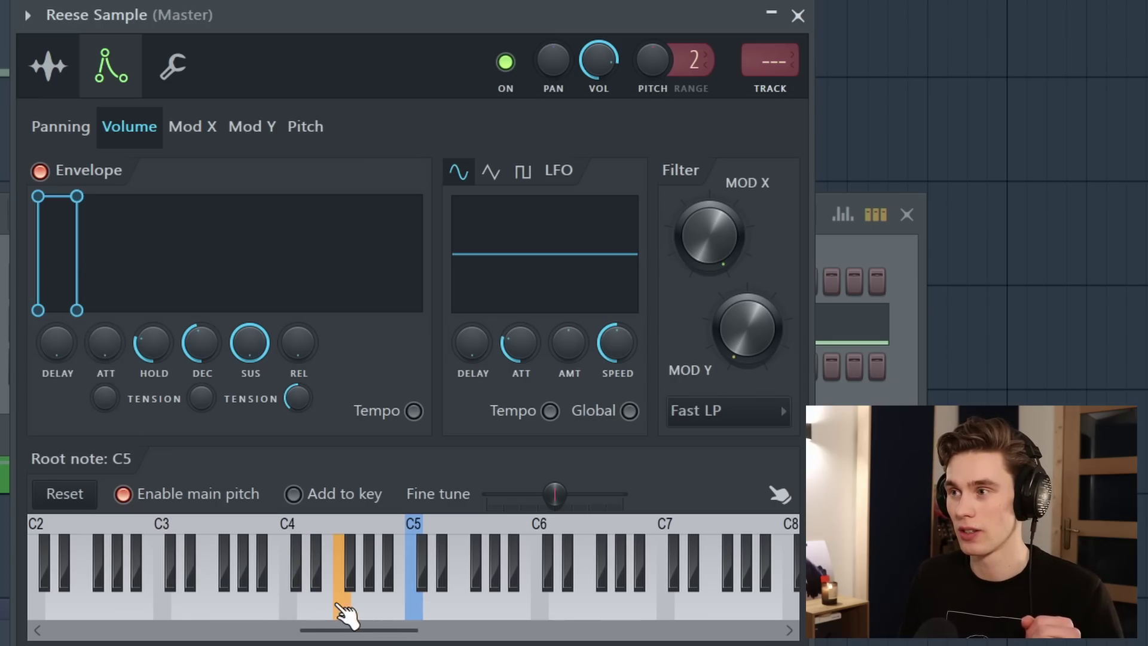
left_click(379, 611)
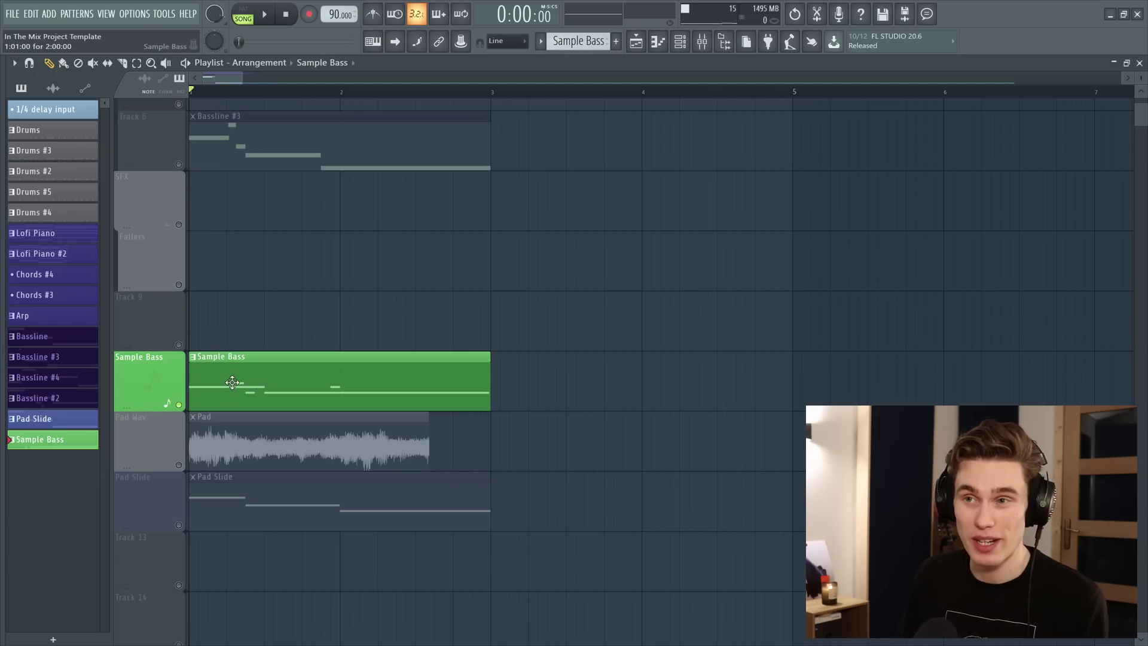
- Open the Sample Bass clip in the piano roll and play the bass line
scroll(224, 352, "up", 5)
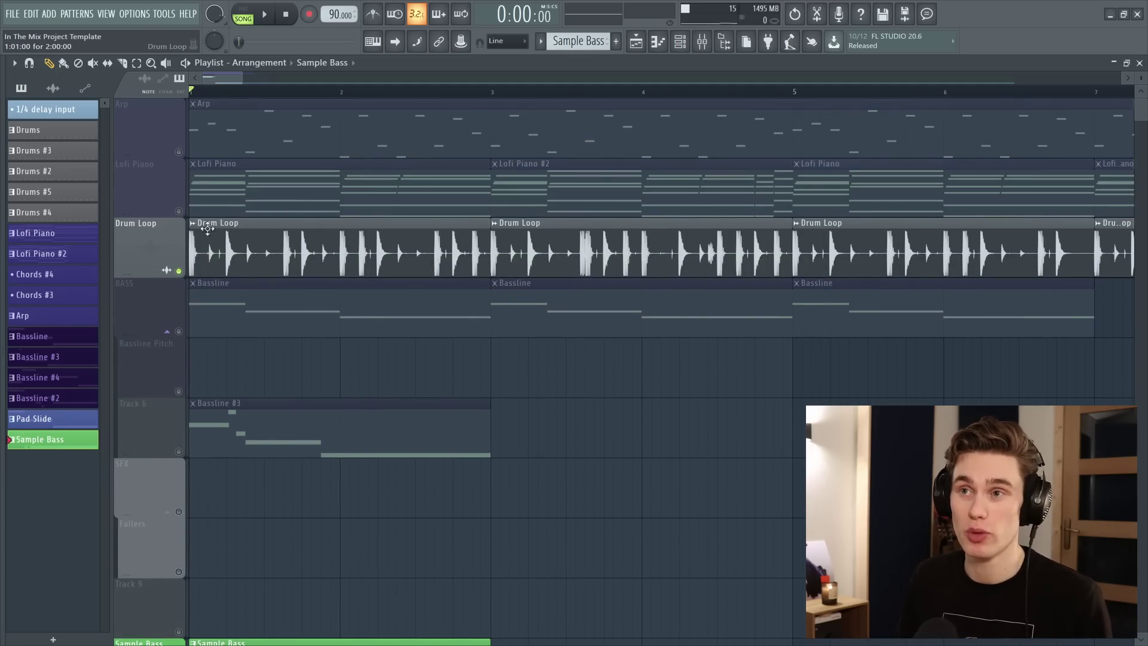
scroll(179, 273, "down", 7)
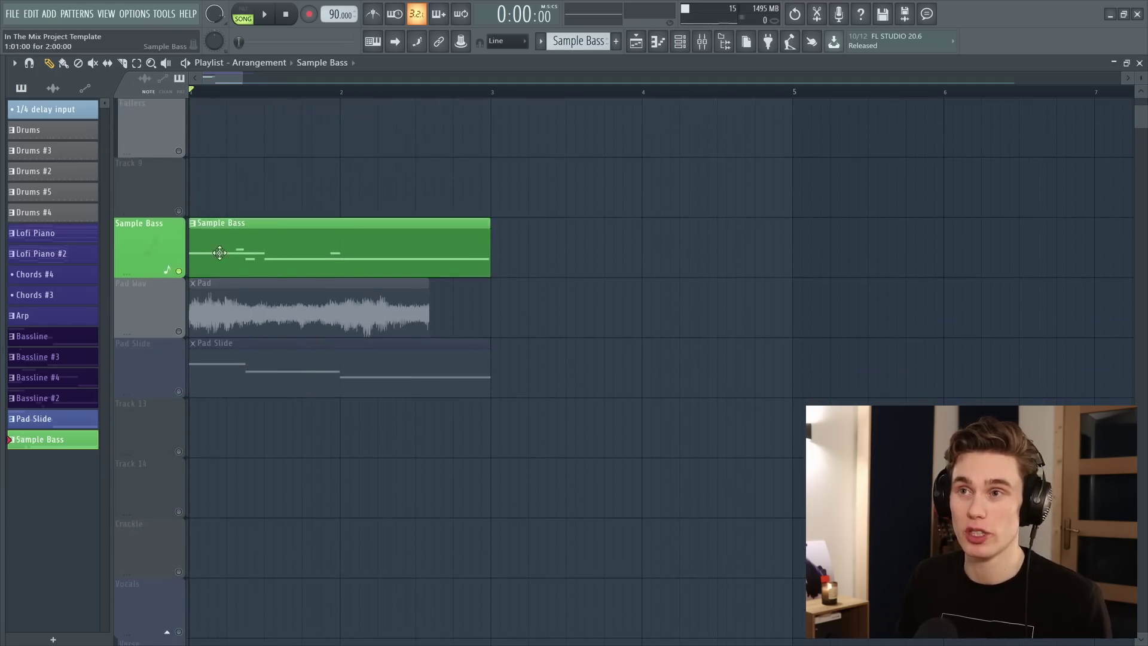
double_click(177, 245)
scroll(149, 179, "up", 5)
scroll(61, 44, "up", 3)
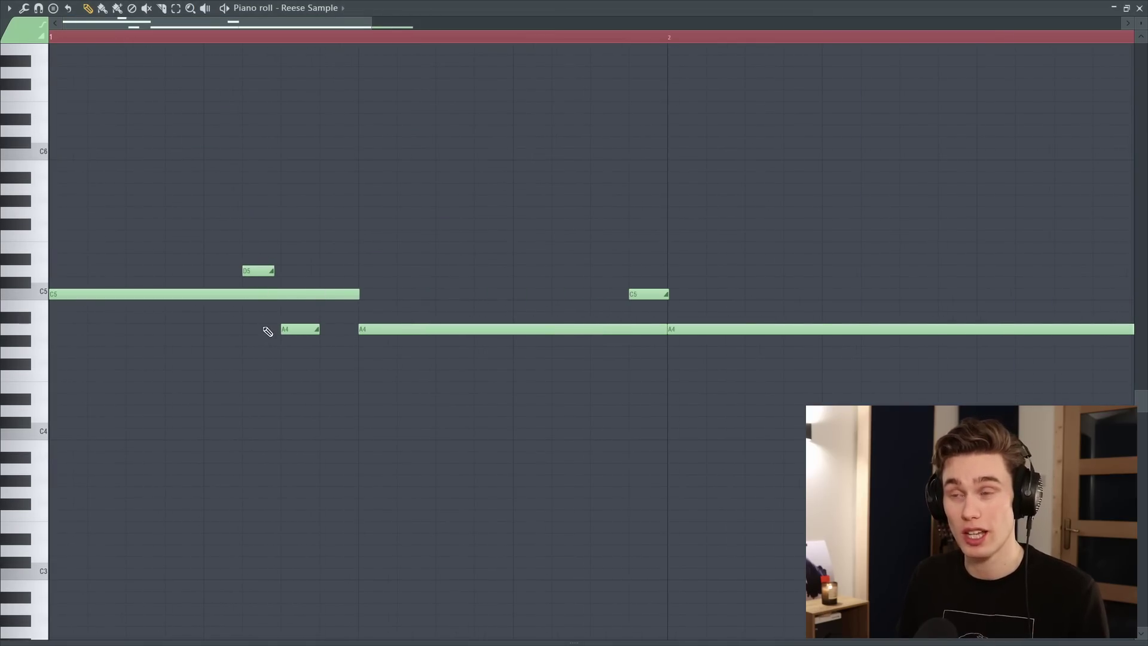
scroll(234, 40, "down", 2)
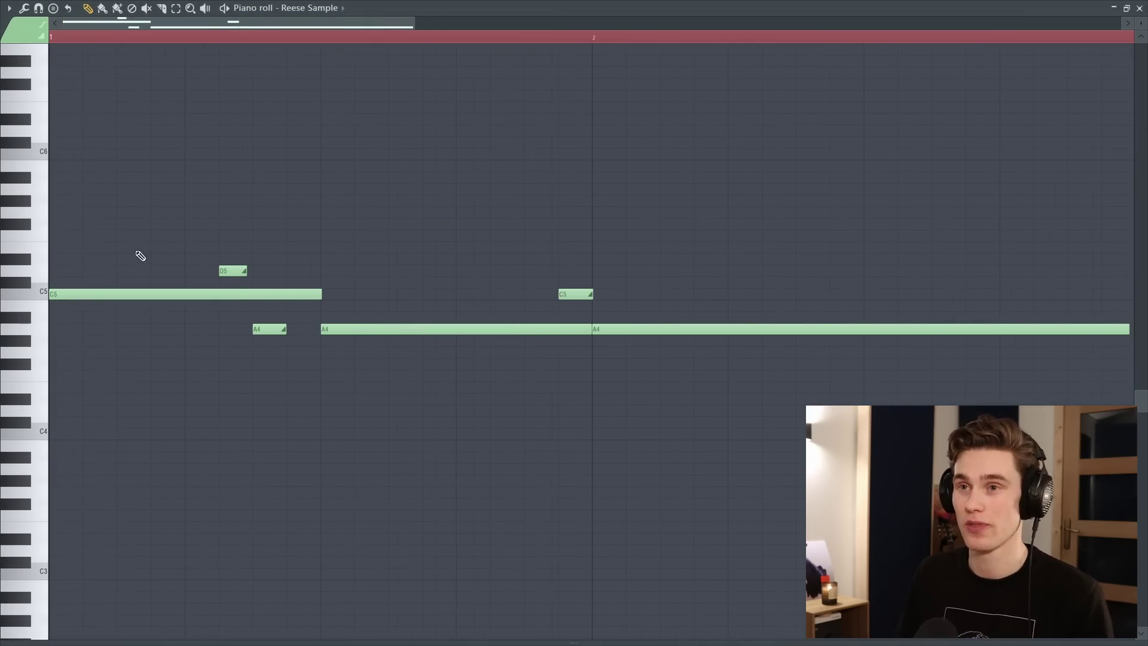
key("space")
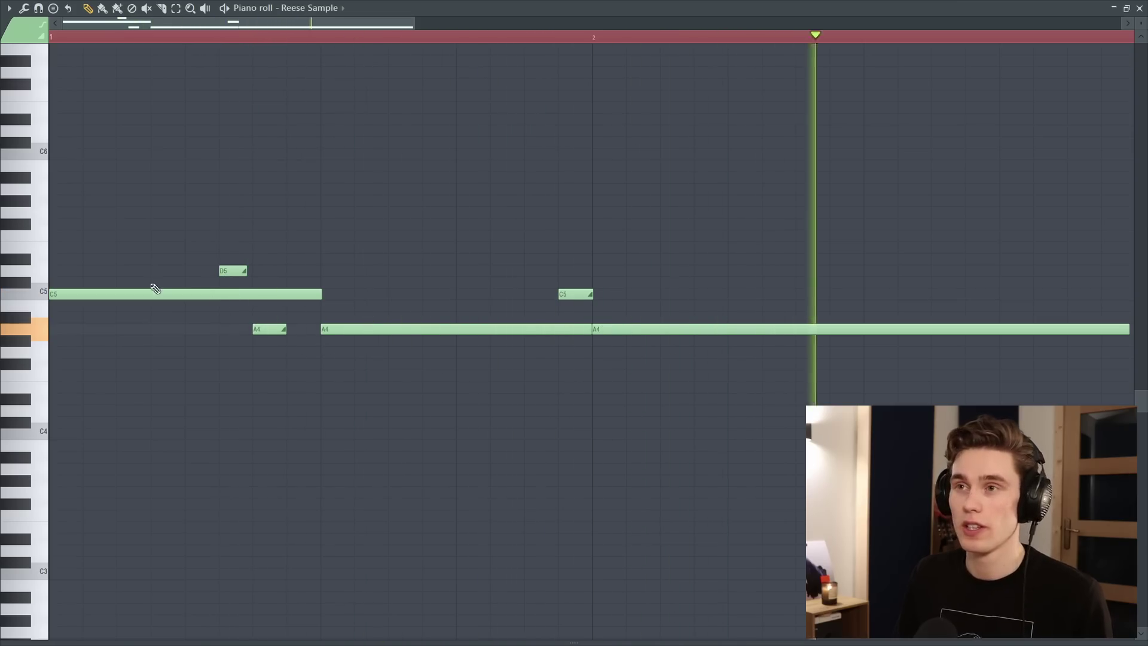
key("space")
- Delete the D5 and short C5 notes, replay, and draw a new G#5 slide note
right_click(234, 271)
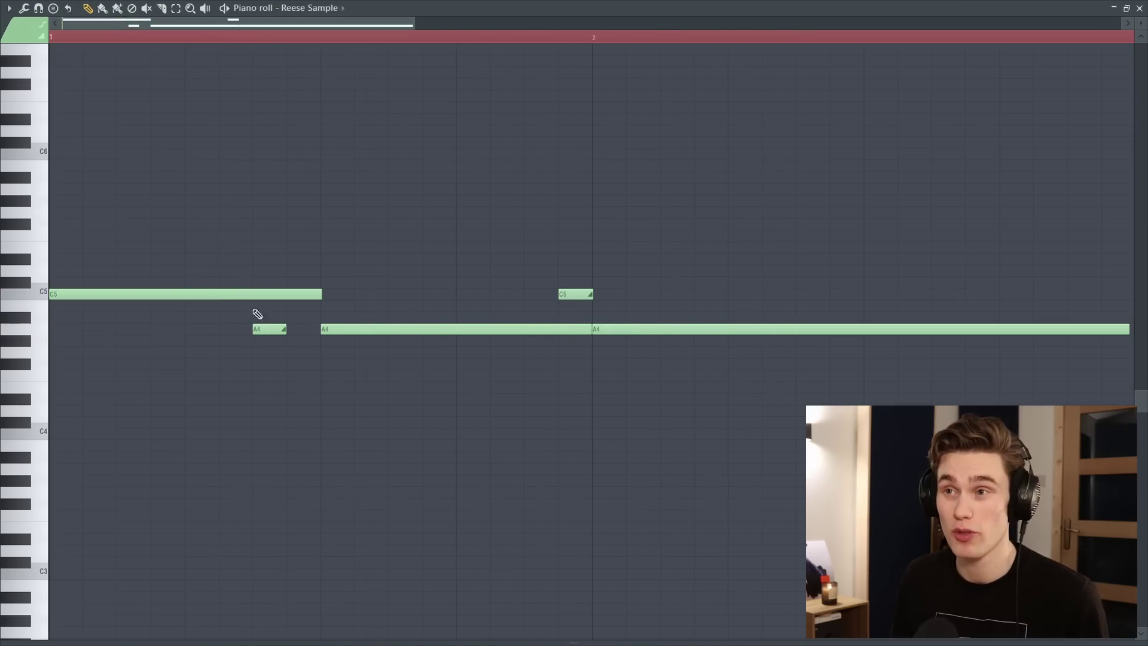
right_click(562, 294)
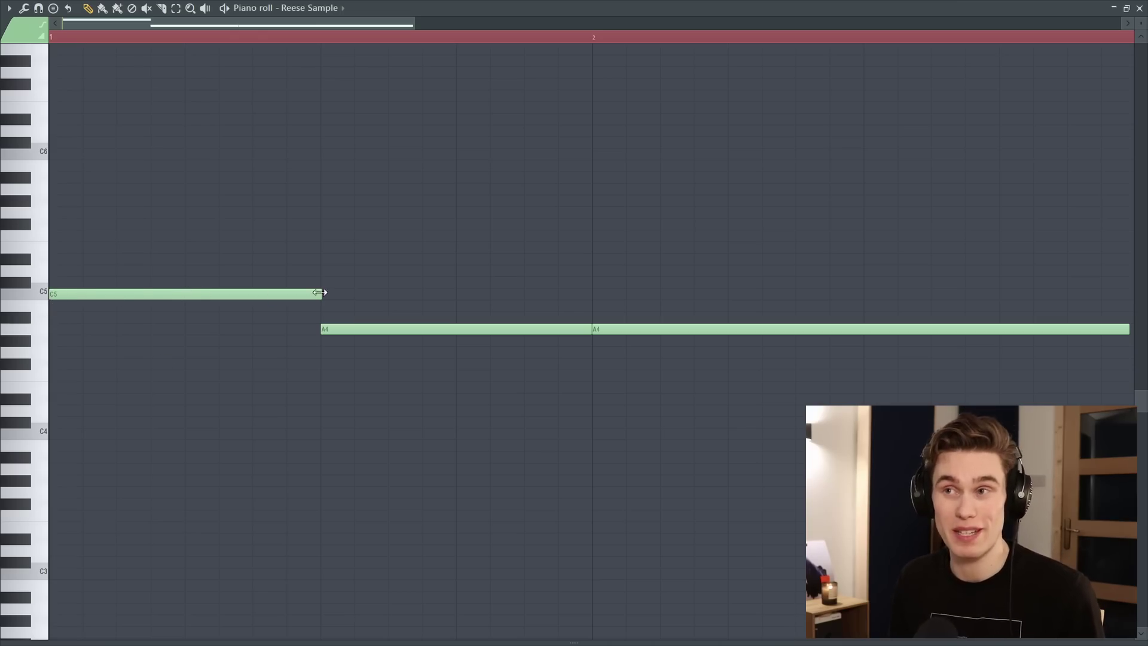
key("space")
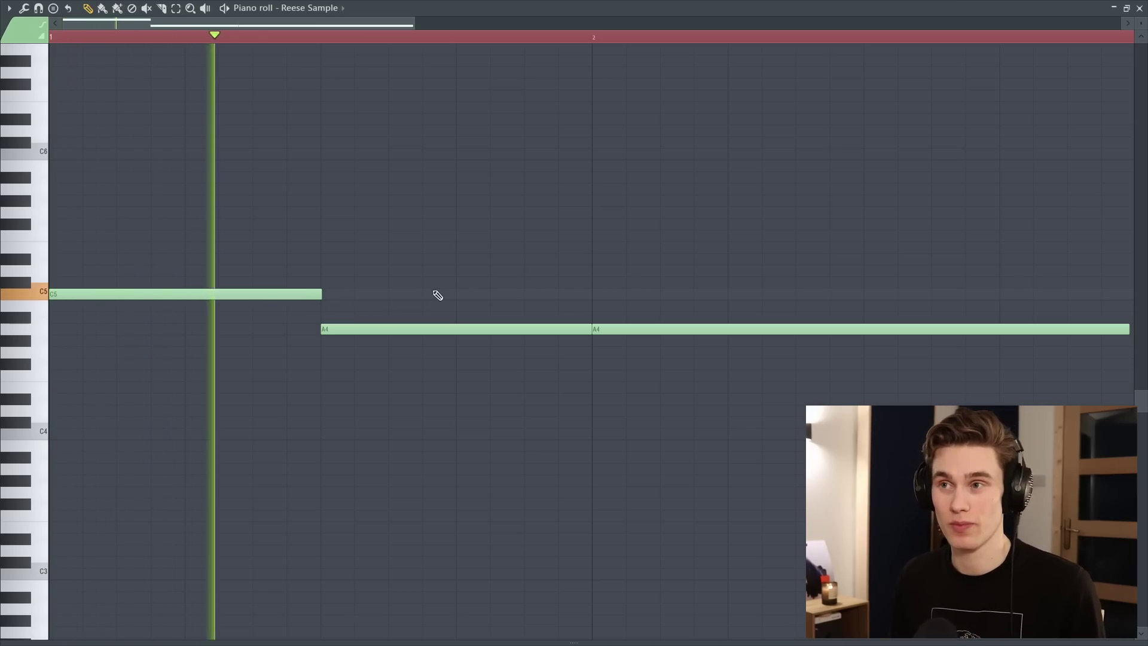
key("space")
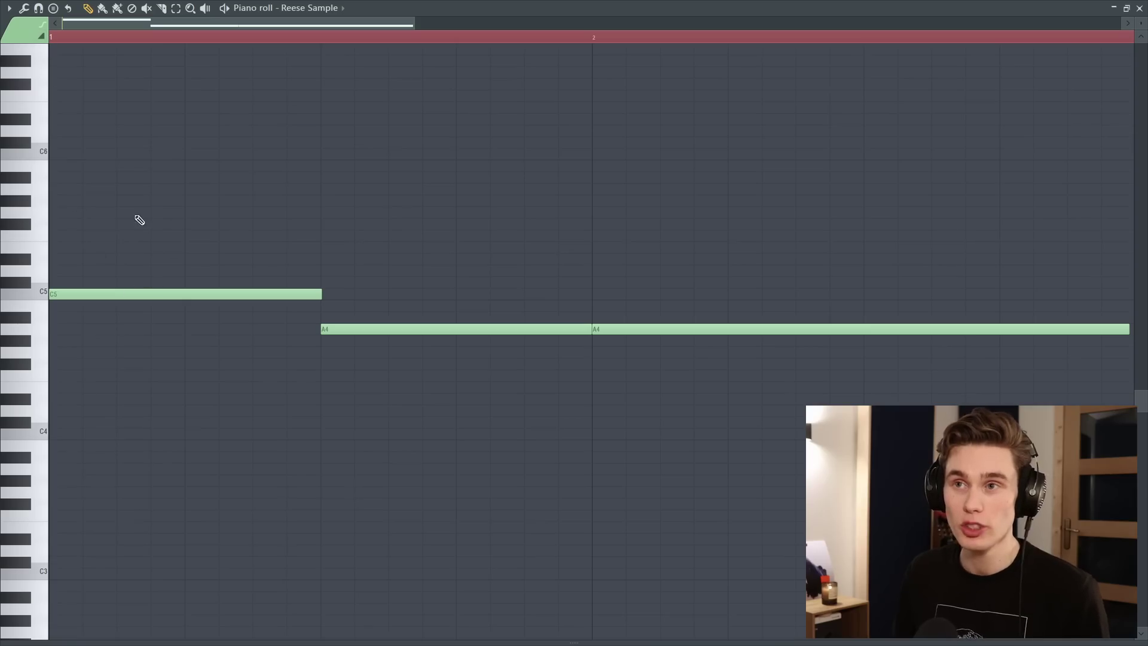
left_click(158, 200)
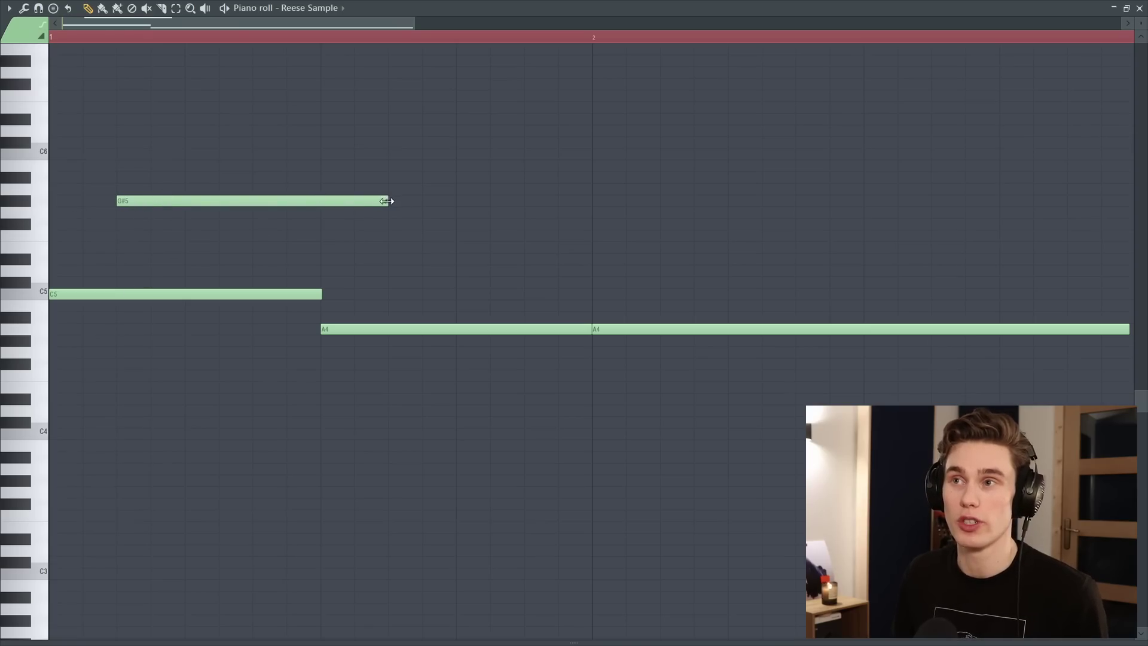
- Move the slide note down to G5, shorten it, and delete the right-hand A4 note
left_click_drag(387, 200, 325, 206)
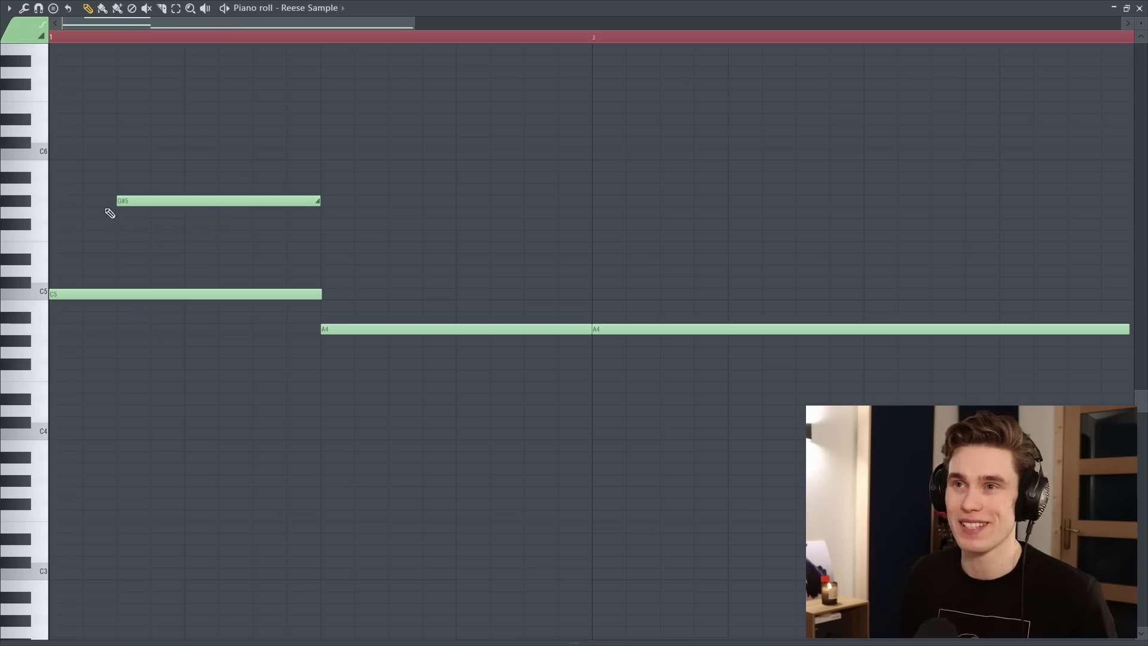
left_click_drag(119, 201, 179, 213)
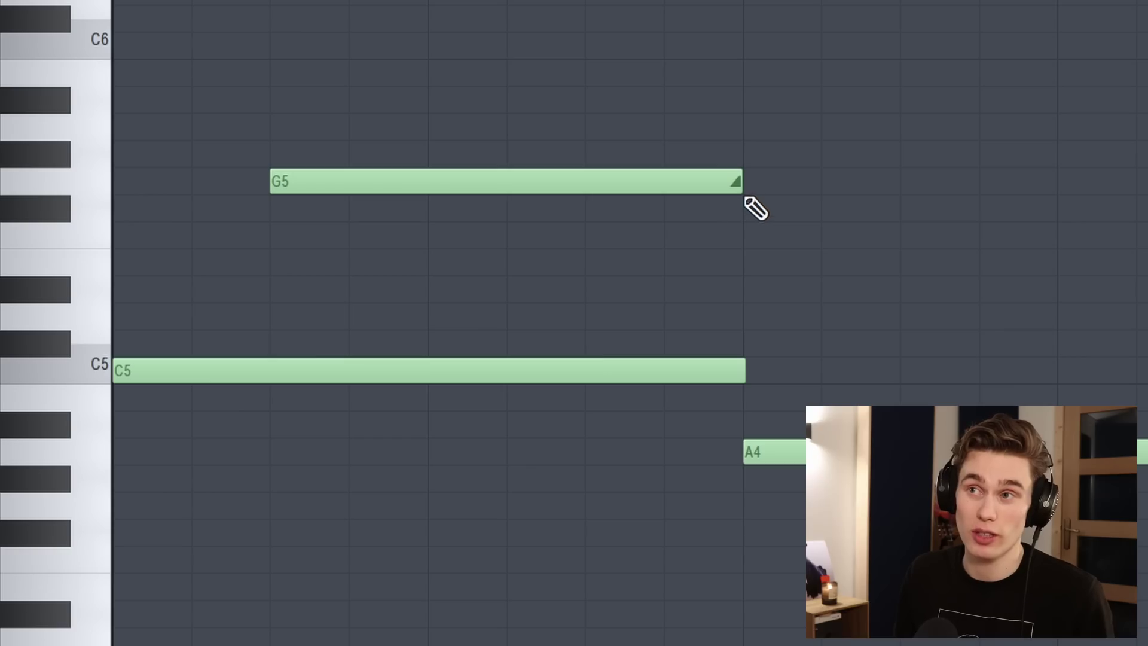
left_click_drag(740, 186, 502, 206)
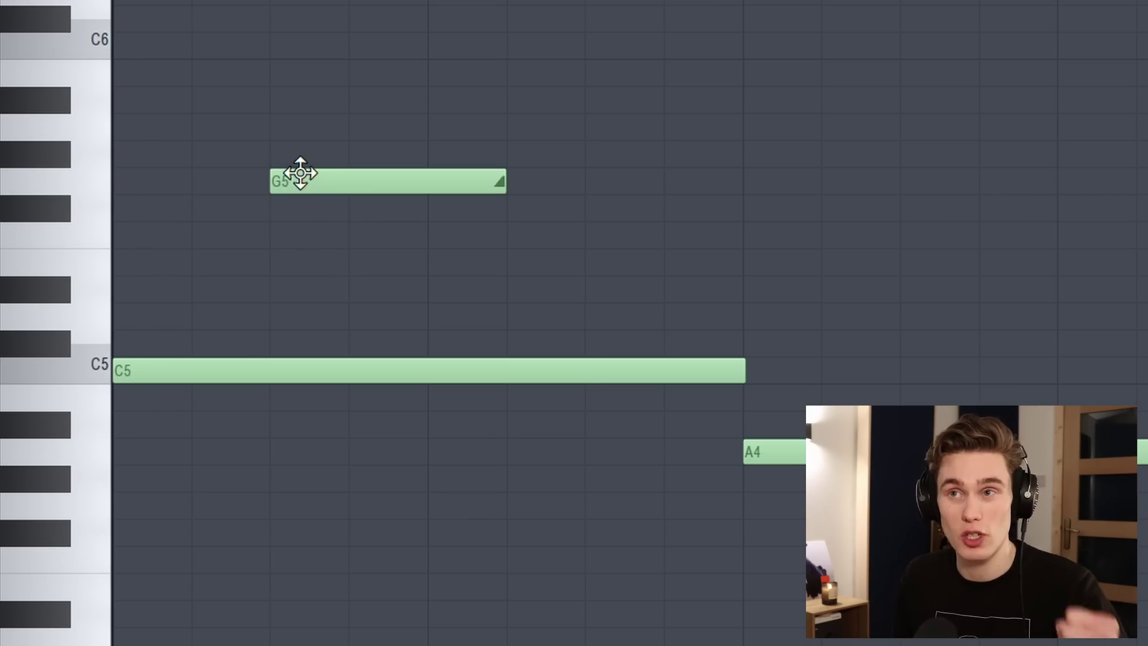
left_click_drag(503, 181, 358, 220)
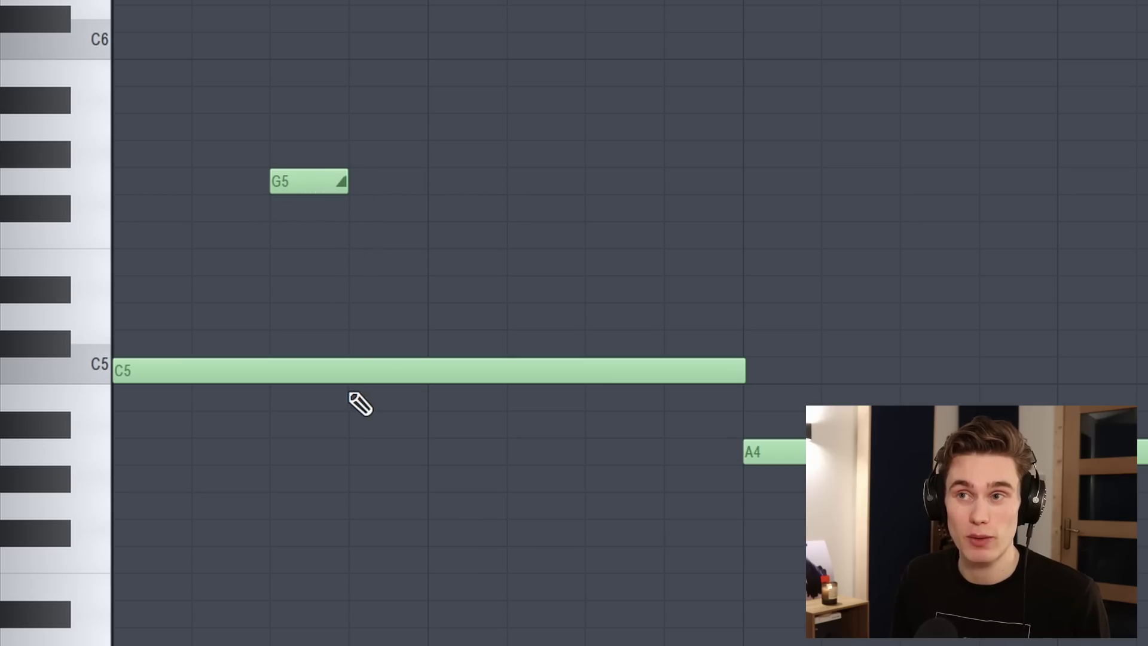
right_click(801, 452)
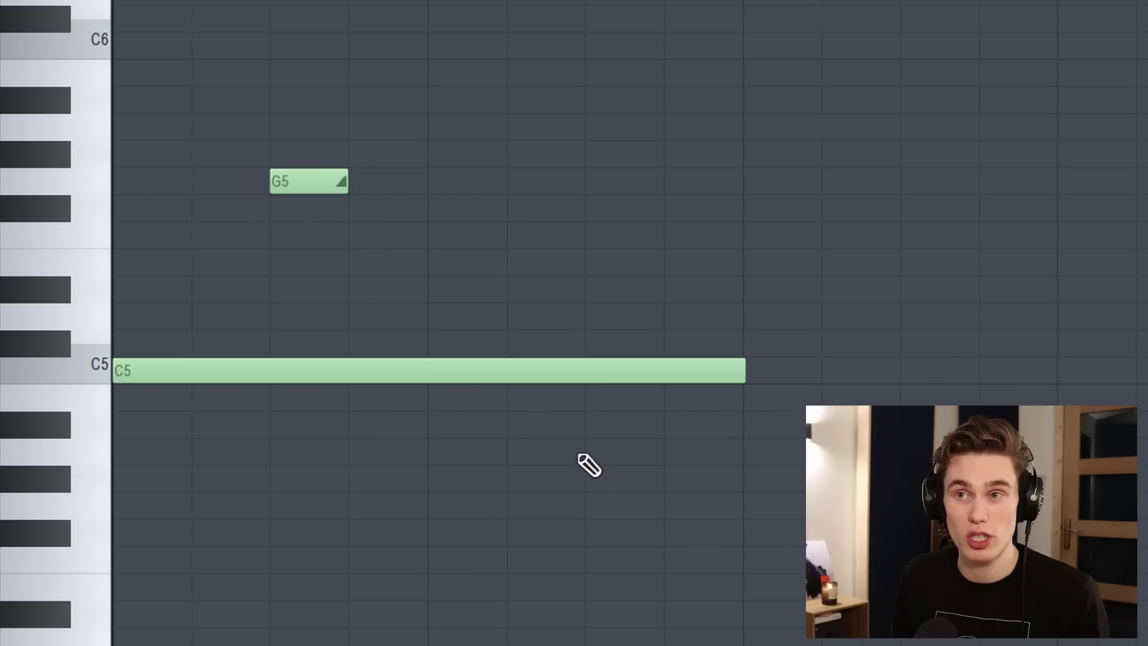
key("space")
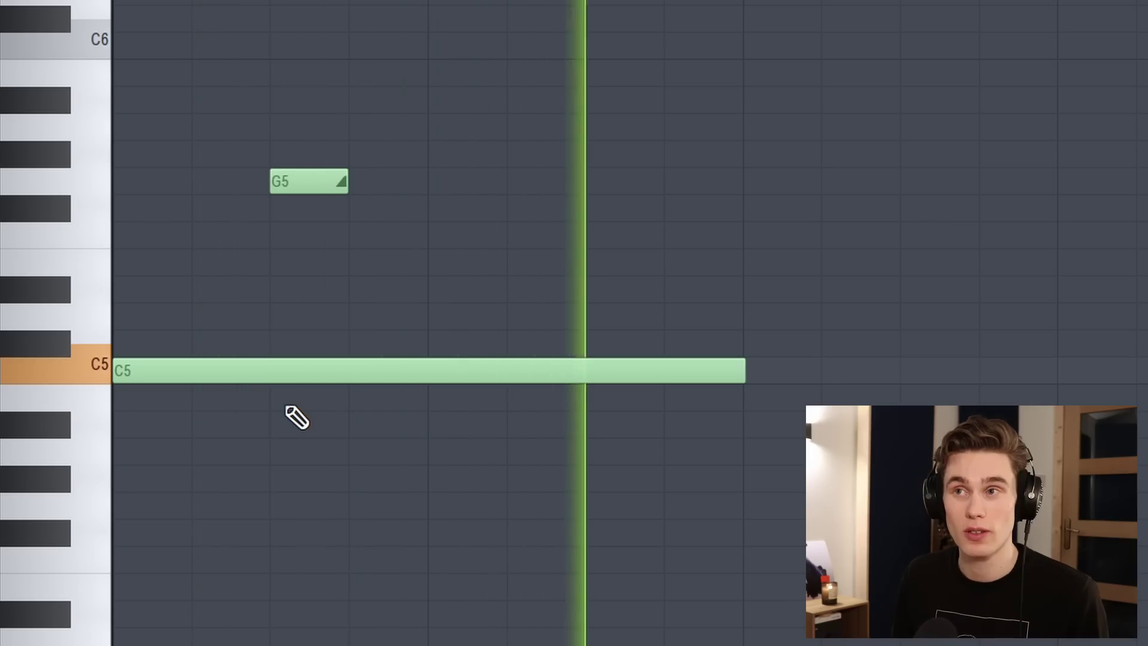
key("space")
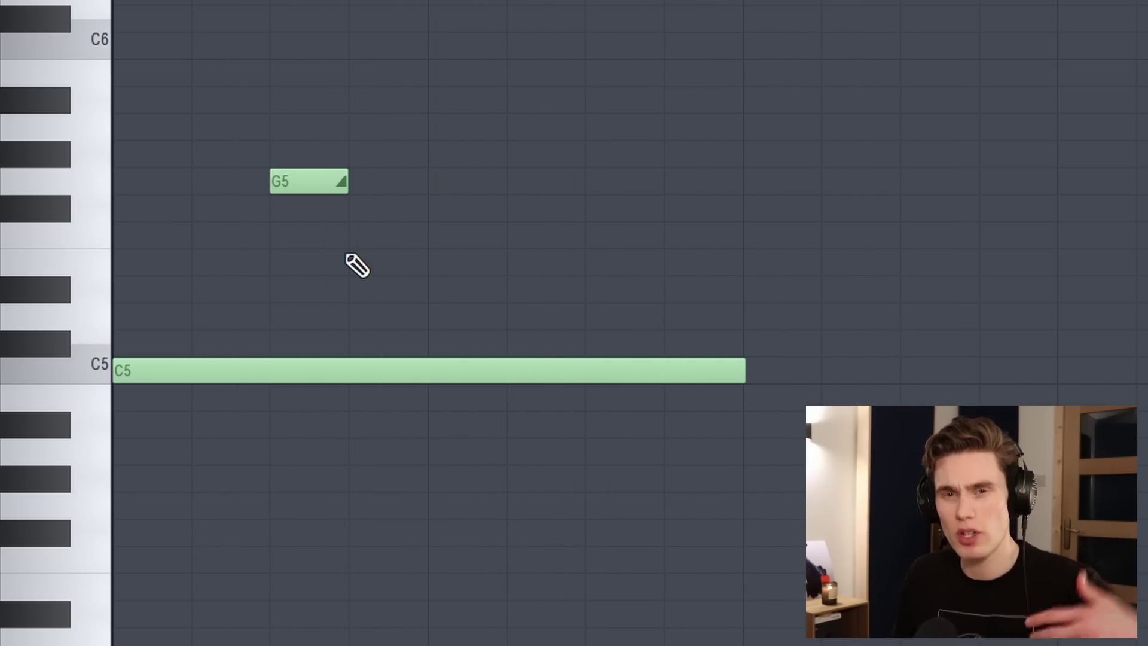
- Extend the C5 note and adjust the G5 slide's length, ending it near bar 2
left_click_drag(352, 179, 646, 189)
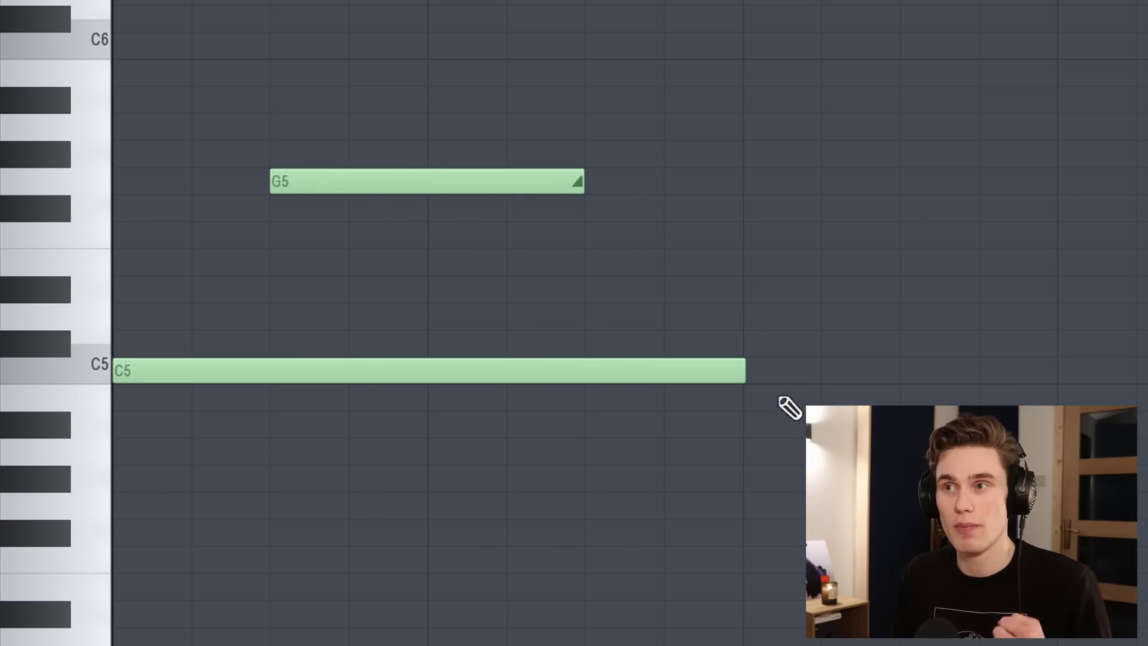
key("space")
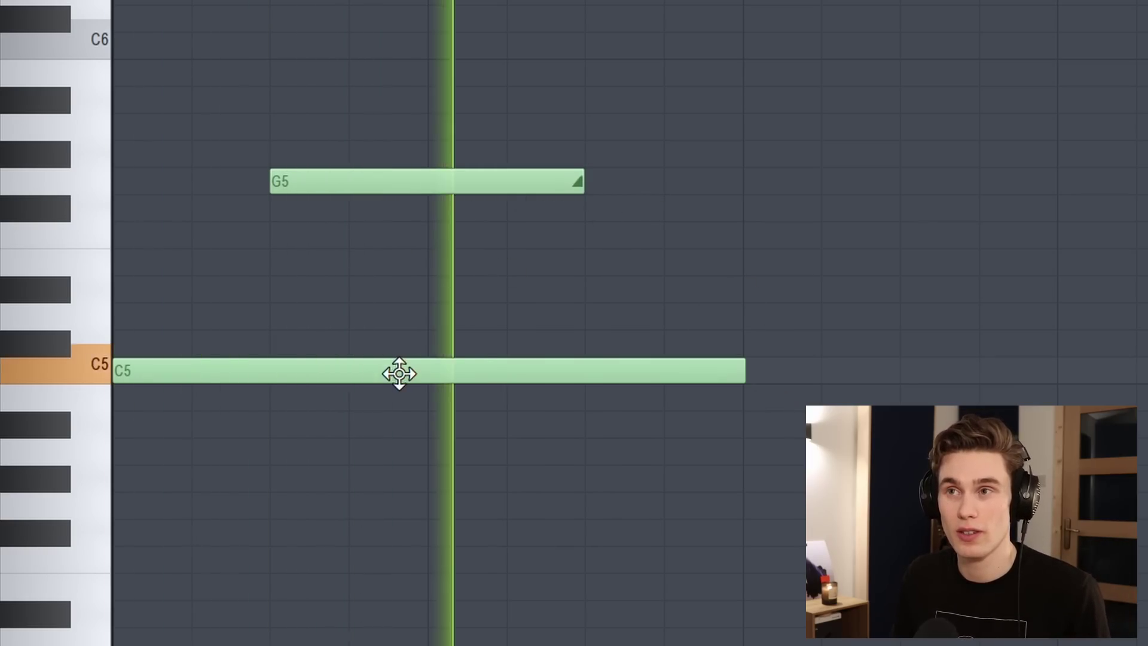
left_click_drag(744, 371, 1145, 370)
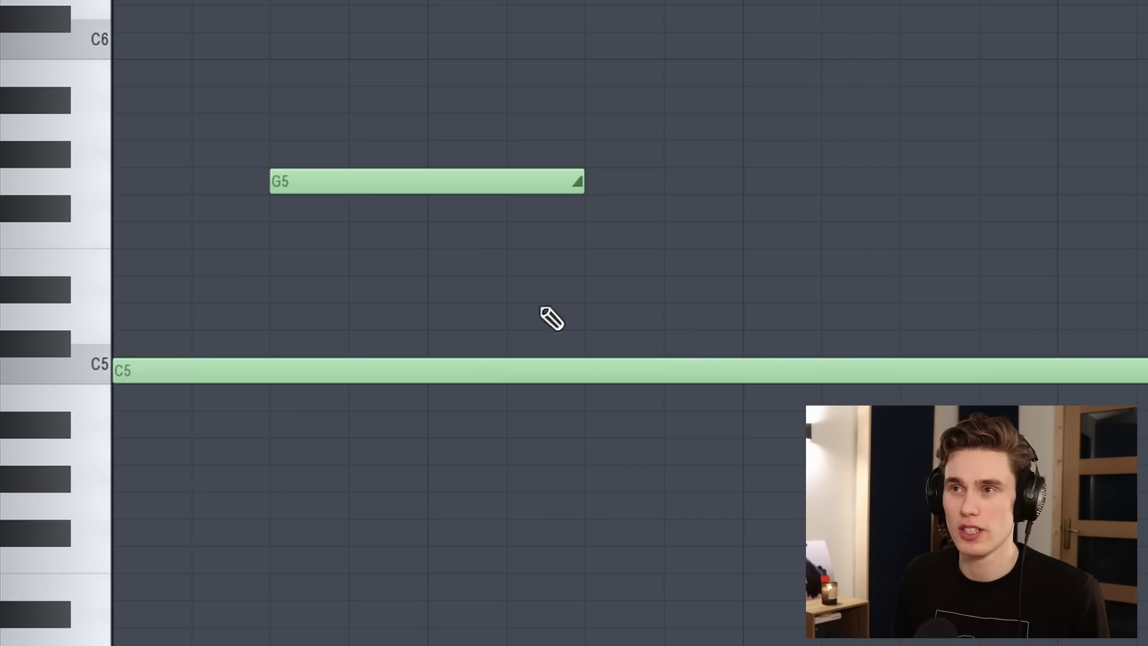
mouse_move(624, 189)
left_mouse_down()
mouse_move(951, 205)
mouse_move(1120, 195)
left_mouse_up()
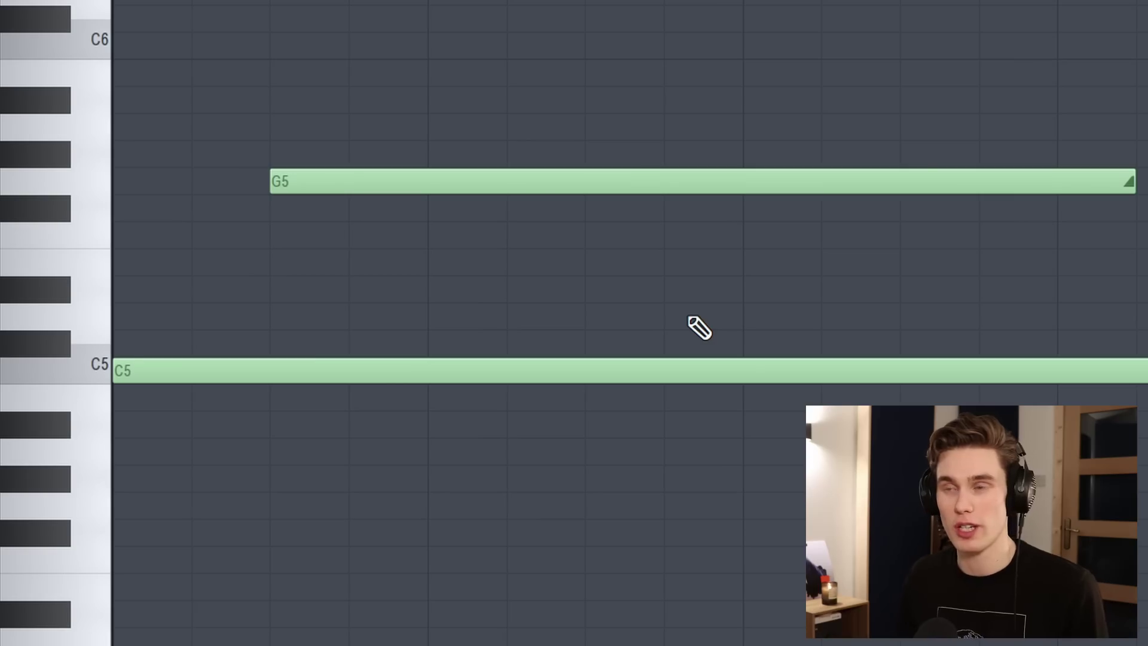
key("space")
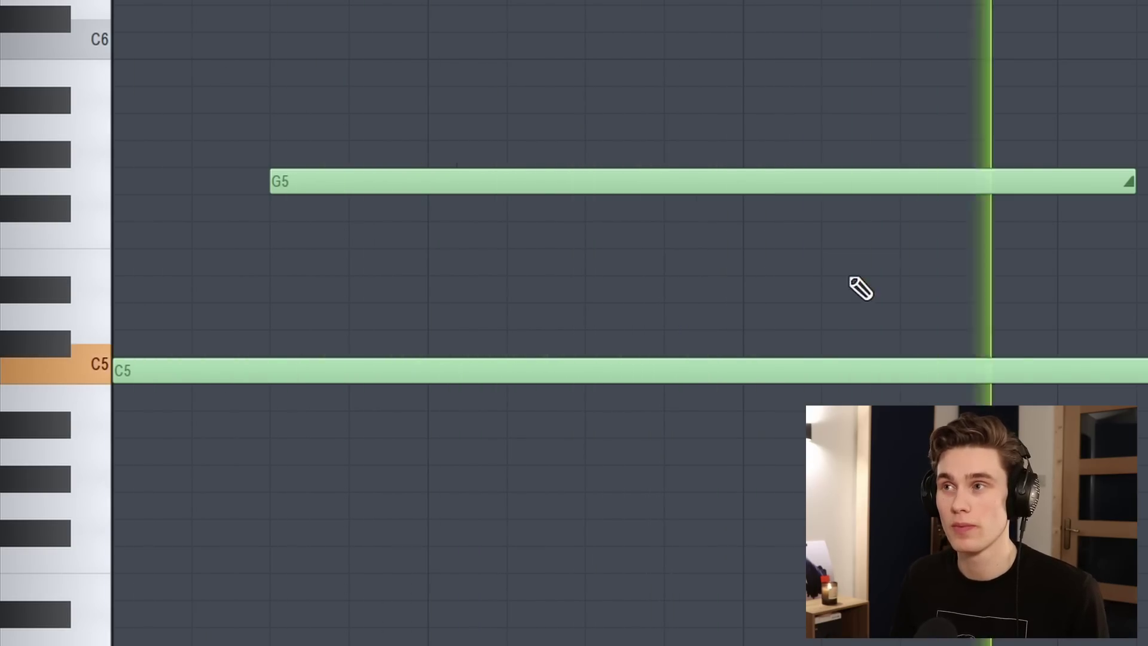
left_click_drag(1129, 181, 1147, 181)
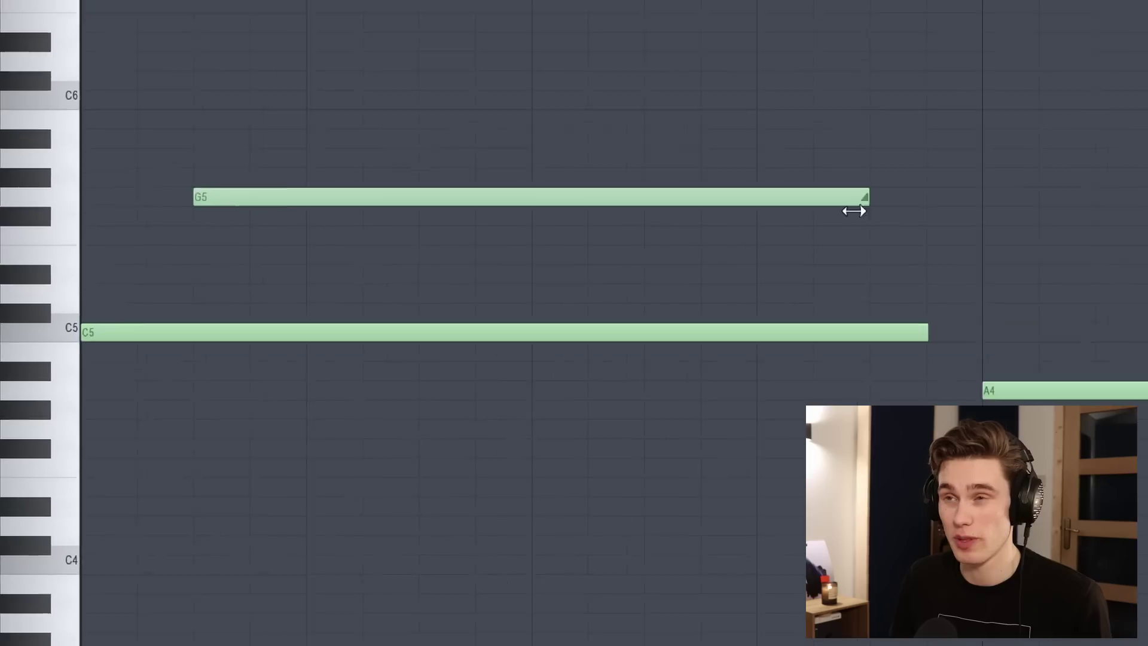
left_click_drag(853, 207, 181, 255)
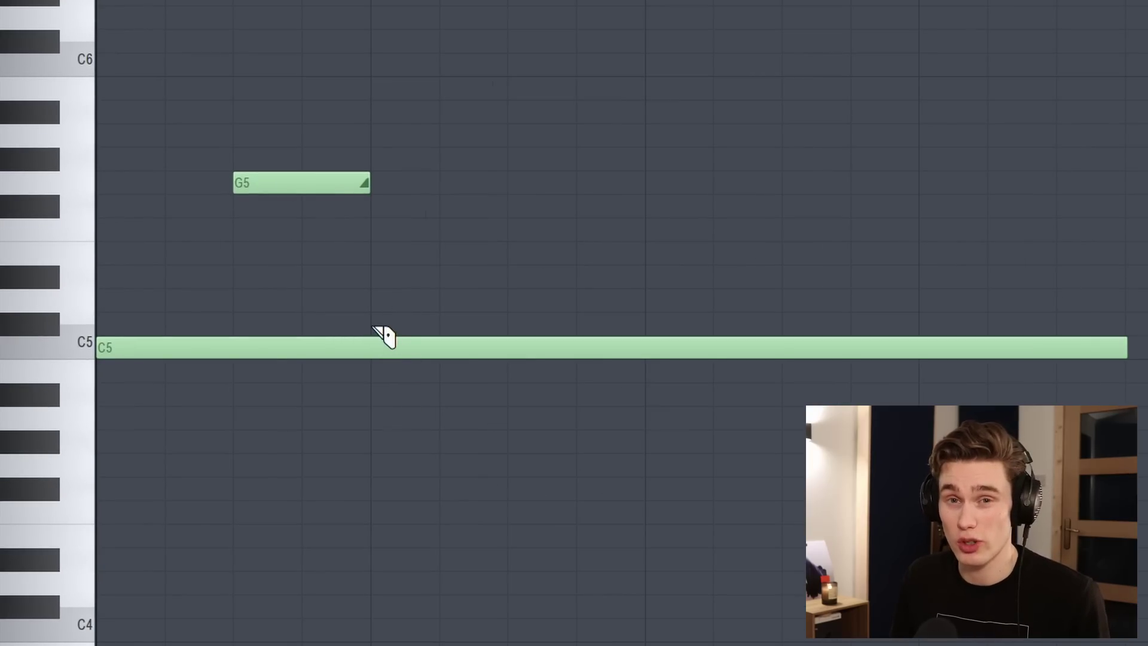
- Split the C5 note at the slide's end and move the slide note down to F5
left_click_drag(374, 290, 375, 396)
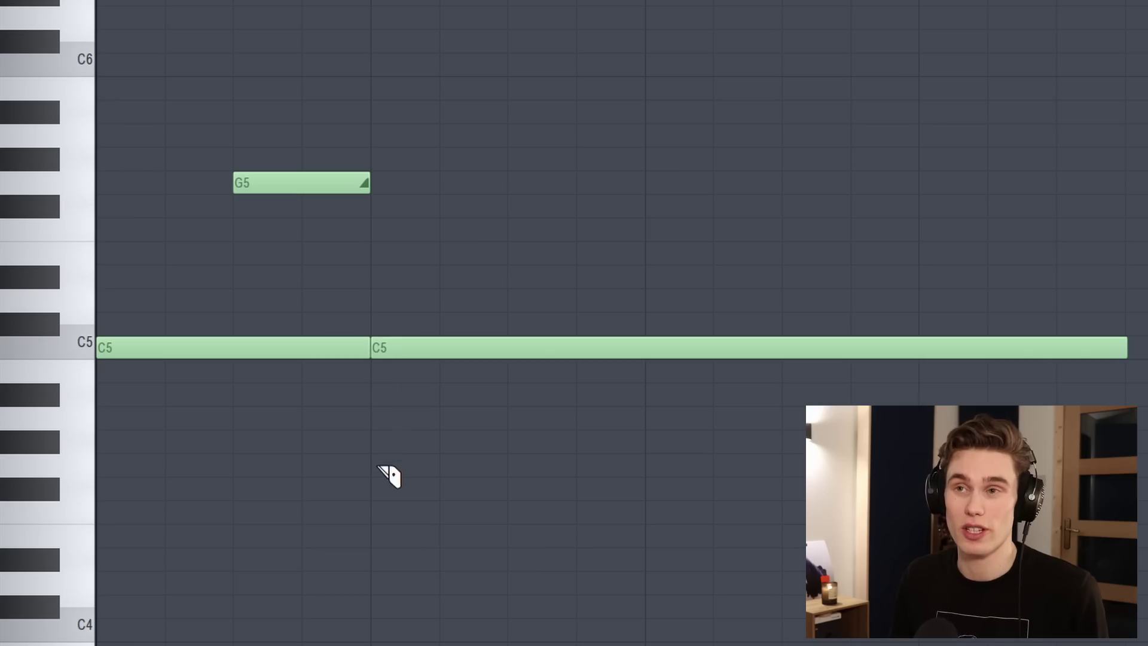
key("space")
key("space")
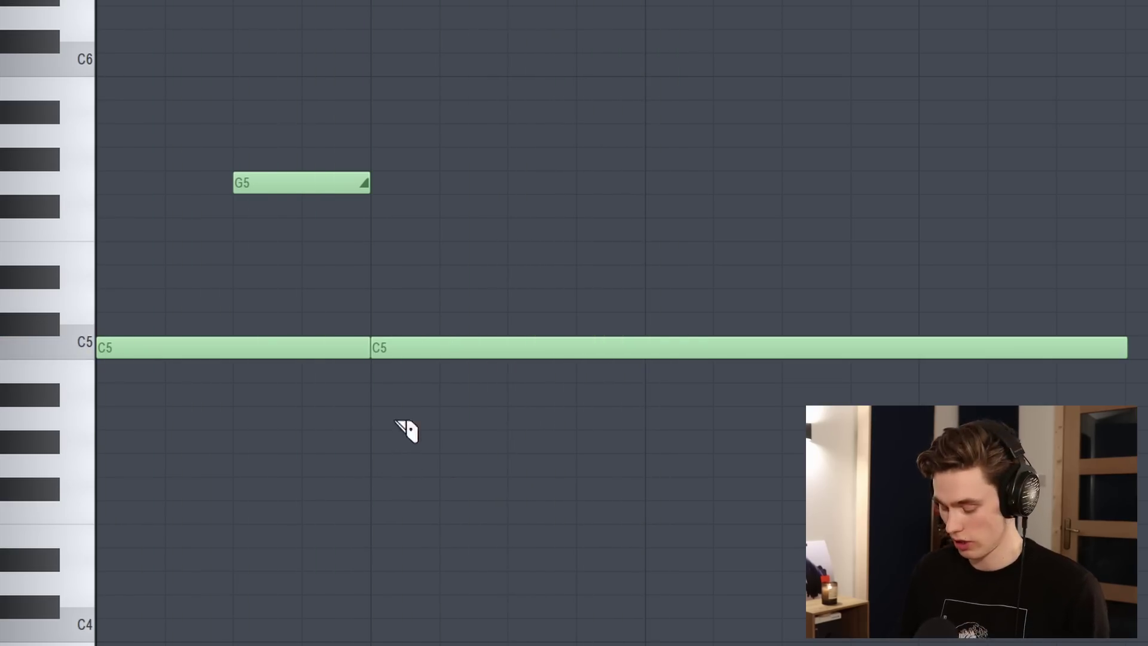
key("p")
left_click_drag(279, 185, 274, 300)
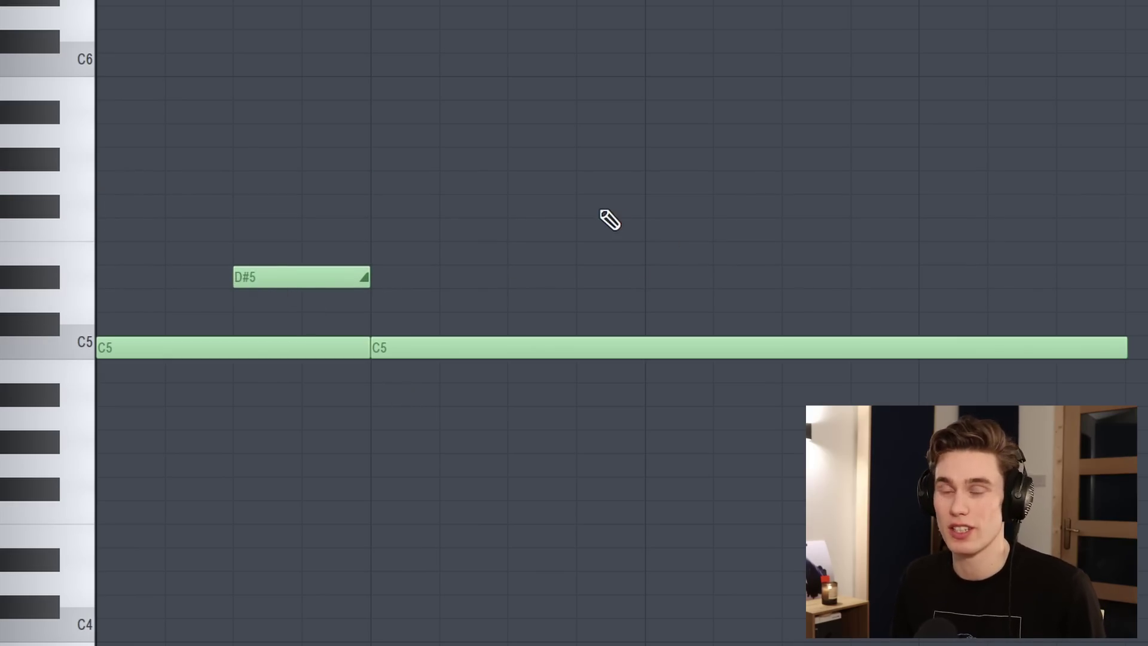
key("space")
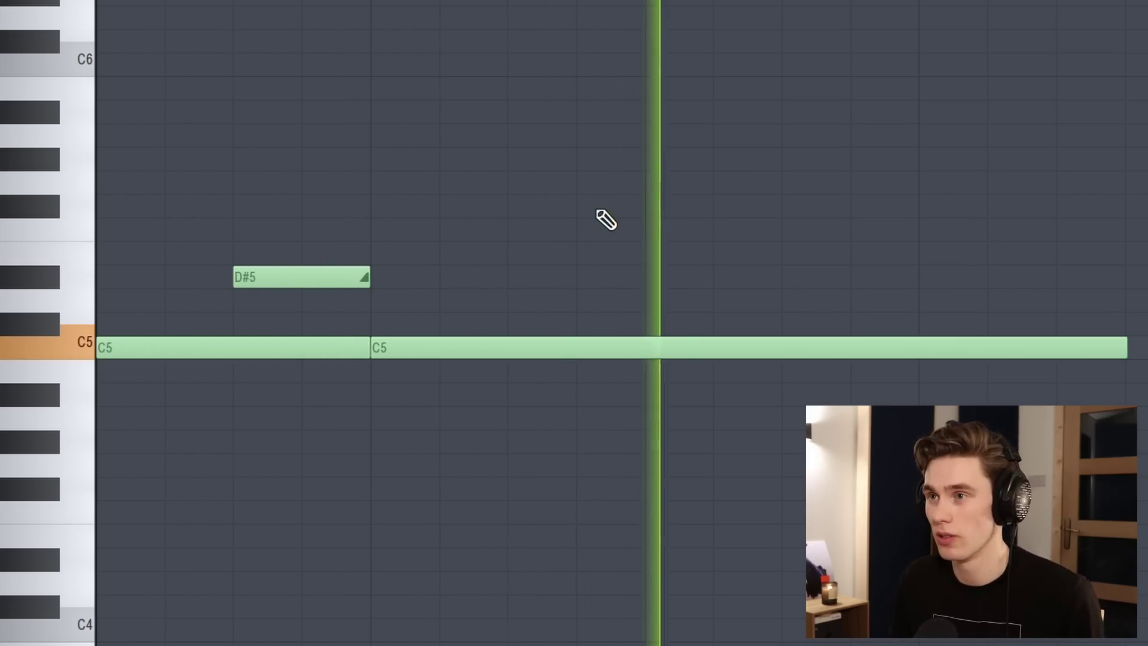
key("space")
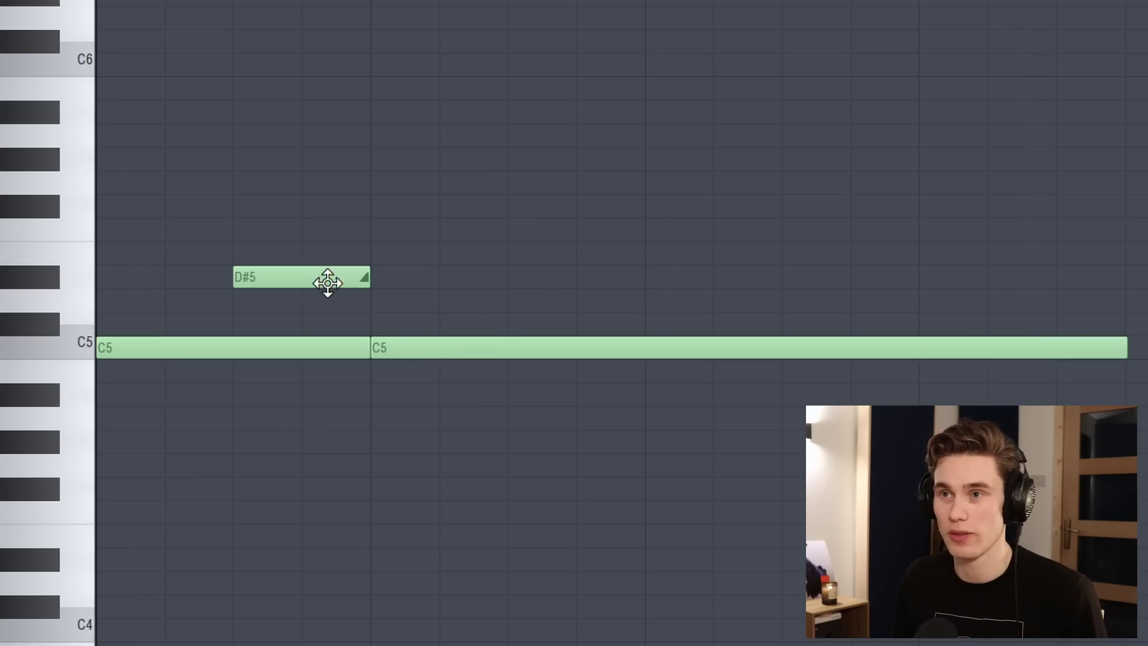
- Shorten the D#5 slide note to one grid step, testing it with a temporary A4 note
left_click_drag(369, 276, 302, 276)
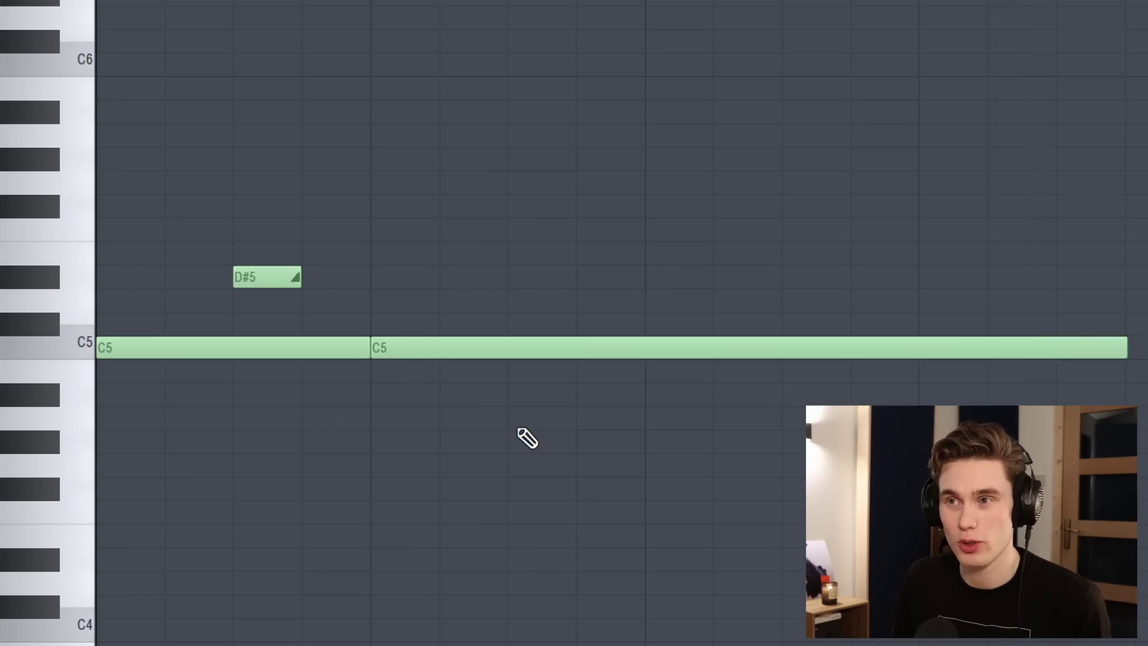
left_click(508, 418)
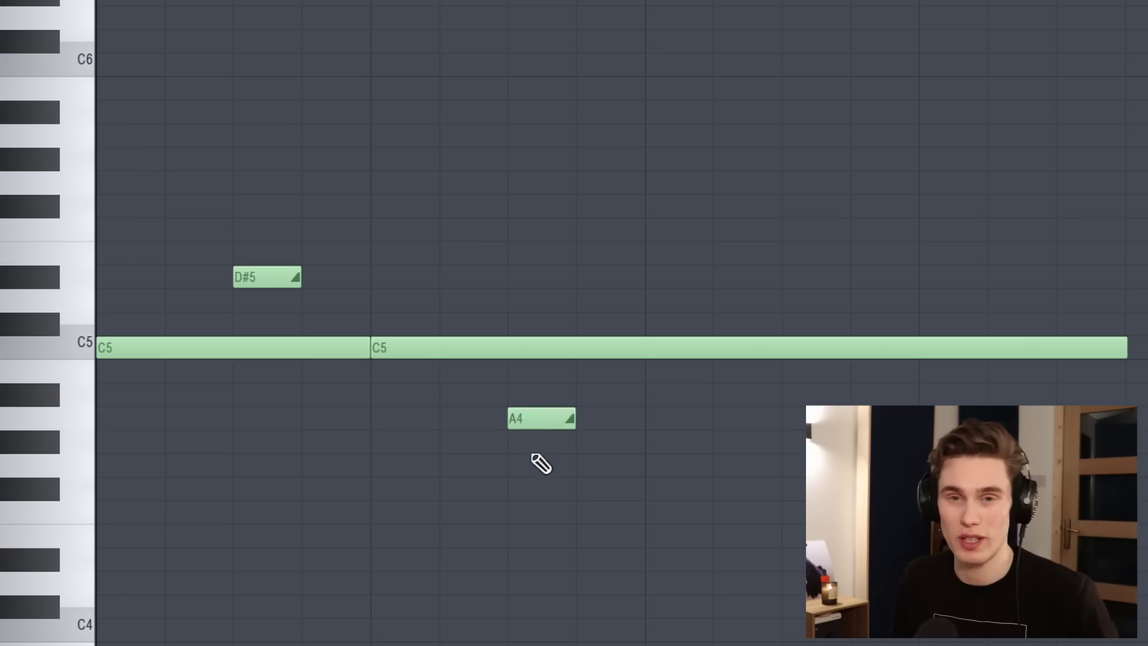
key("space")
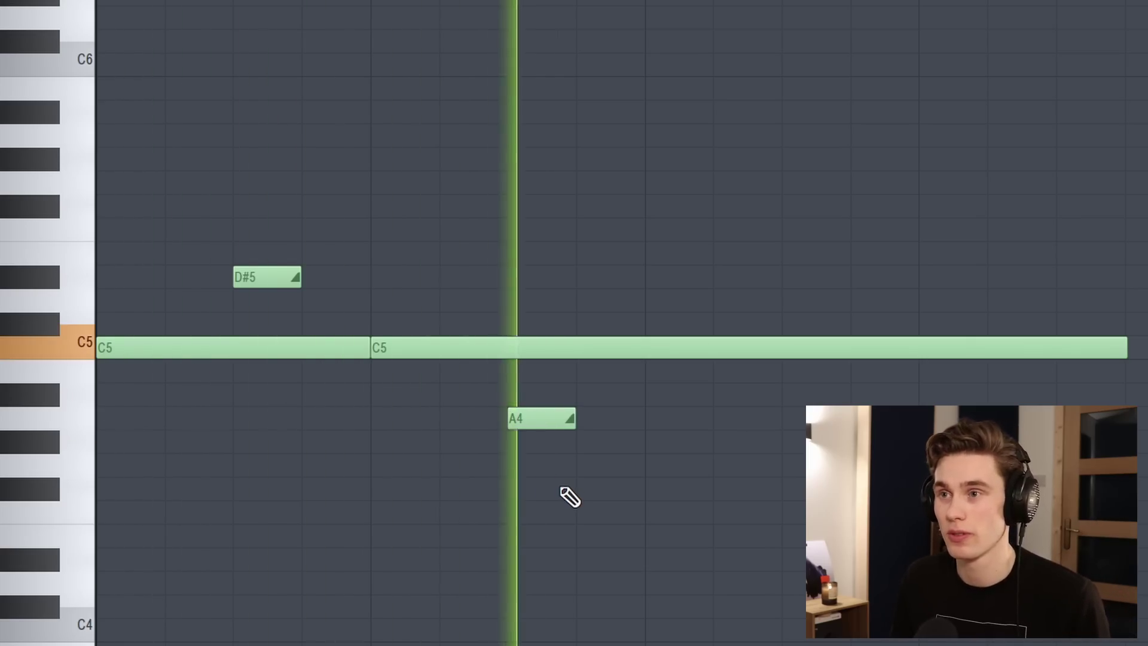
key("space")
right_click(538, 418)
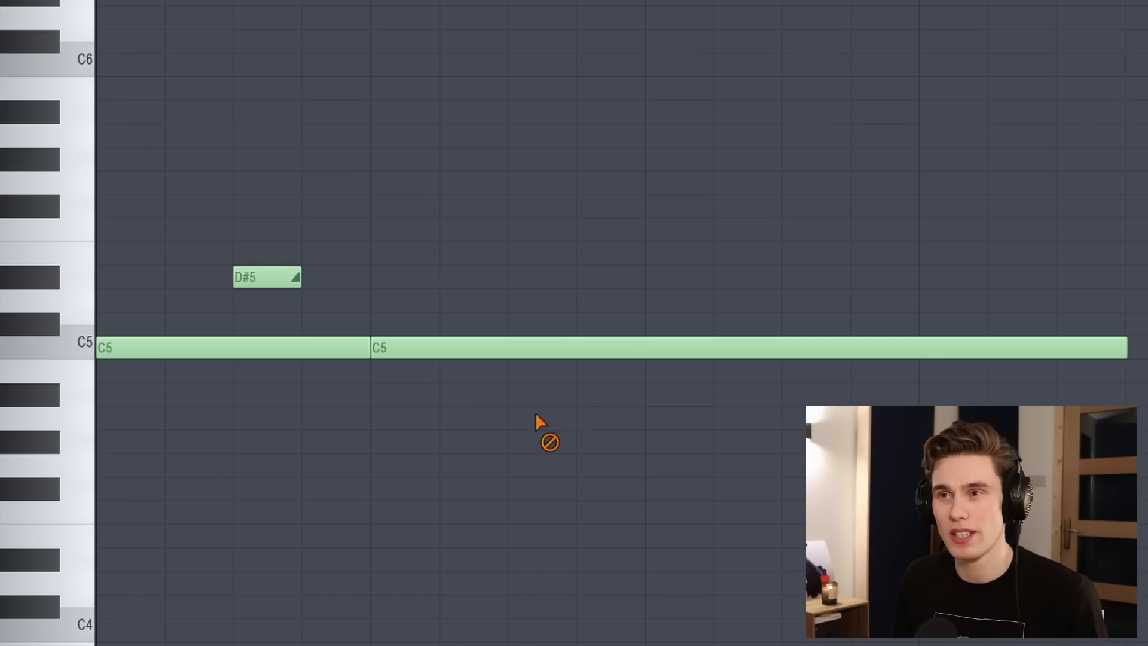
- Delete the D#5 slide note and close the Above clouds synth settings
right_click(268, 277)
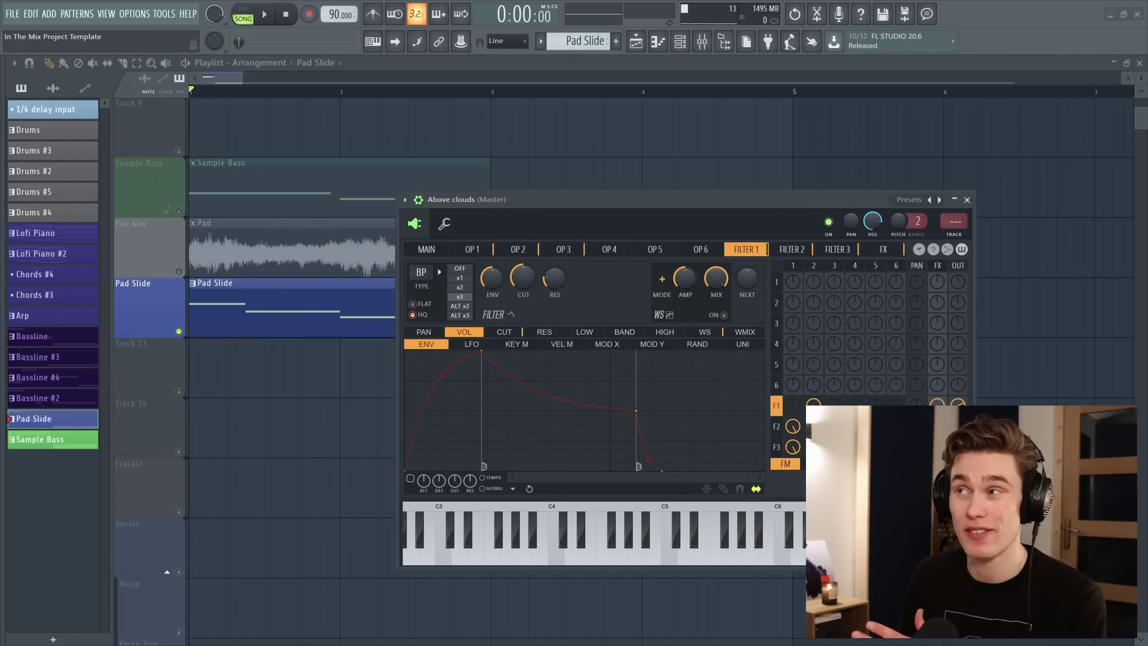
left_click(967, 199)
- Draw an A#3 slide note in Pad Slide stretched to meet the final A#3, then play it
double_click(288, 293)
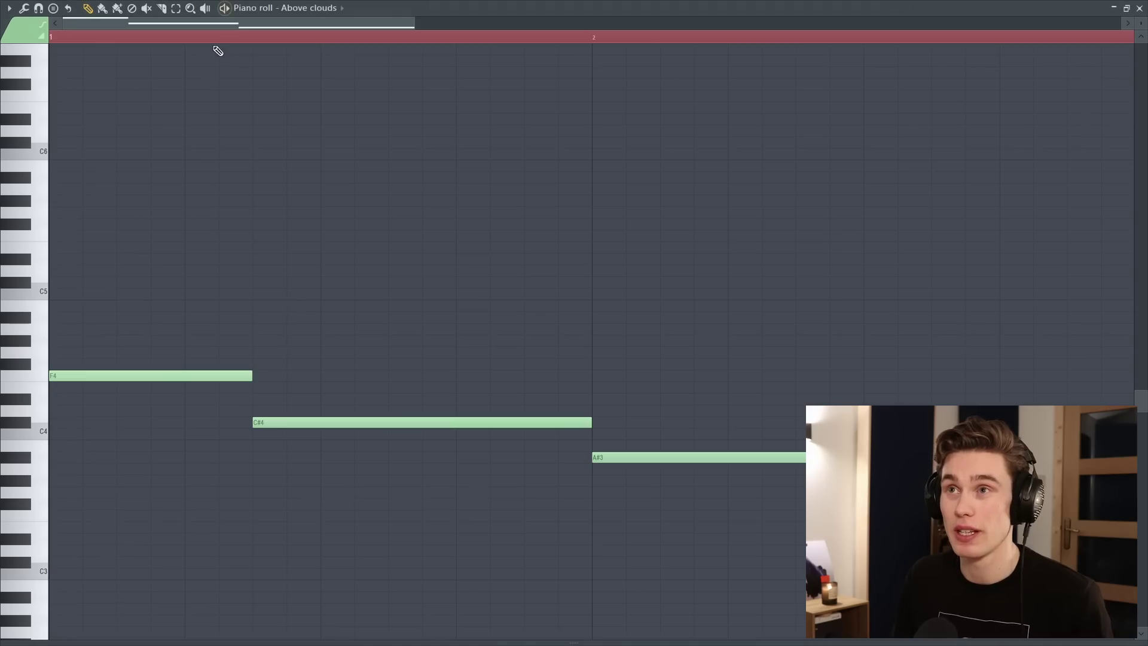
scroll(218, 47, "down", 2)
key("space")
scroll(140, 316, "down", 3)
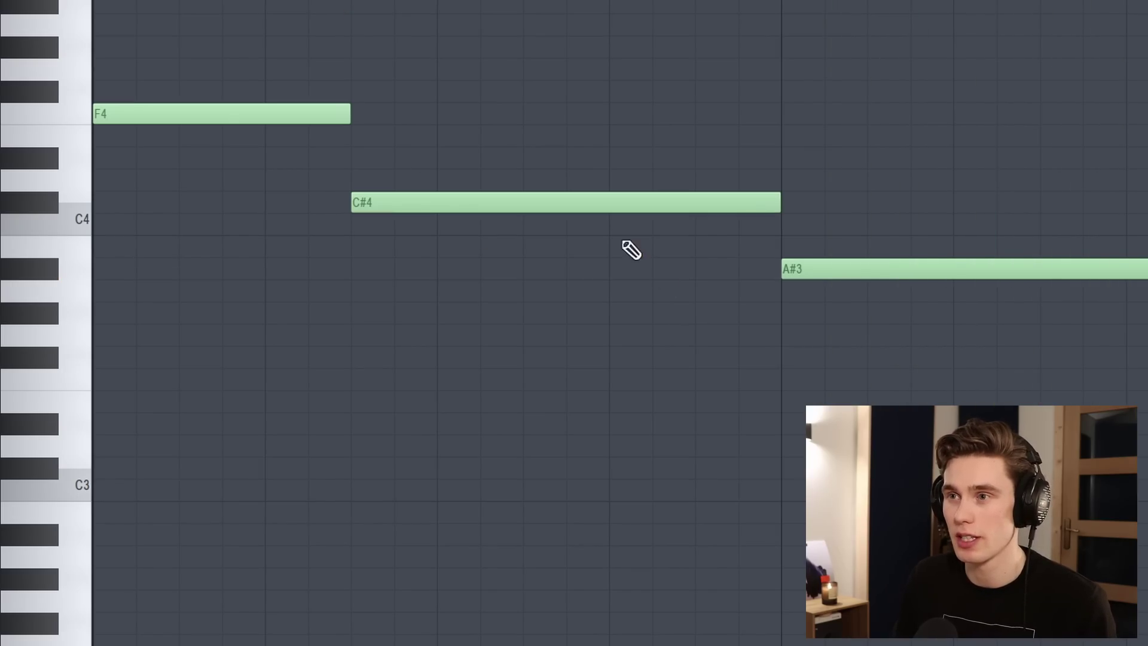
left_click(500, 269)
left_click_drag(520, 268, 715, 268)
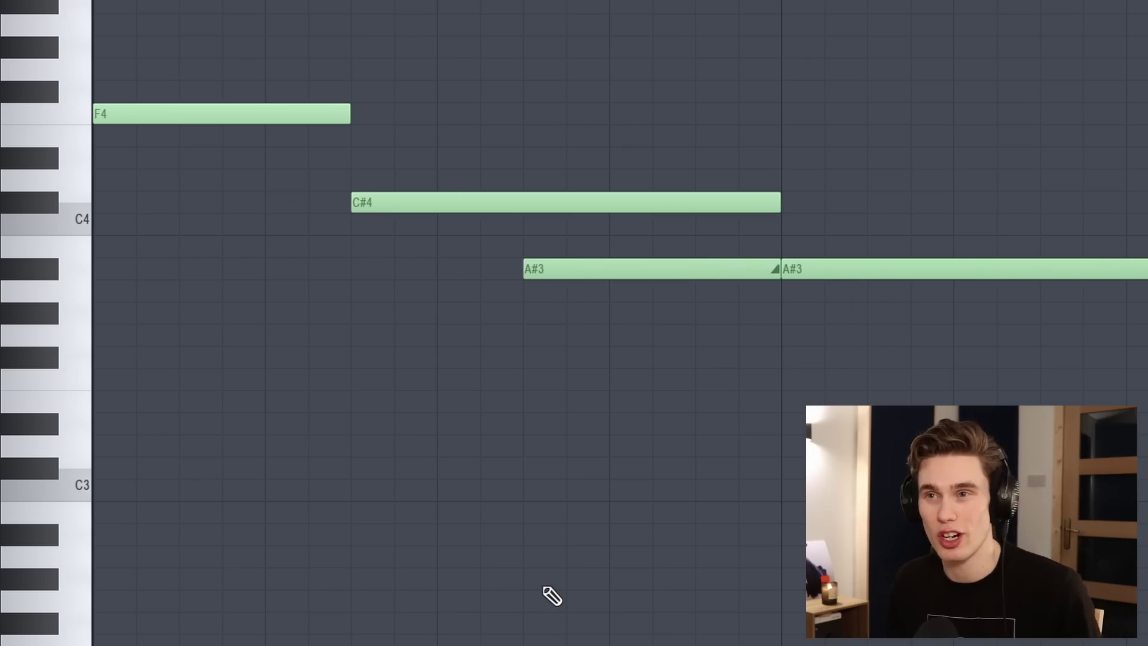
key("space")
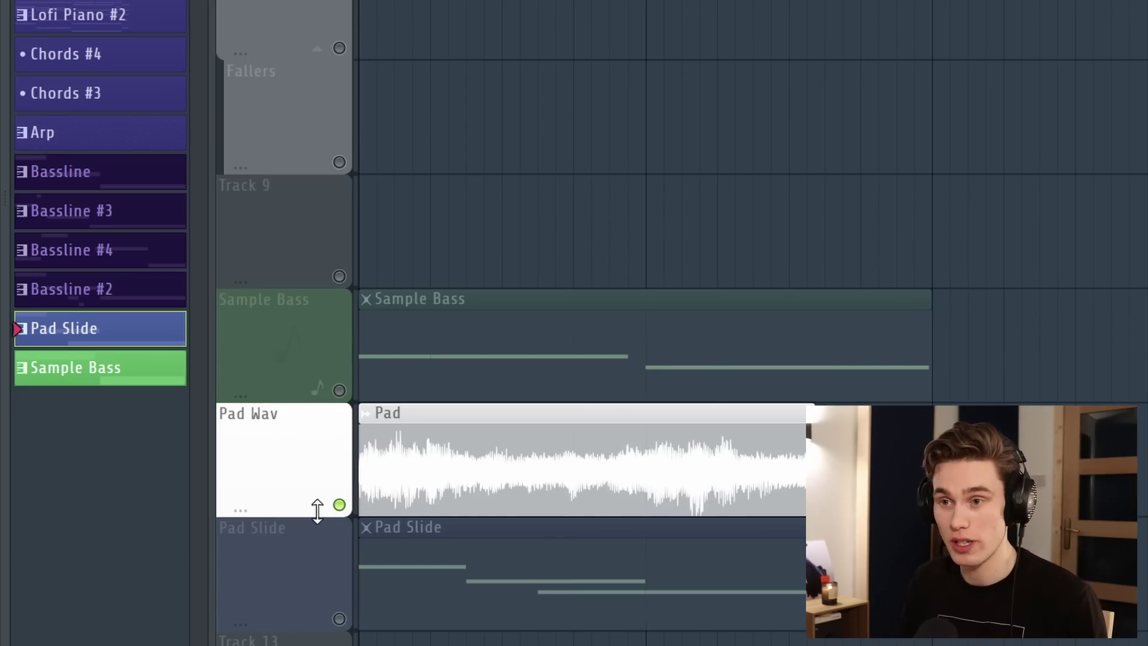
- Create an automation clip for the Pad channel's pitch and move it to Track 12
scroll(421, 433, "down", 2)
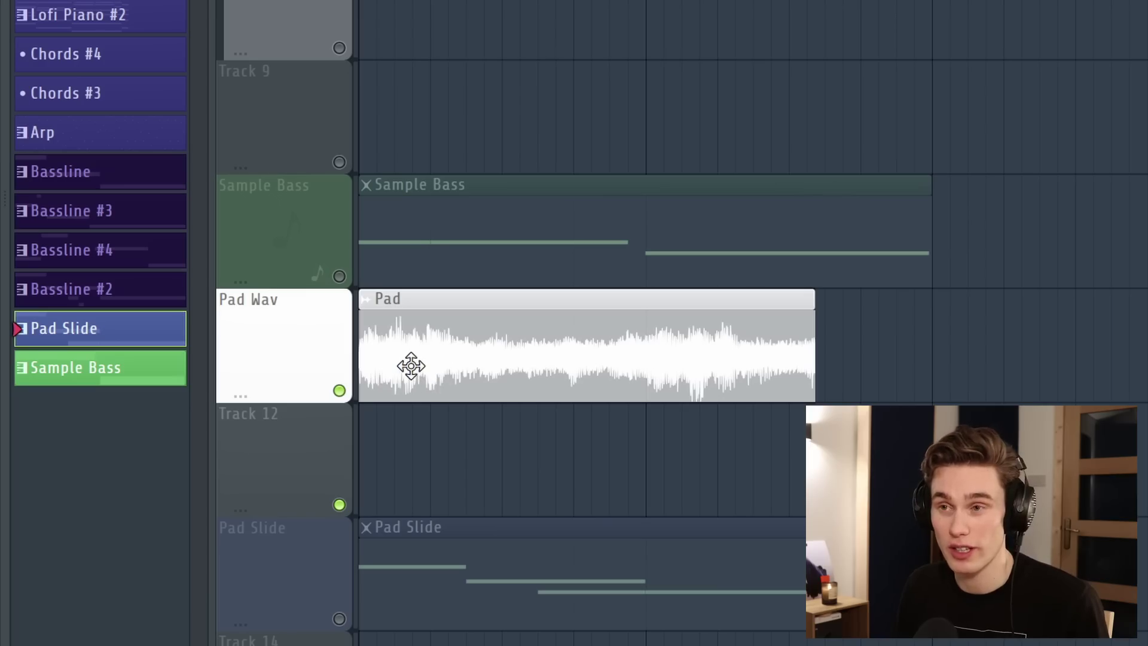
key("space")
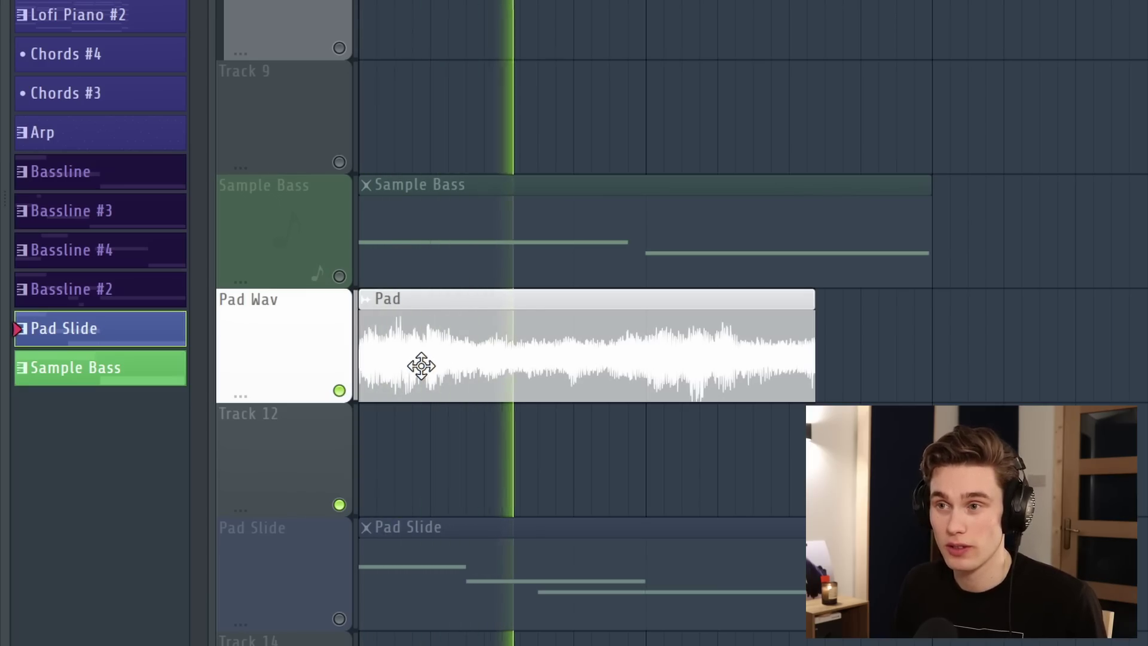
double_click(415, 331)
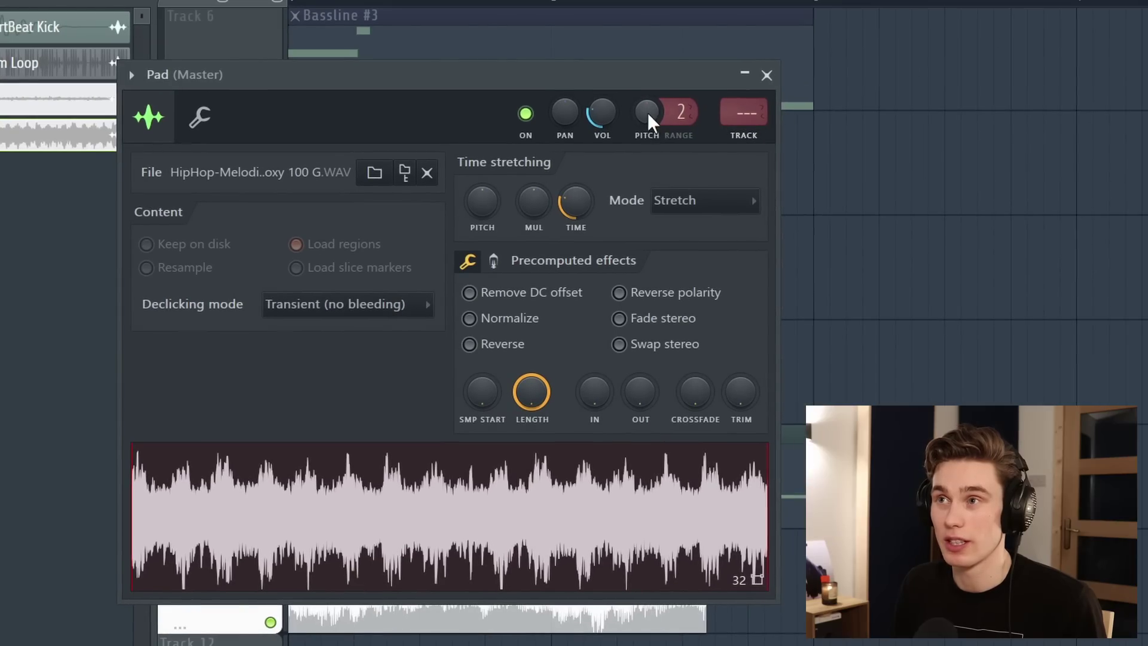
right_click(645, 113)
left_click(722, 247)
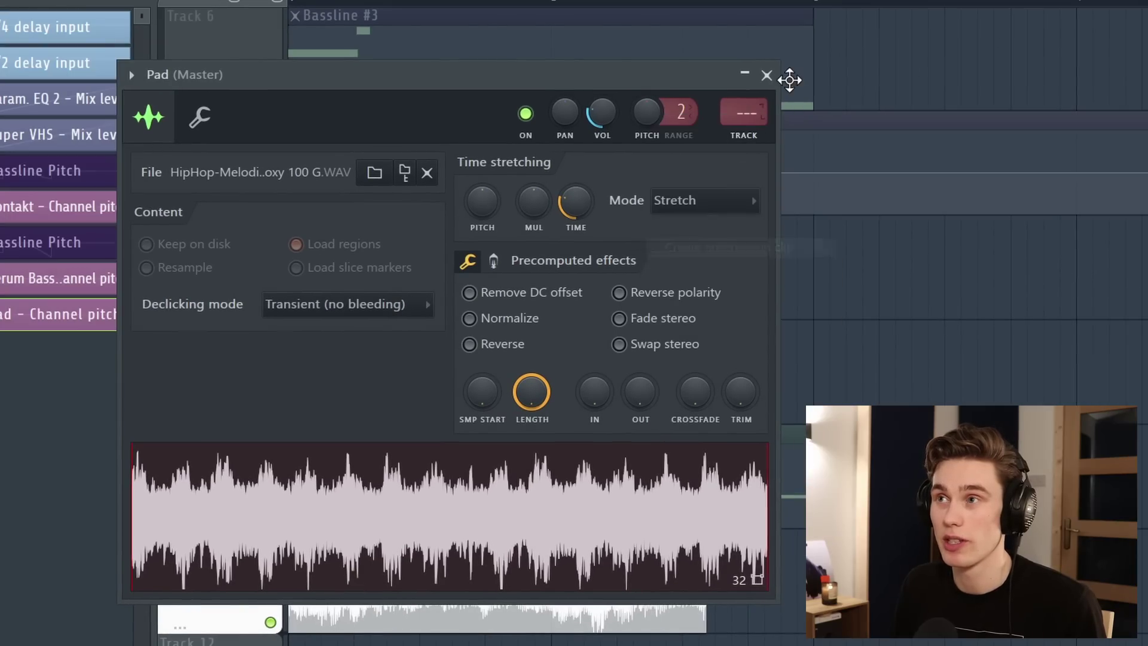
left_click(766, 75)
left_click_drag(724, 157, 724, 643)
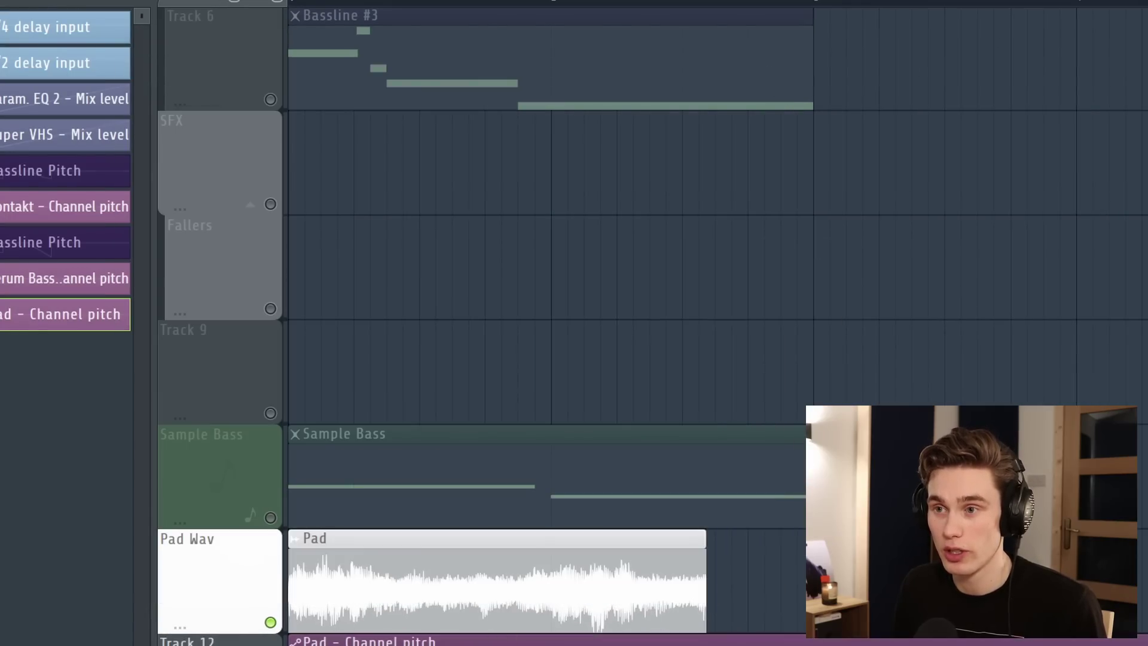
scroll(377, 610, "up", 3)
- Shape the pitch automation to rise to a peak then drop low, and play it back
right_click(350, 471)
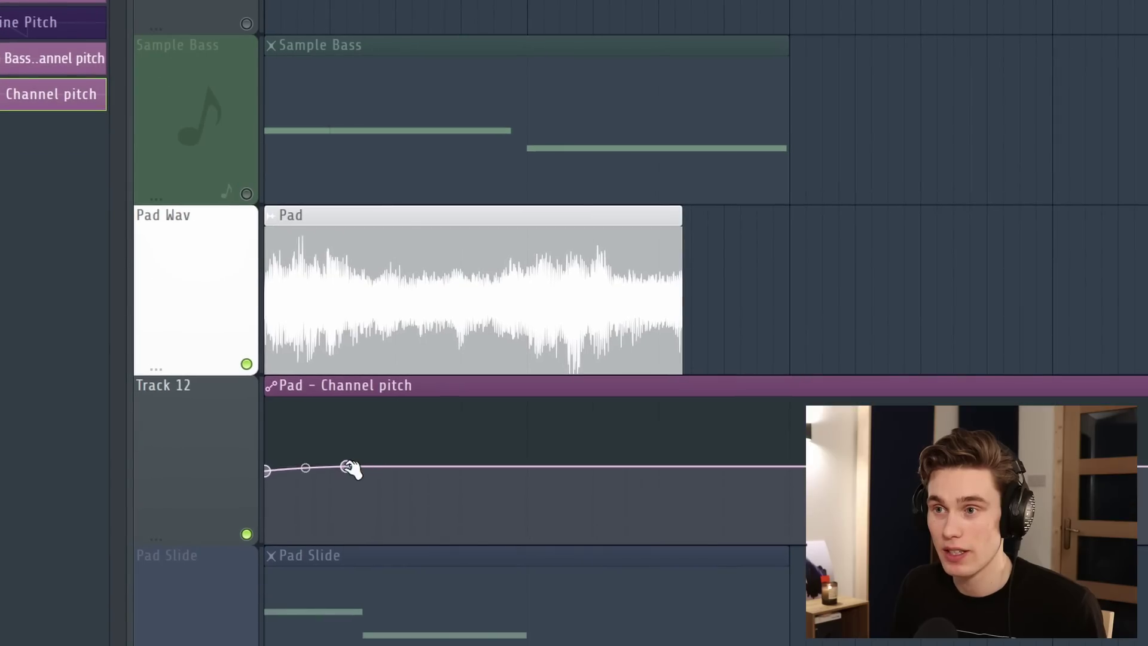
left_click_drag(349, 469, 380, 399)
right_click(482, 410)
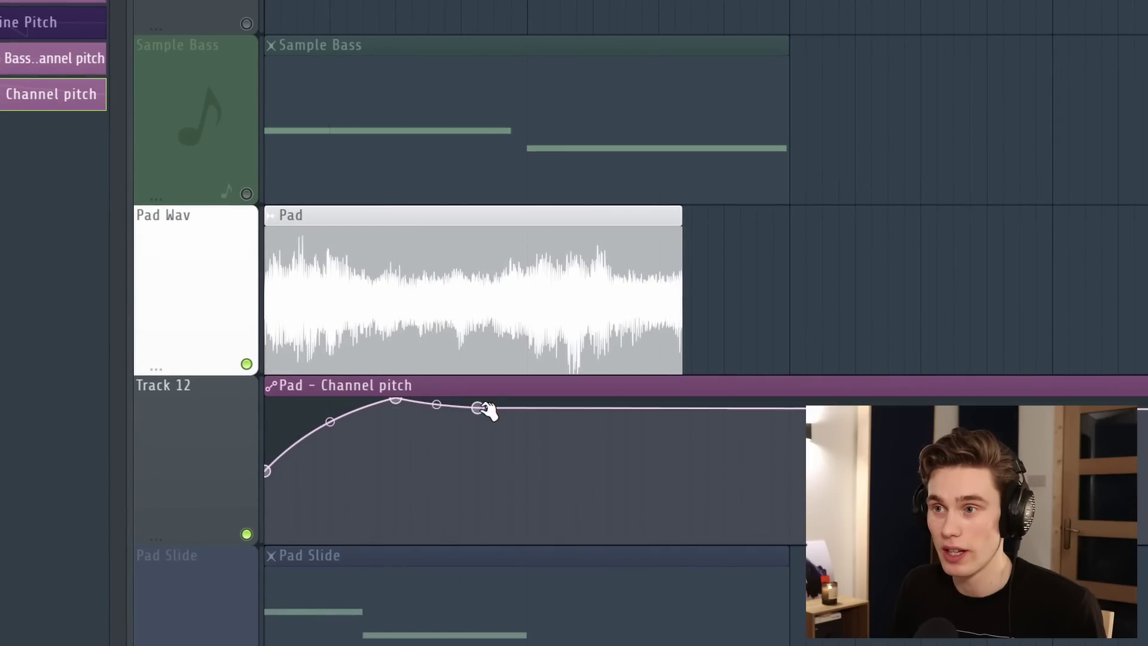
left_click_drag(482, 411, 418, 615)
key("space")
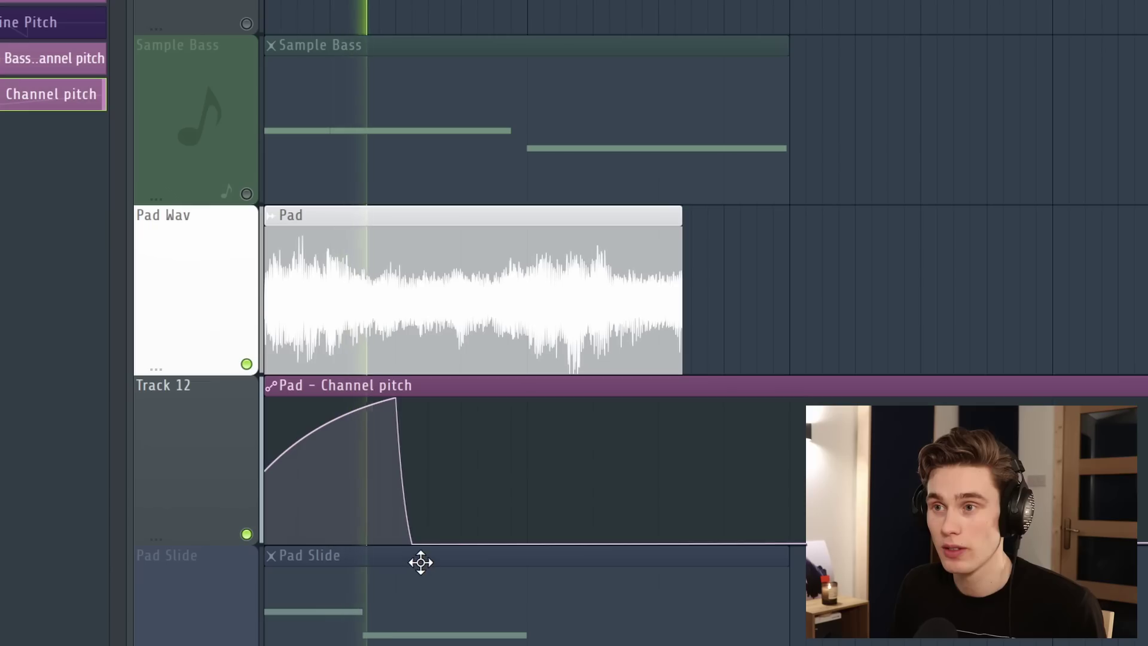
mouse_move(423, 543)
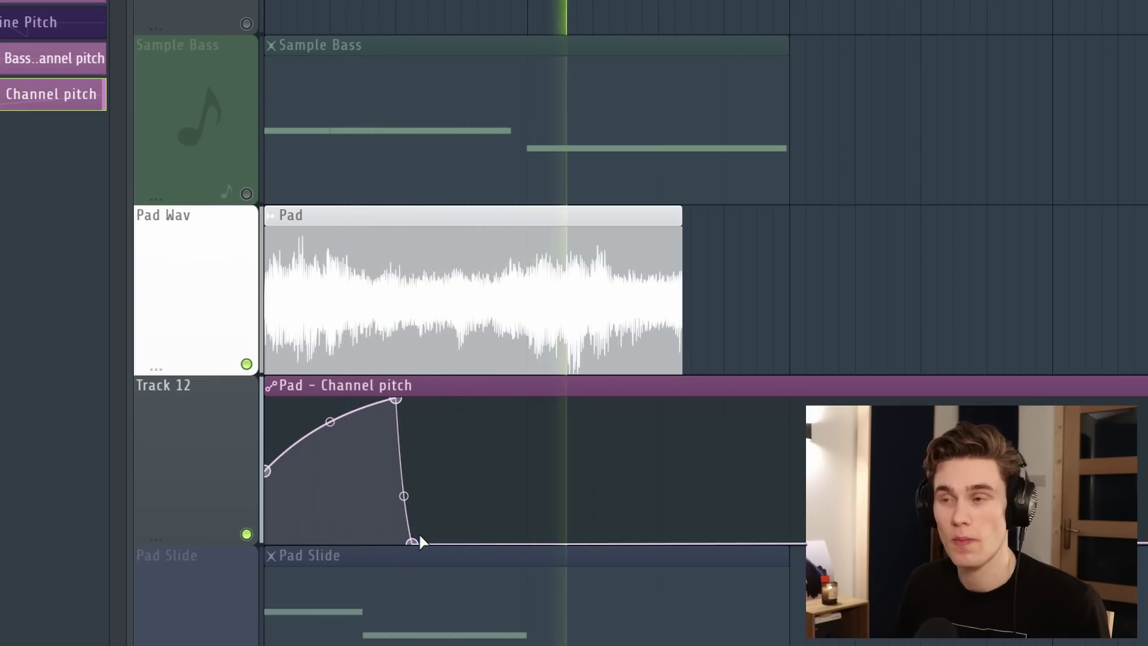
key("space")
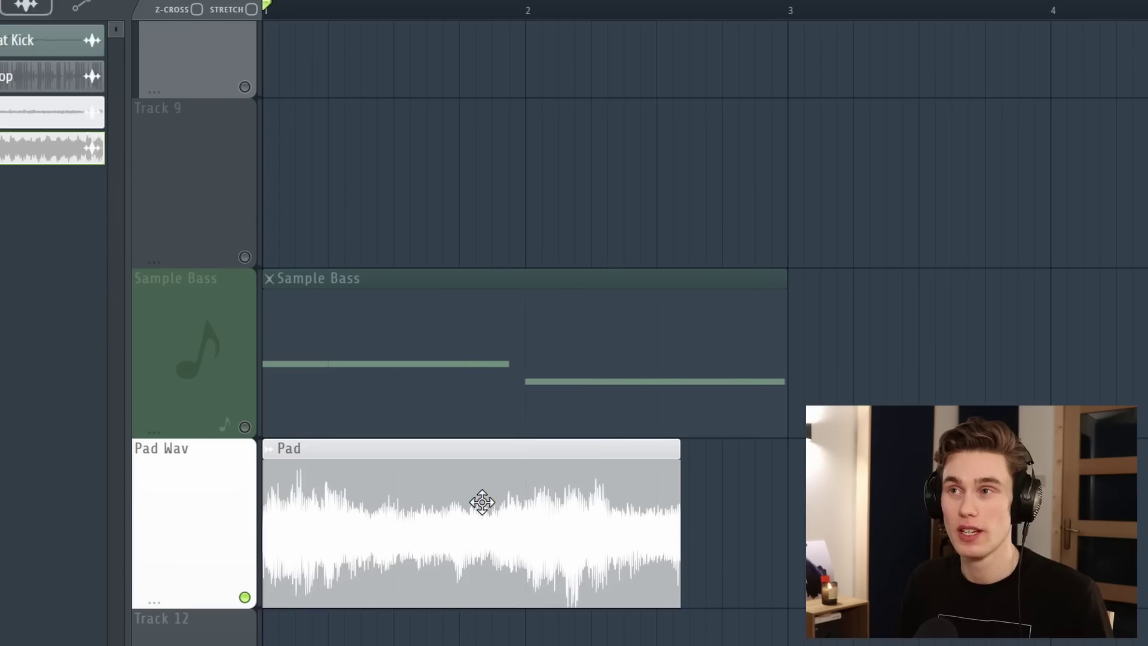
double_click(482, 502)
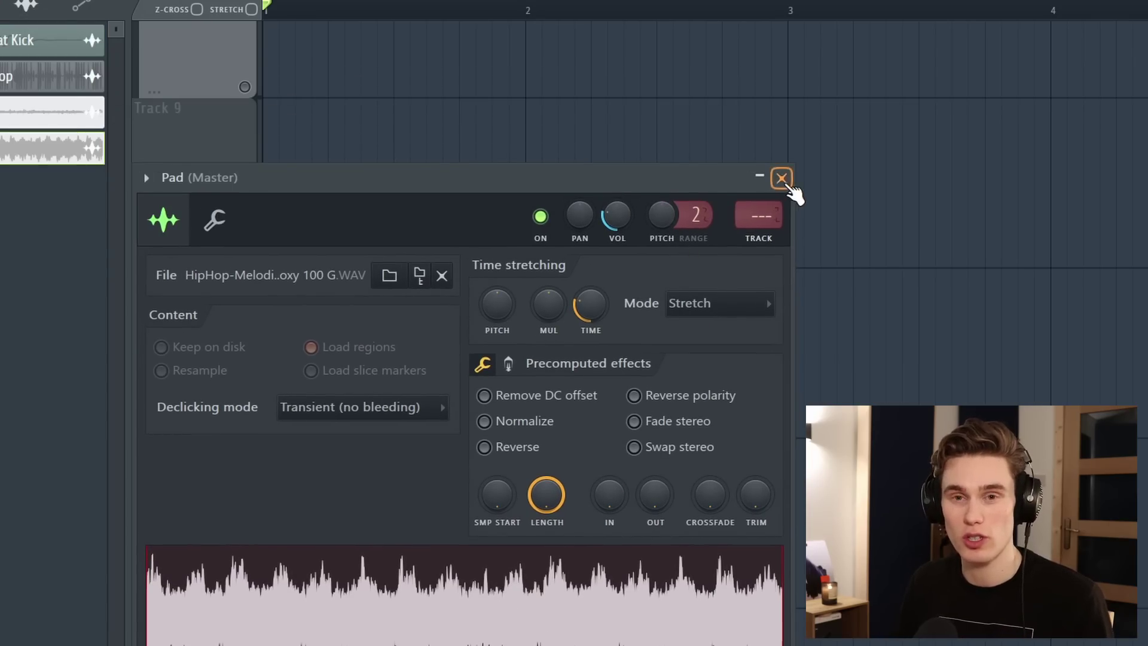
left_click(783, 178)
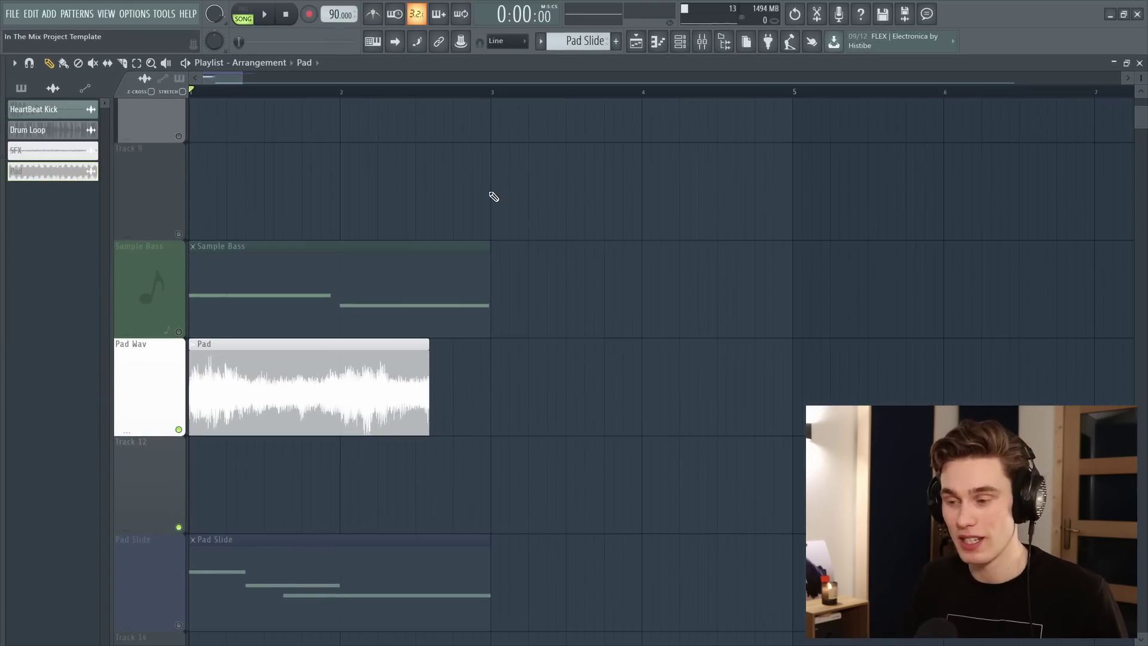